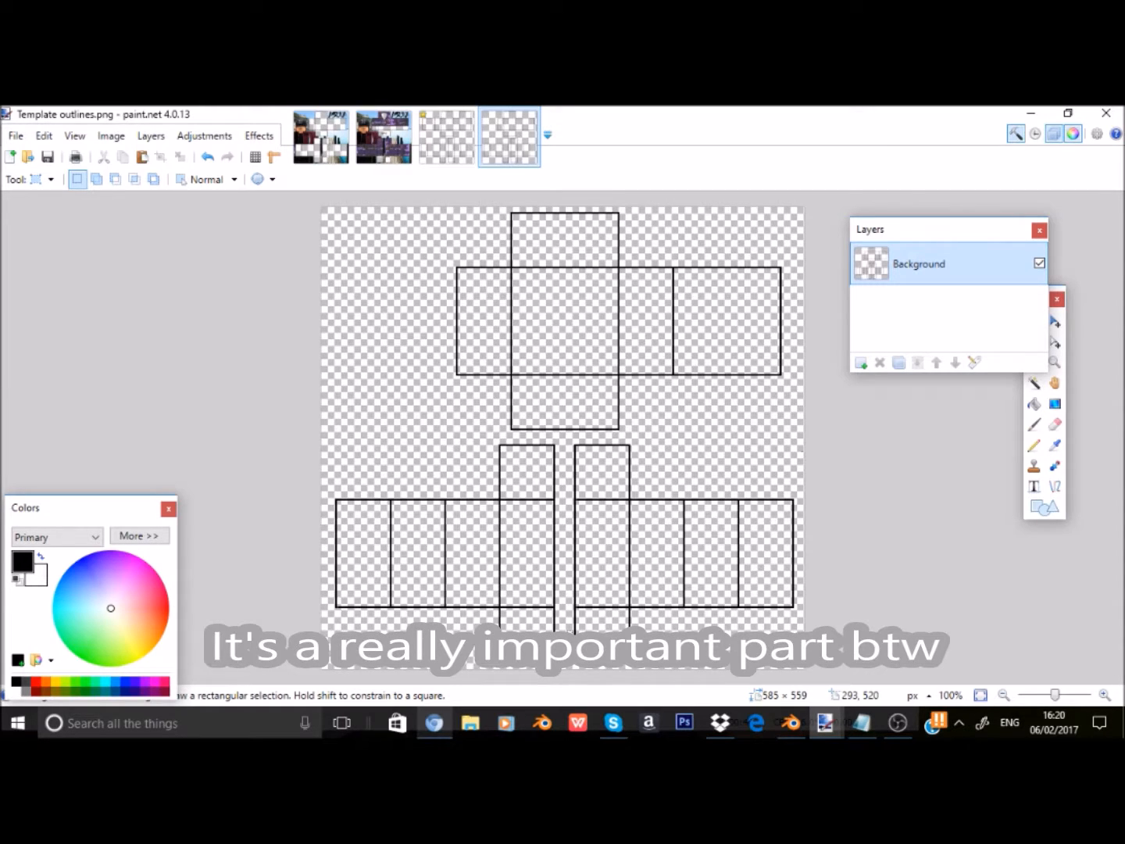
# Examine the overall layout of the torso and sleeve outlines in the clothing template at 200% zoom.
pyautogui.scroll(2, 562, 636)
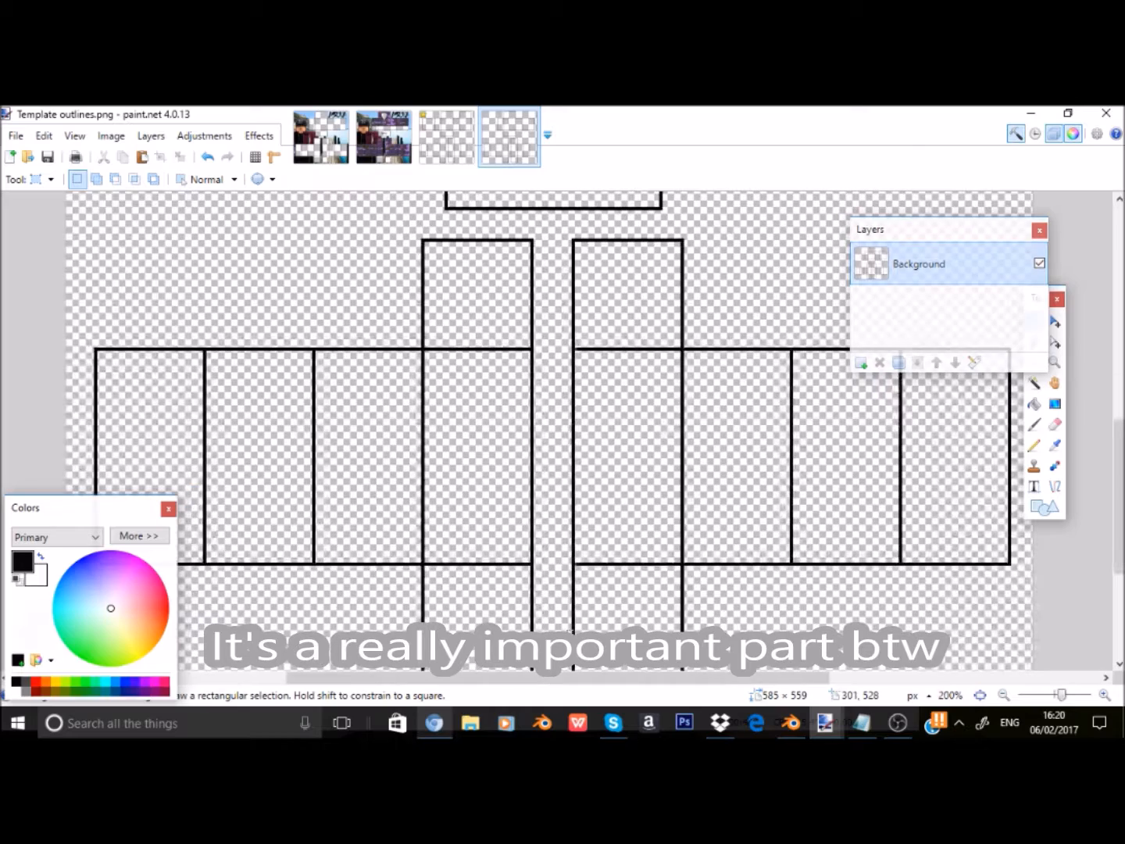
pyautogui.scroll(2, 234, 625)
pyautogui.scroll(2, 326, 396)
pyautogui.moveTo(601, 407)
pyautogui.mouseDown()
pyautogui.moveTo(510, 208)
pyautogui.moveTo(538, 209)
pyautogui.mouseUp()
pyautogui.click(416, 225)
pyautogui.scroll(-1, 406, 227)
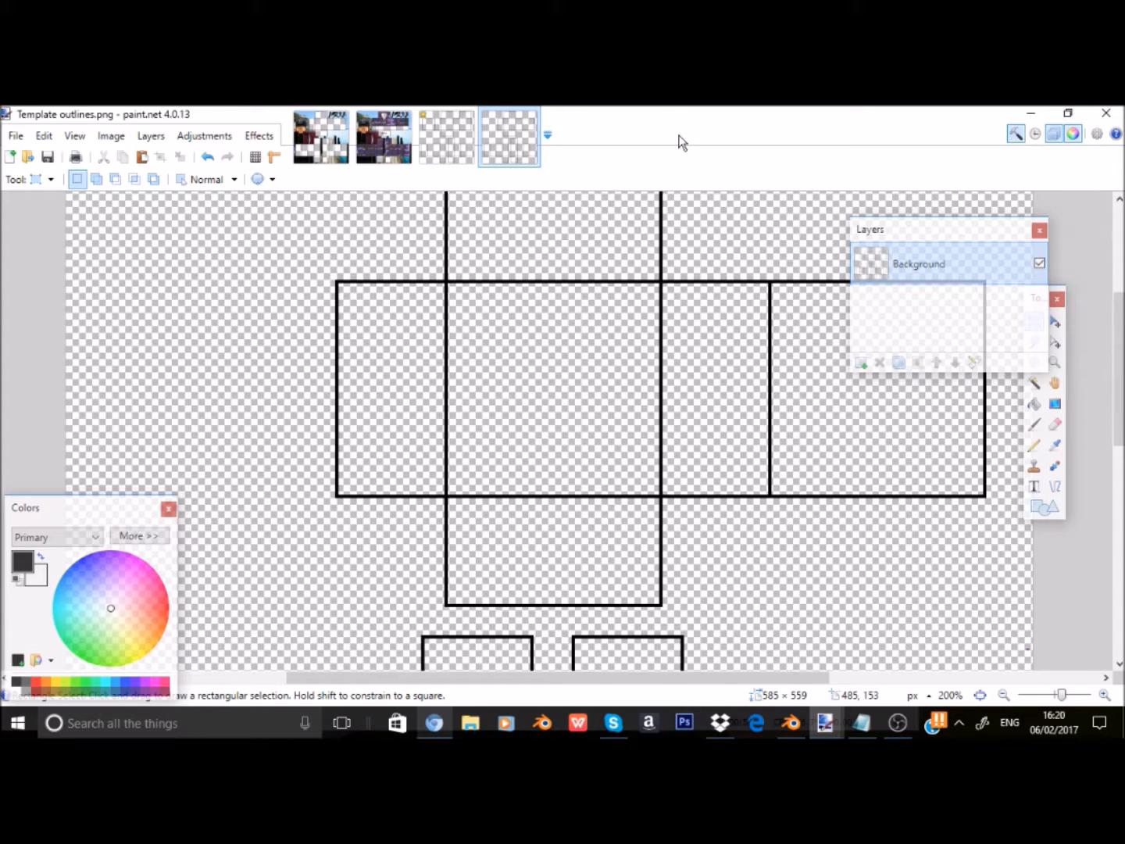
pyautogui.scroll(-5, 540, 339)
pyautogui.scroll(8, 535, 405)
pyautogui.scroll(-4, 549, 372)
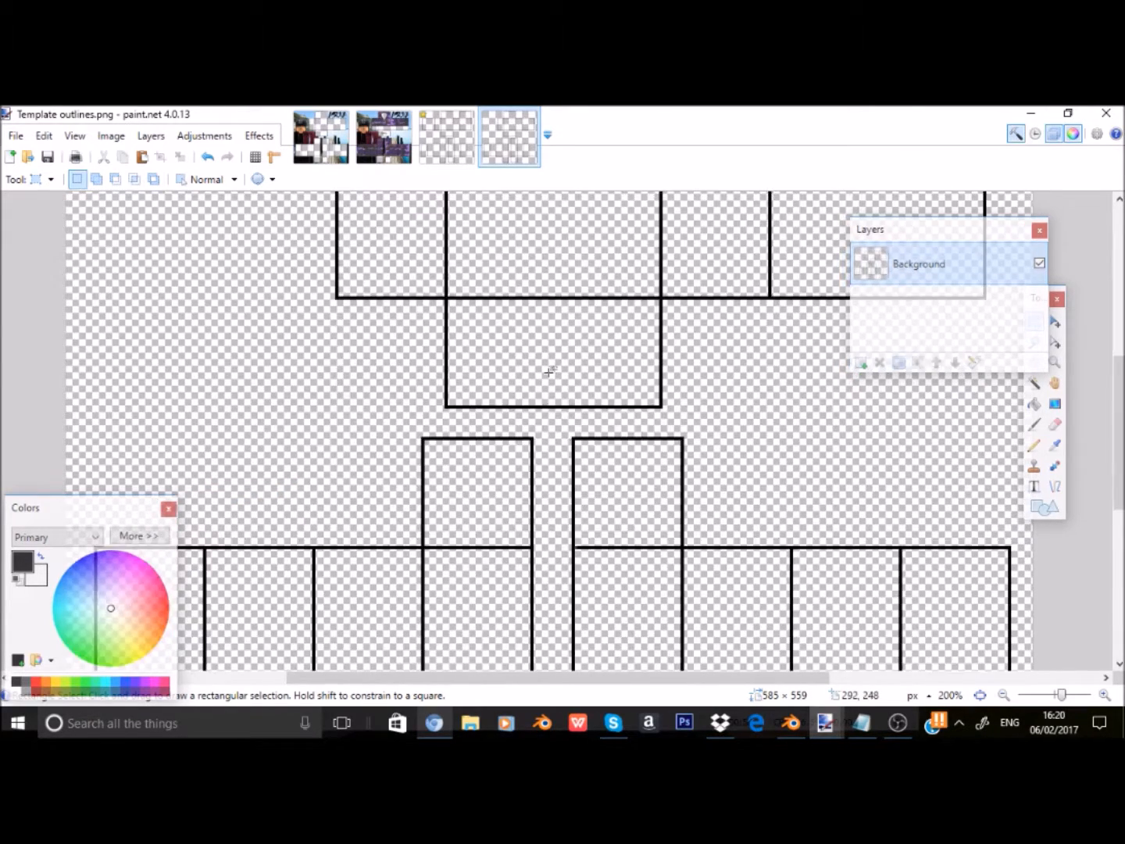
pyautogui.moveTo(341, 453); pyautogui.dragTo(573, 496)
pyautogui.scroll(-3, 642, 546)
pyautogui.click(570, 494)
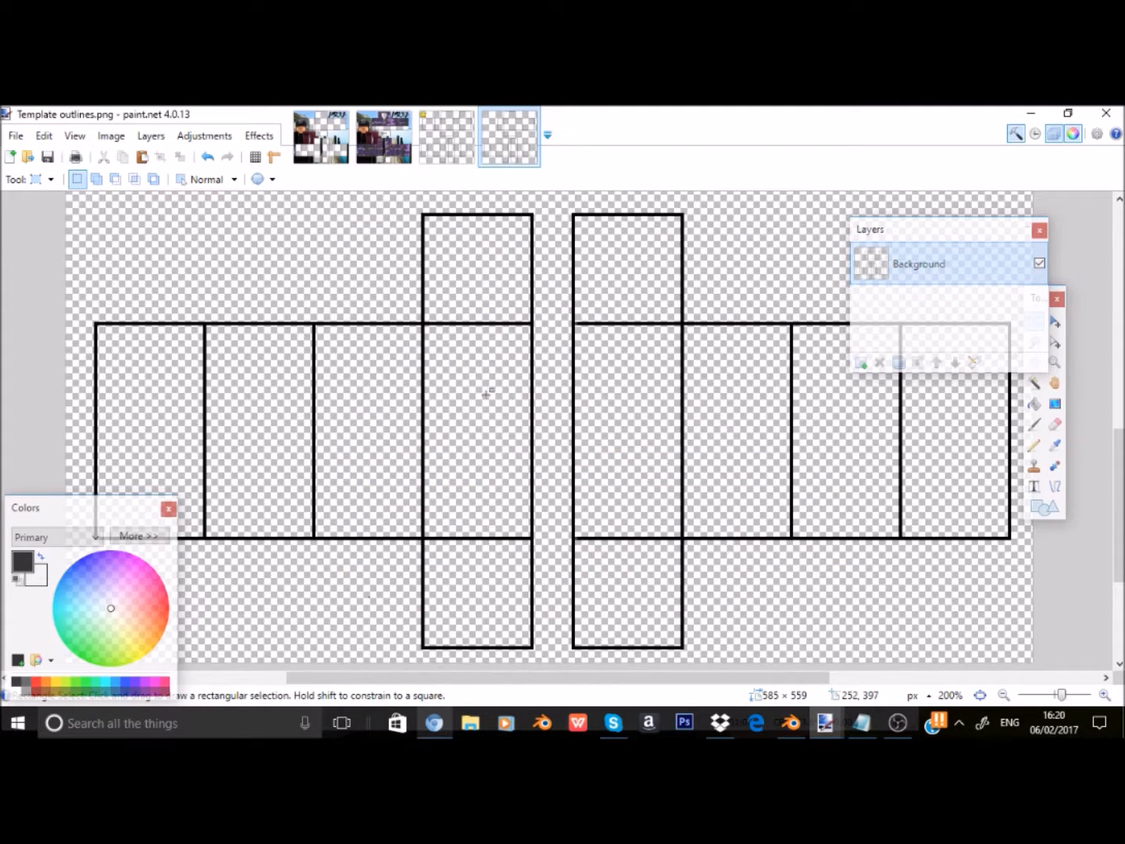
# Examine the individual panels of the two sleeve outlines in the lower half of the template.
pyautogui.scroll(5, 526, 404)
pyautogui.moveTo(536, 414); pyautogui.dragTo(539, 422)
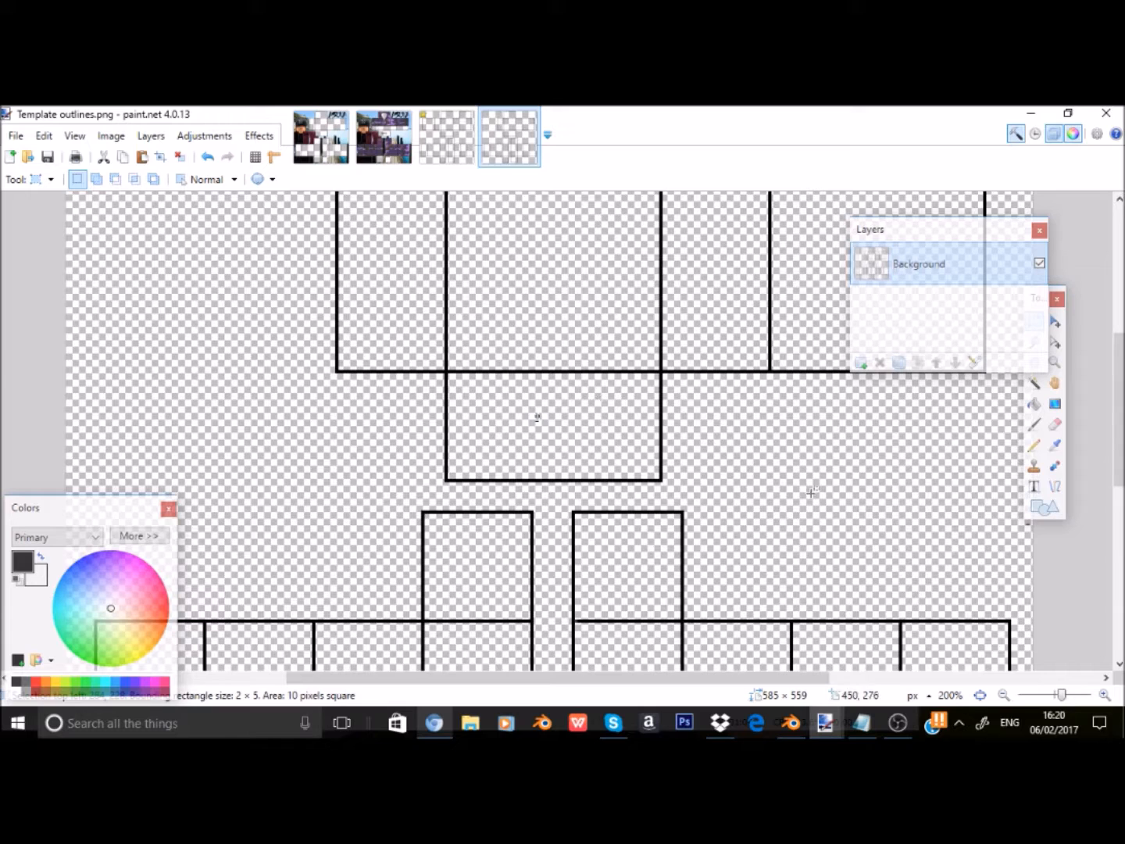
pyautogui.click(812, 493)
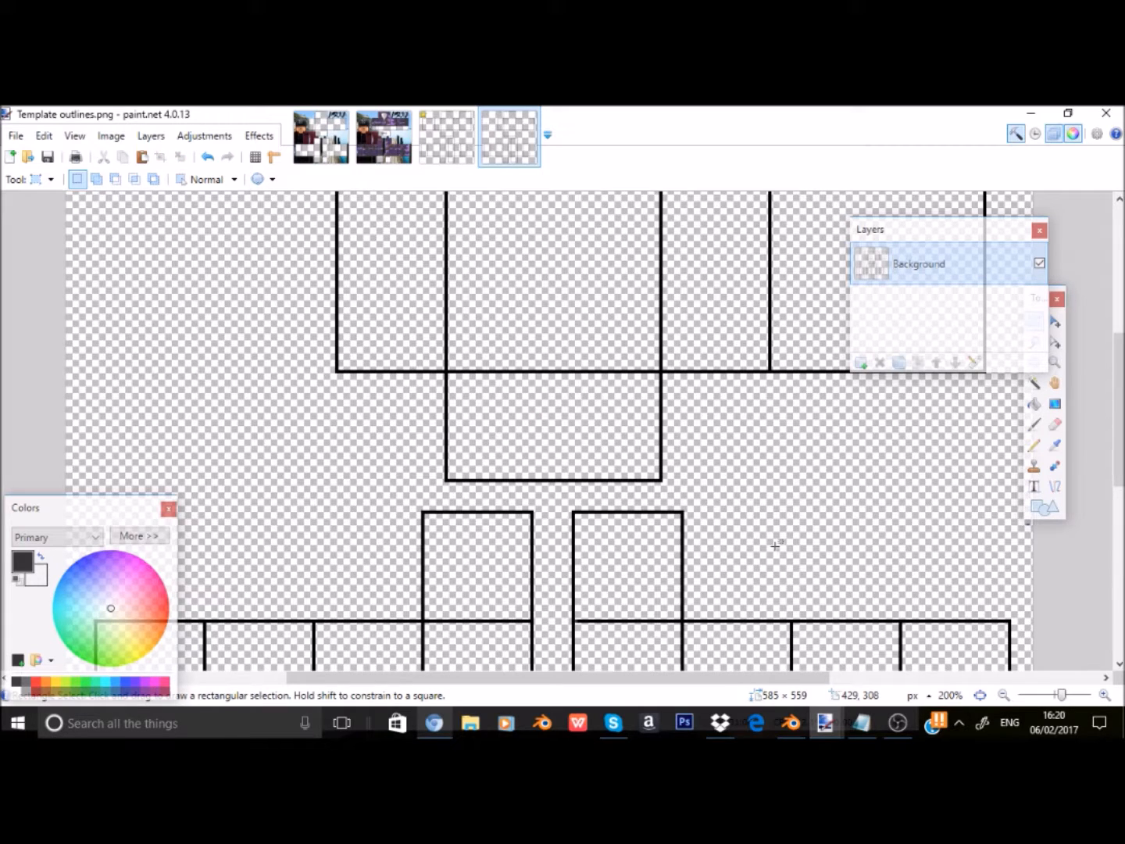
pyautogui.scroll(-5, 787, 609)
pyautogui.moveTo(892, 563); pyautogui.dragTo(298, 293)
pyautogui.click(298, 293)
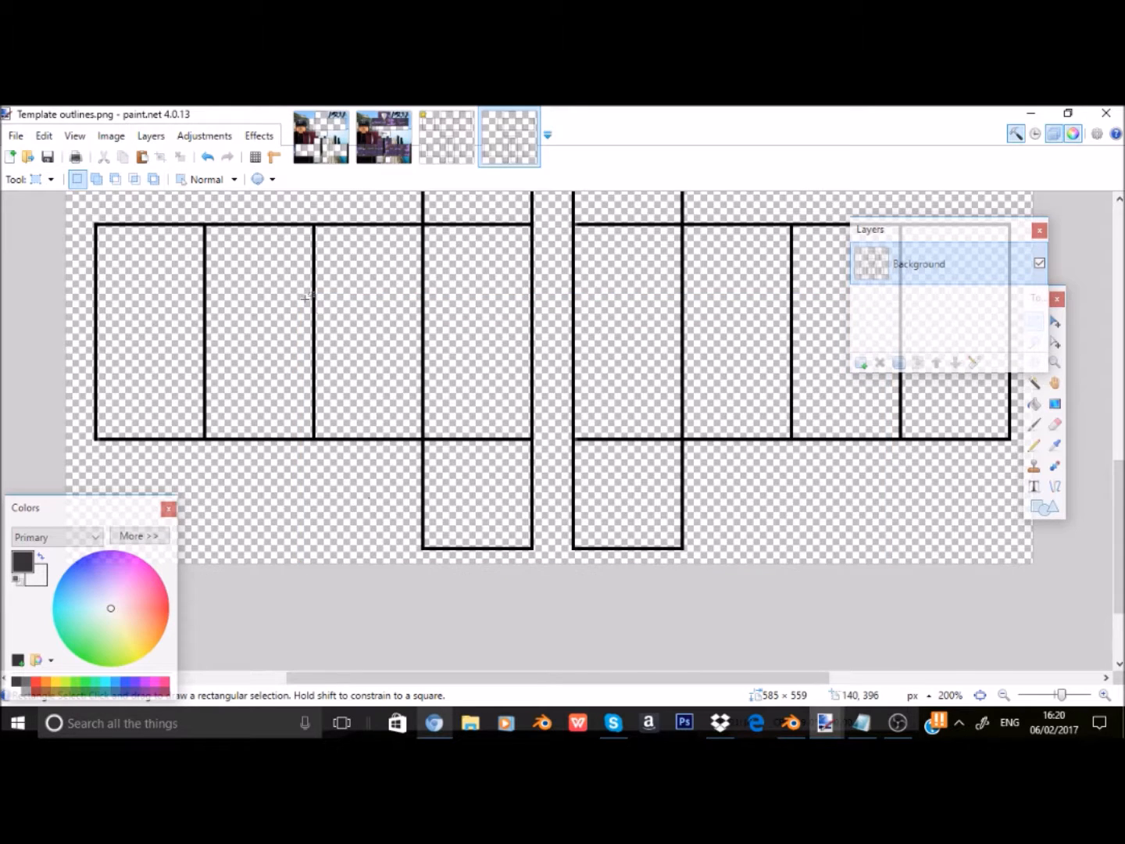
pyautogui.scroll(3, 370, 331)
pyautogui.moveTo(414, 295); pyautogui.dragTo(522, 417)
pyautogui.click(506, 385)
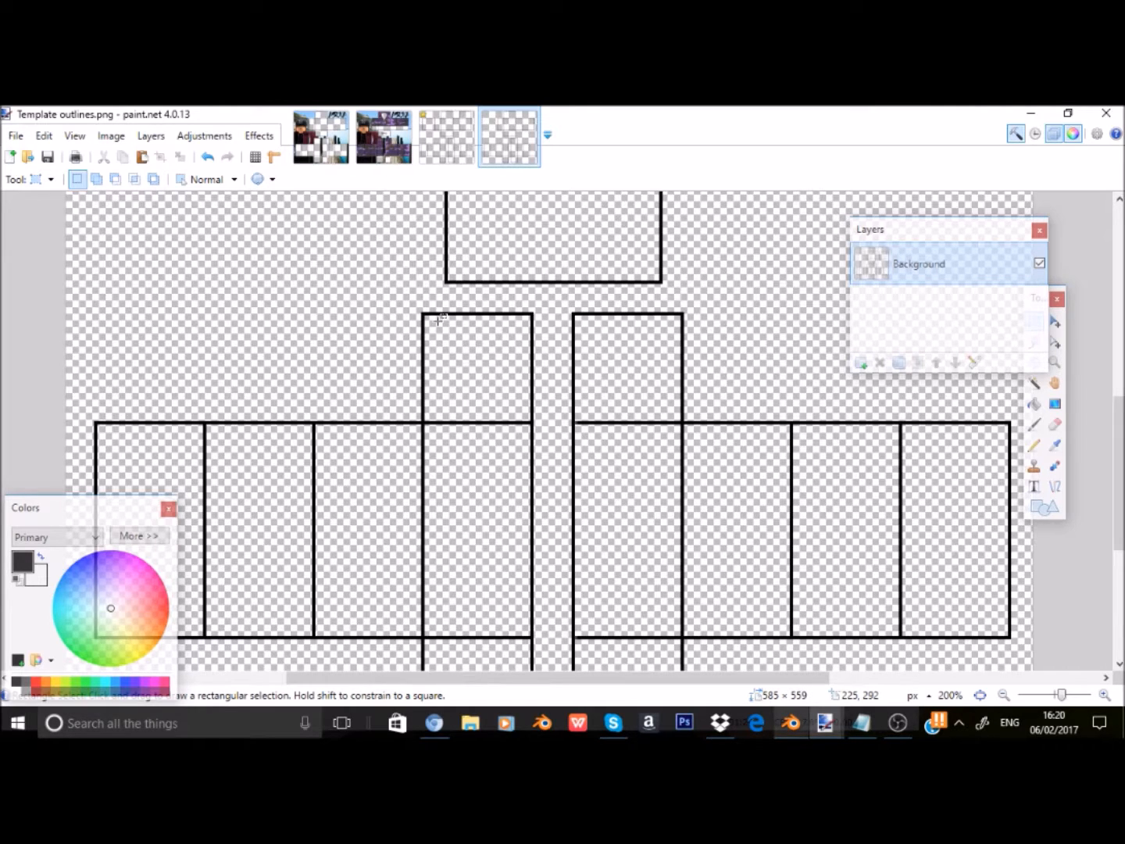
pyautogui.scroll(-2, 311, 229)
pyautogui.scroll(1, 227, 243)
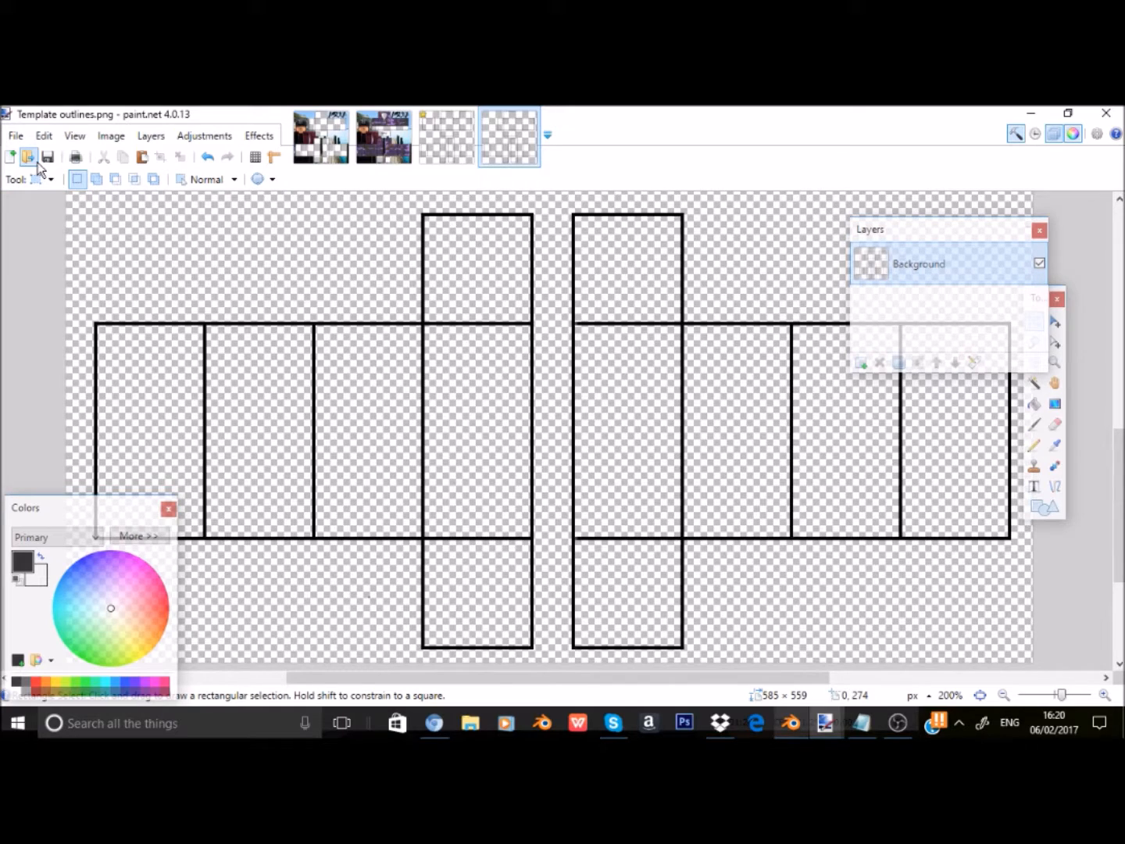
pyautogui.moveTo(67, 222); pyautogui.dragTo(1033, 663)
pyautogui.hotkey('ctrl', 'd')
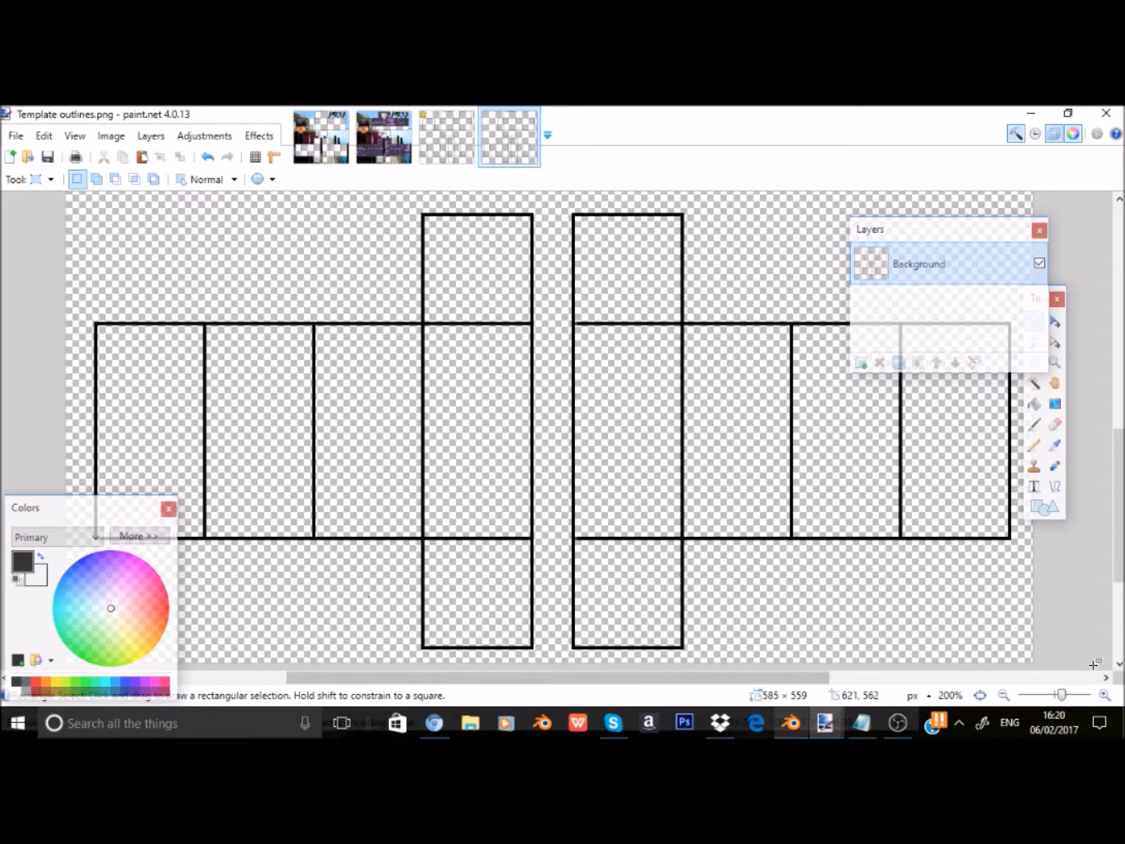
# Examine how the front, side and back panels of the template's torso outline adjoin each other.
pyautogui.click(1059, 678)
pyautogui.moveTo(992, 679); pyautogui.dragTo(752, 603)
pyautogui.scroll(5, 734, 547)
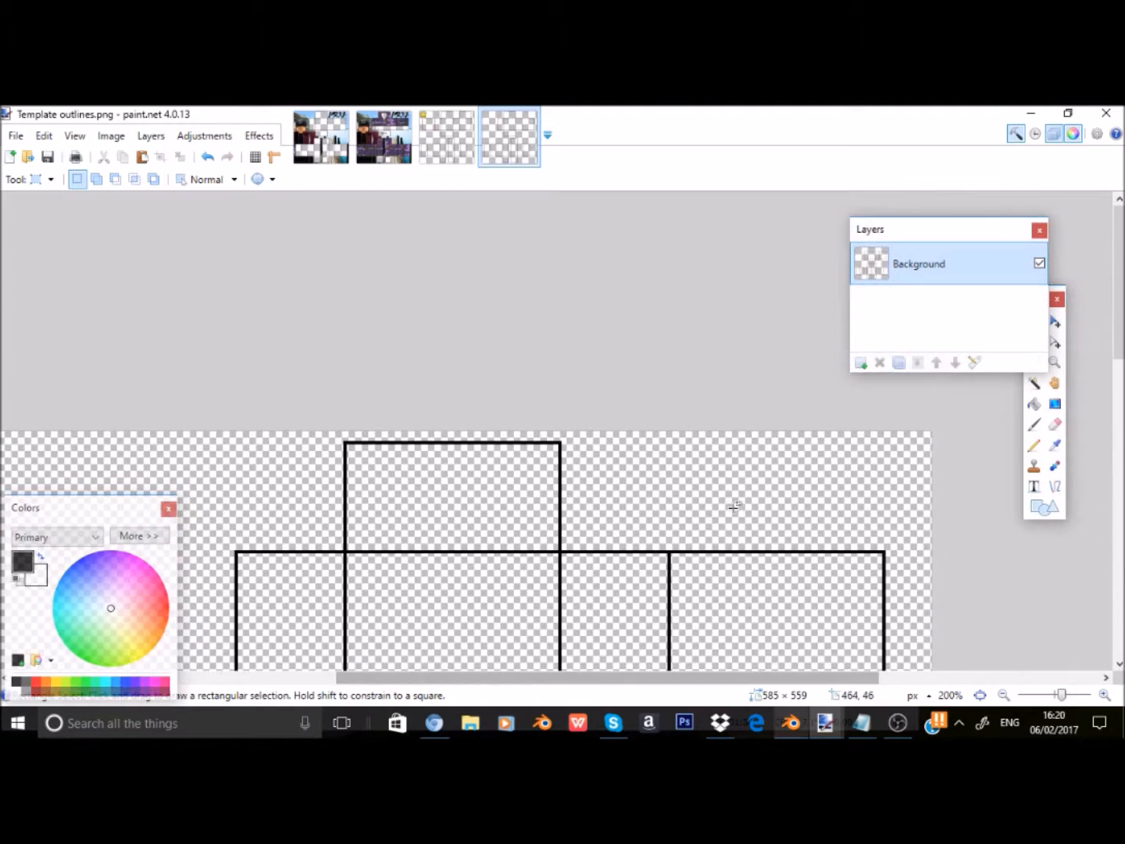
pyautogui.scroll(-3, 500, 327)
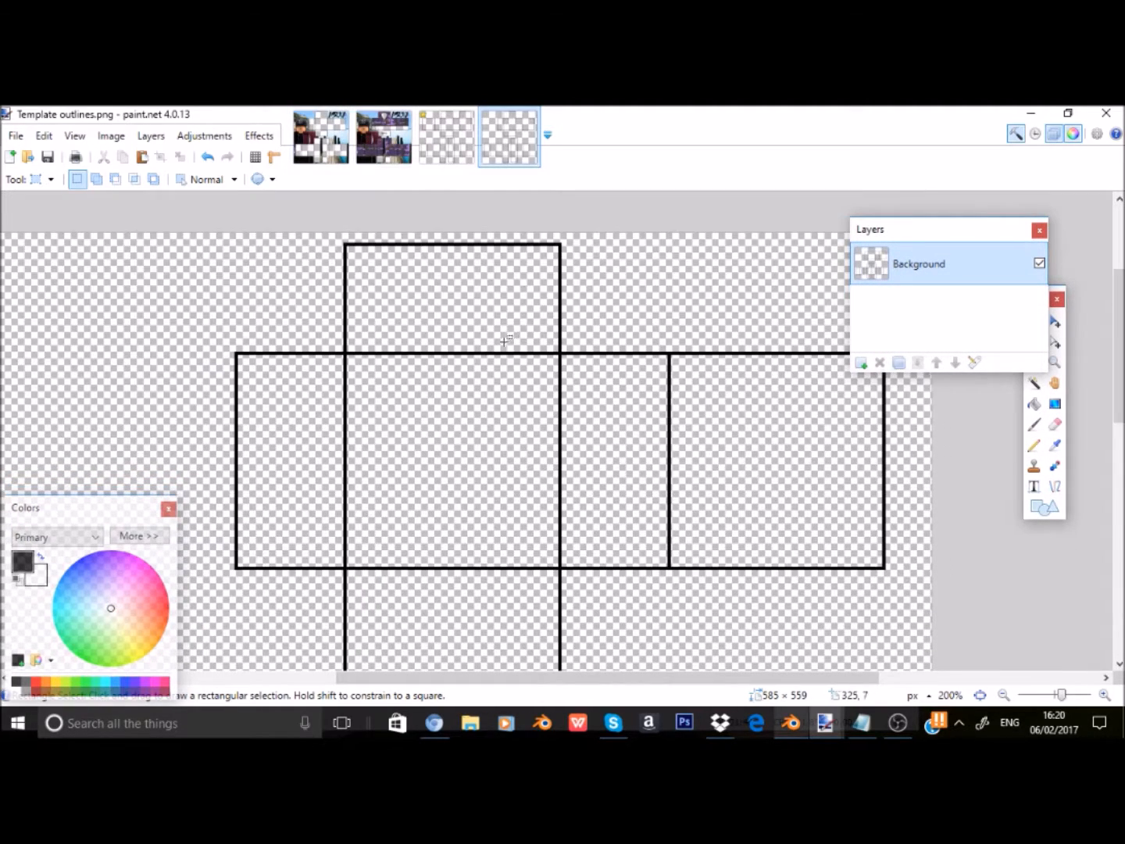
pyautogui.moveTo(382, 512)
pyautogui.mouseDown()
pyautogui.moveTo(322, 547)
pyautogui.moveTo(302, 414)
pyautogui.mouseUp()
pyautogui.moveTo(354, 615)
pyautogui.mouseDown()
pyautogui.moveTo(253, 404)
pyautogui.moveTo(151, 316)
pyautogui.moveTo(238, 329)
pyautogui.moveTo(207, 344)
pyautogui.moveTo(222, 307)
pyautogui.mouseUp()
pyautogui.click(222, 309)
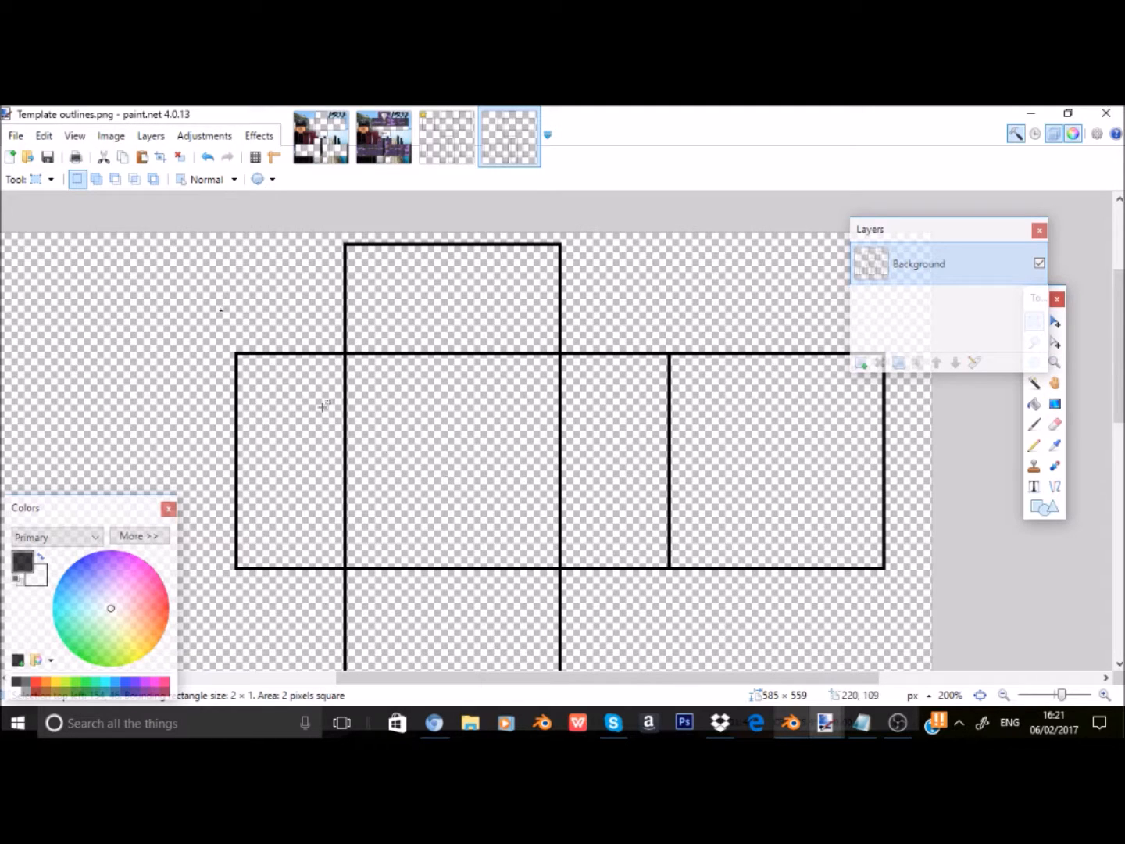
pyautogui.moveTo(136, 392); pyautogui.dragTo(465, 319)
pyautogui.moveTo(459, 332); pyautogui.dragTo(468, 347)
pyautogui.moveTo(575, 294); pyautogui.dragTo(674, 546)
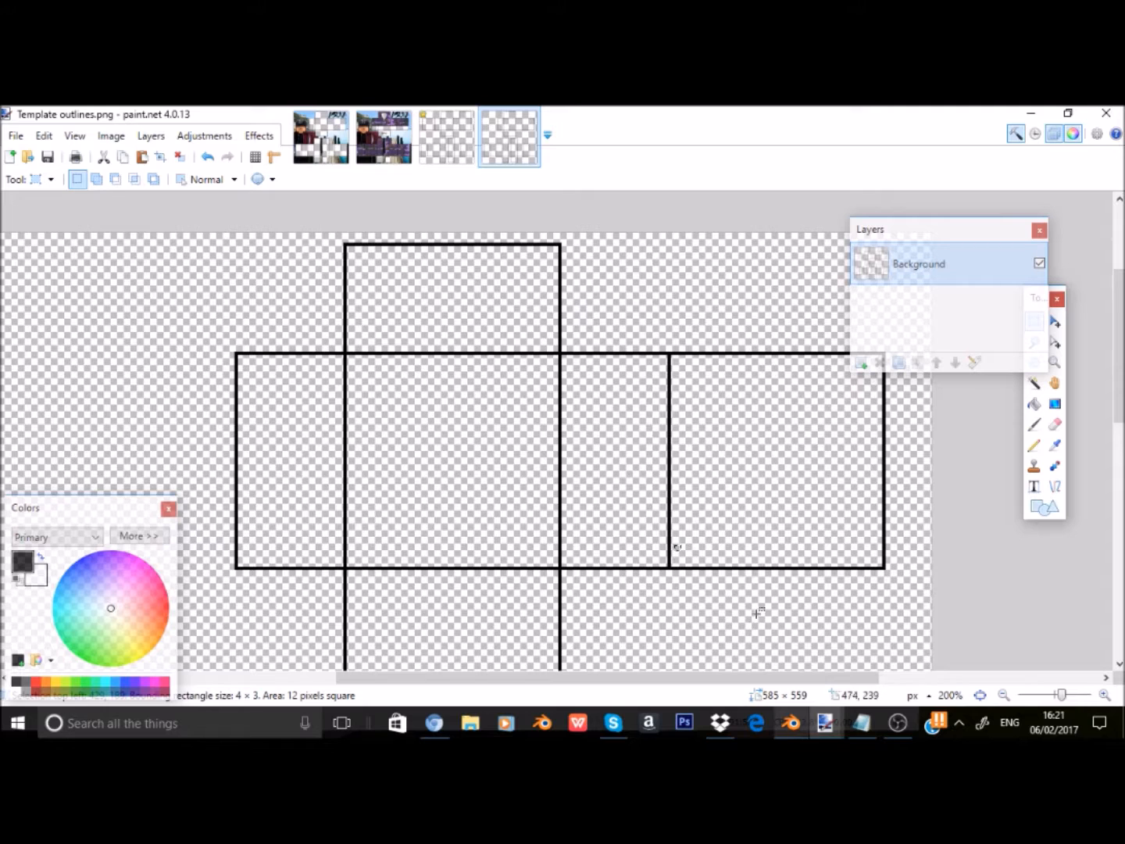
pyautogui.scroll(-3, 757, 621)
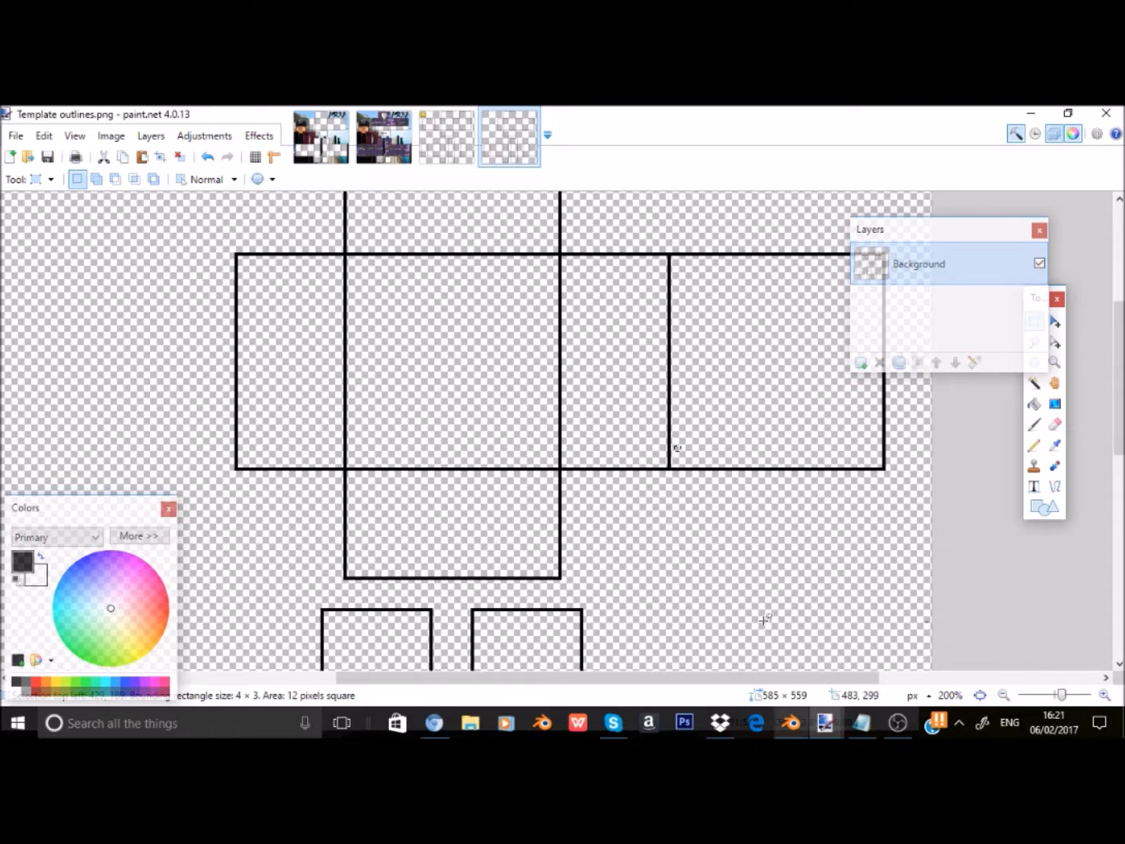
# Open the Purple camouflage hoodie.png image and examine its sleeve, hood and torso panels up close.
pyautogui.click(397, 158)
pyautogui.scroll(2, 469, 486)
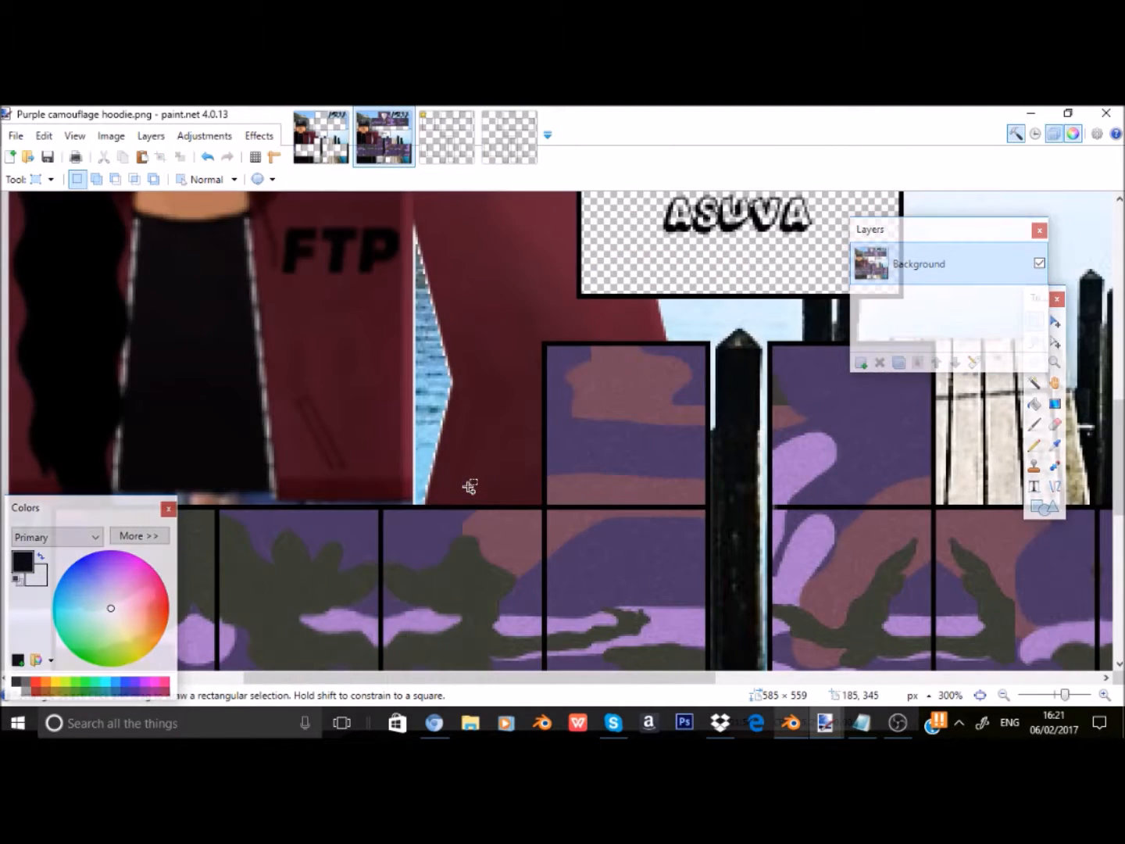
pyautogui.scroll(5, 770, 639)
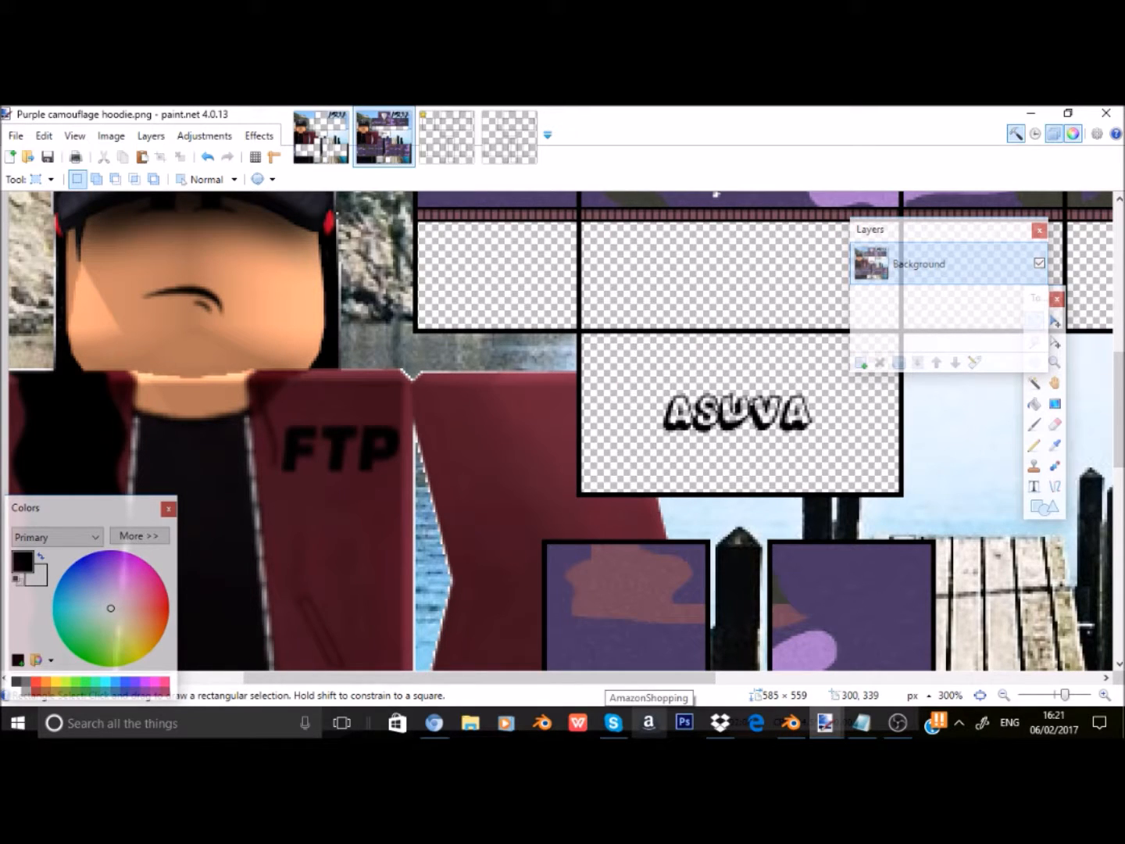
pyautogui.moveTo(641, 301); pyautogui.dragTo(510, 562)
pyautogui.click(510, 563)
pyautogui.scroll(7, 510, 561)
pyautogui.scroll(1, 512, 561)
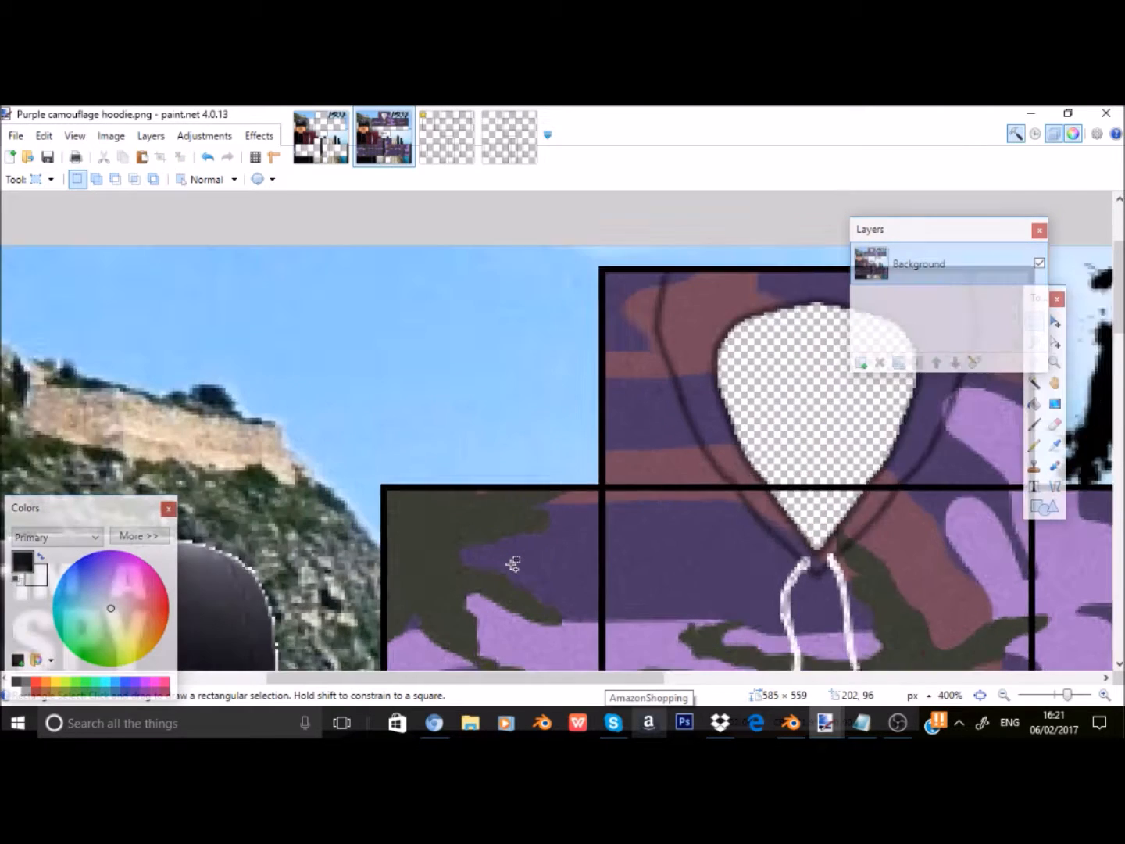
pyautogui.scroll(-2, 511, 561)
pyautogui.scroll(1, 511, 478)
pyautogui.scroll(1, 513, 477)
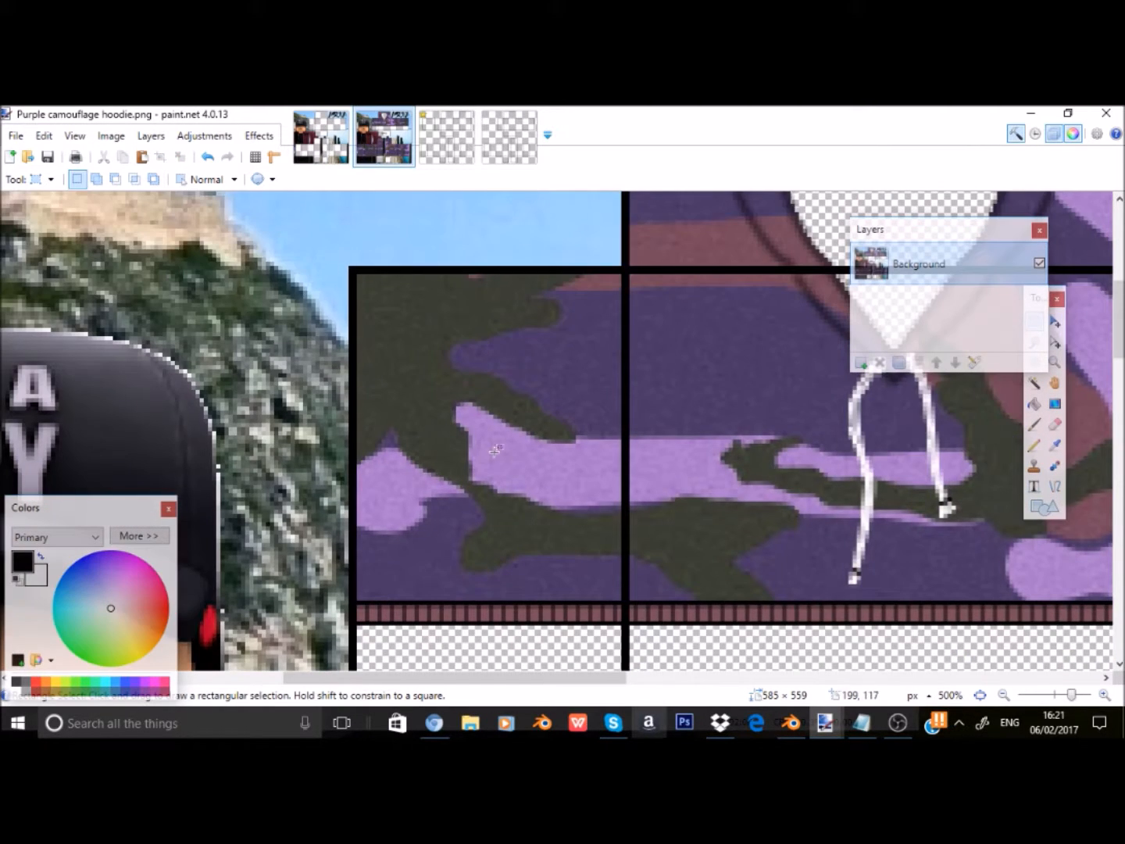
# Copy the camouflage side panel beside the torso front and mirror it horizontally against the panel's outer edge at 64 × 85 px.
pyautogui.moveTo(359, 271); pyautogui.dragTo(624, 622)
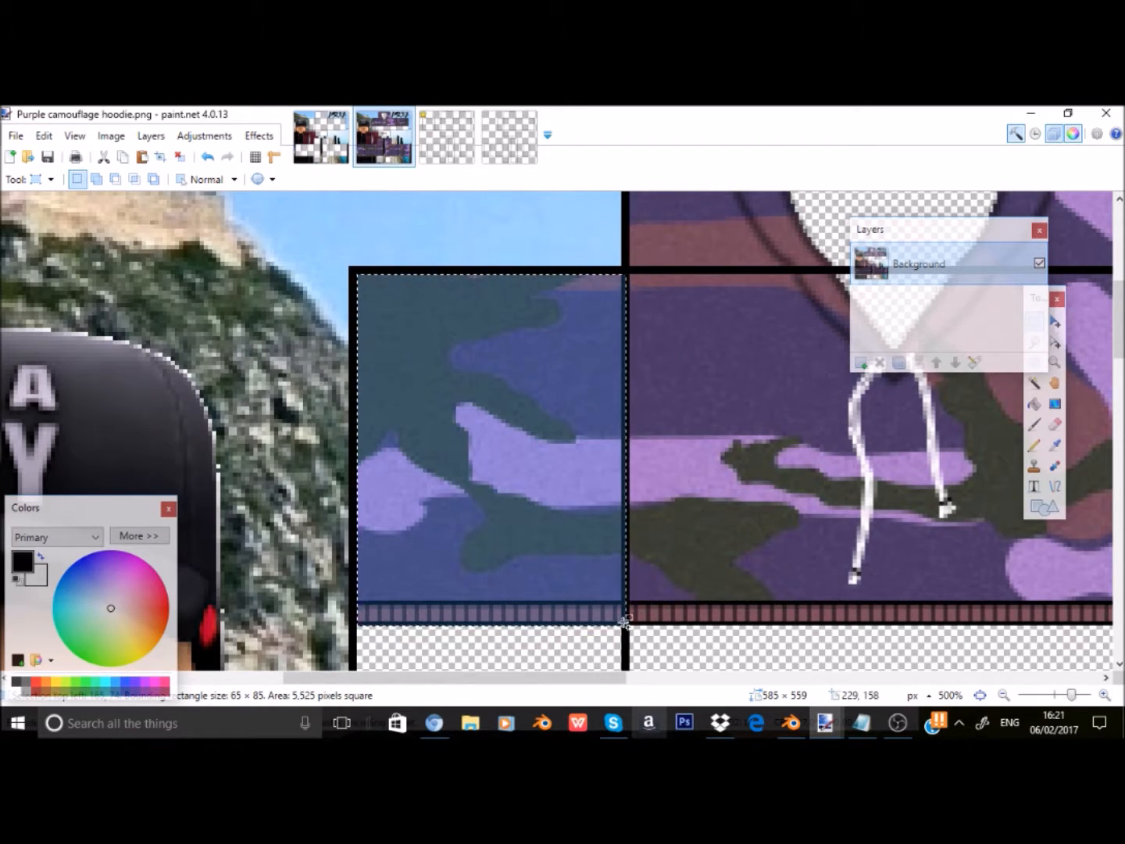
pyautogui.click(1055, 341)
pyautogui.moveTo(626, 410); pyautogui.dragTo(88, 423)
pyautogui.press('m')
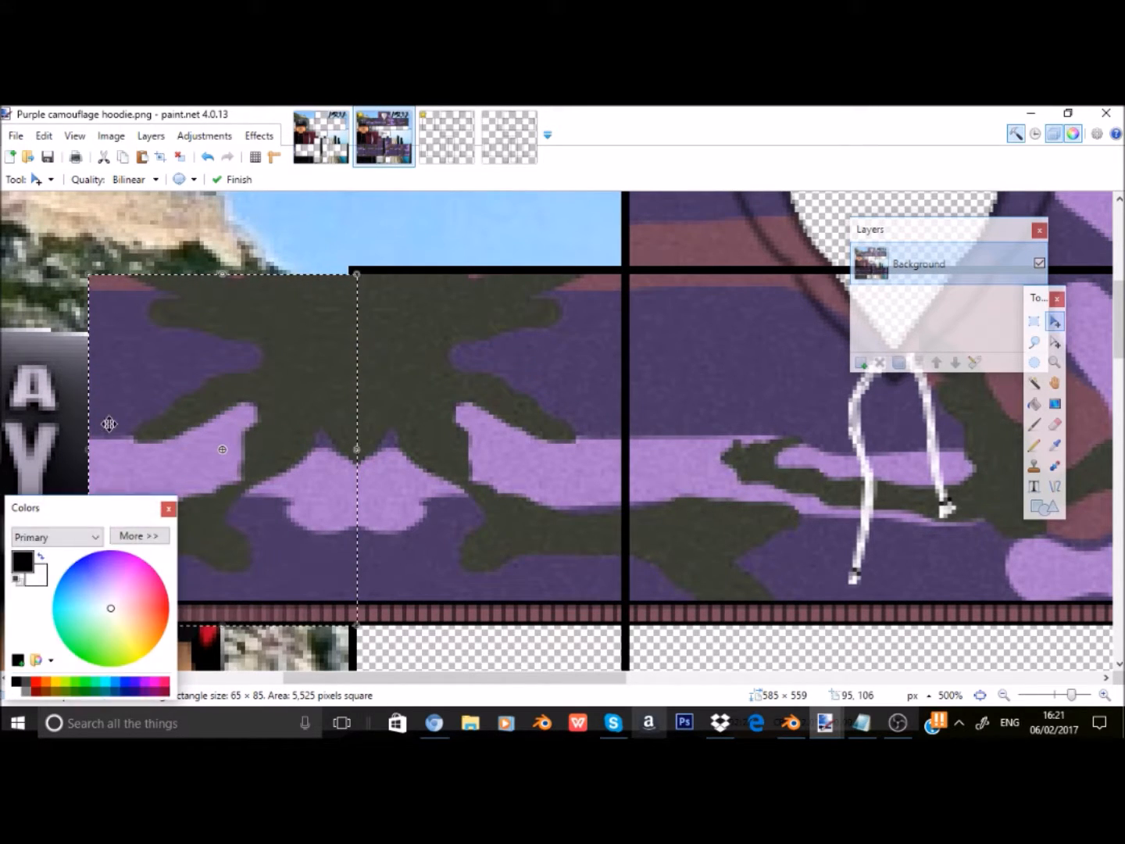
pyautogui.moveTo(90, 397); pyautogui.dragTo(141, 413)
pyautogui.moveTo(233, 373); pyautogui.dragTo(648, 376)
pyautogui.moveTo(938, 212); pyautogui.dragTo(862, 451)
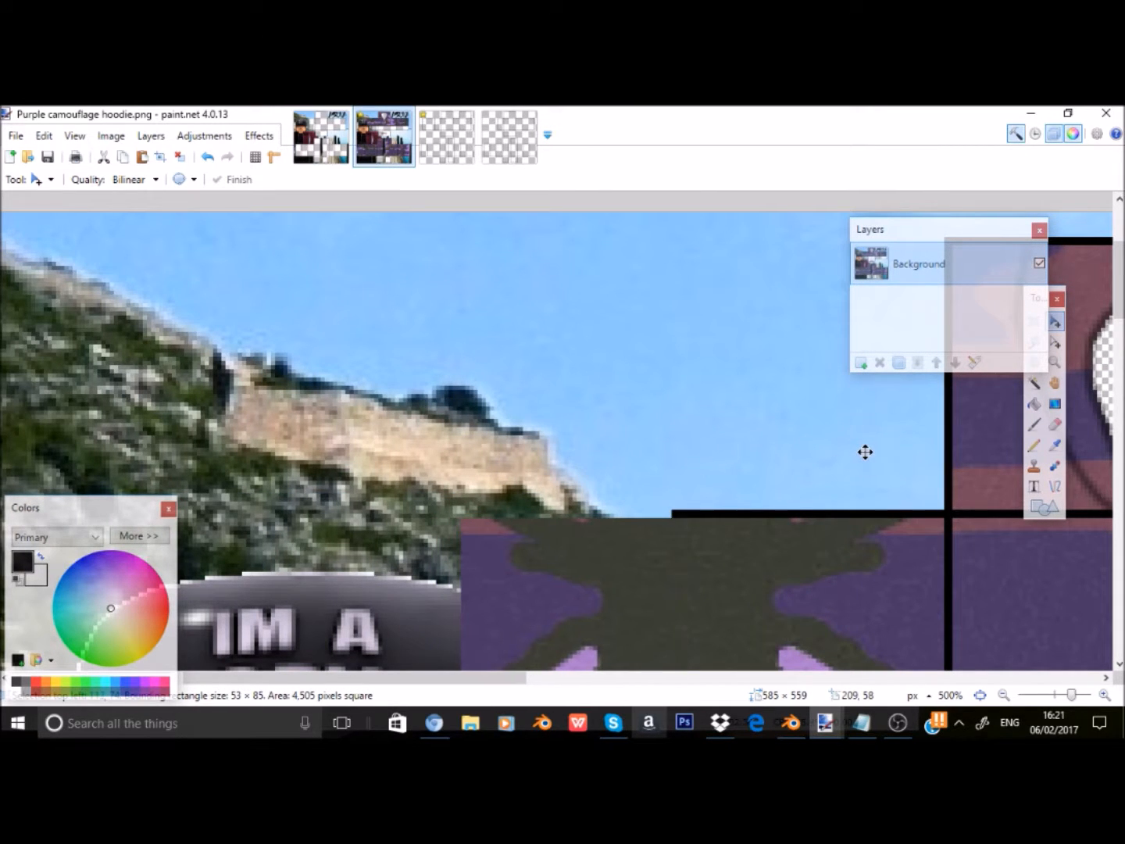
pyautogui.scroll(-5, 562, 519)
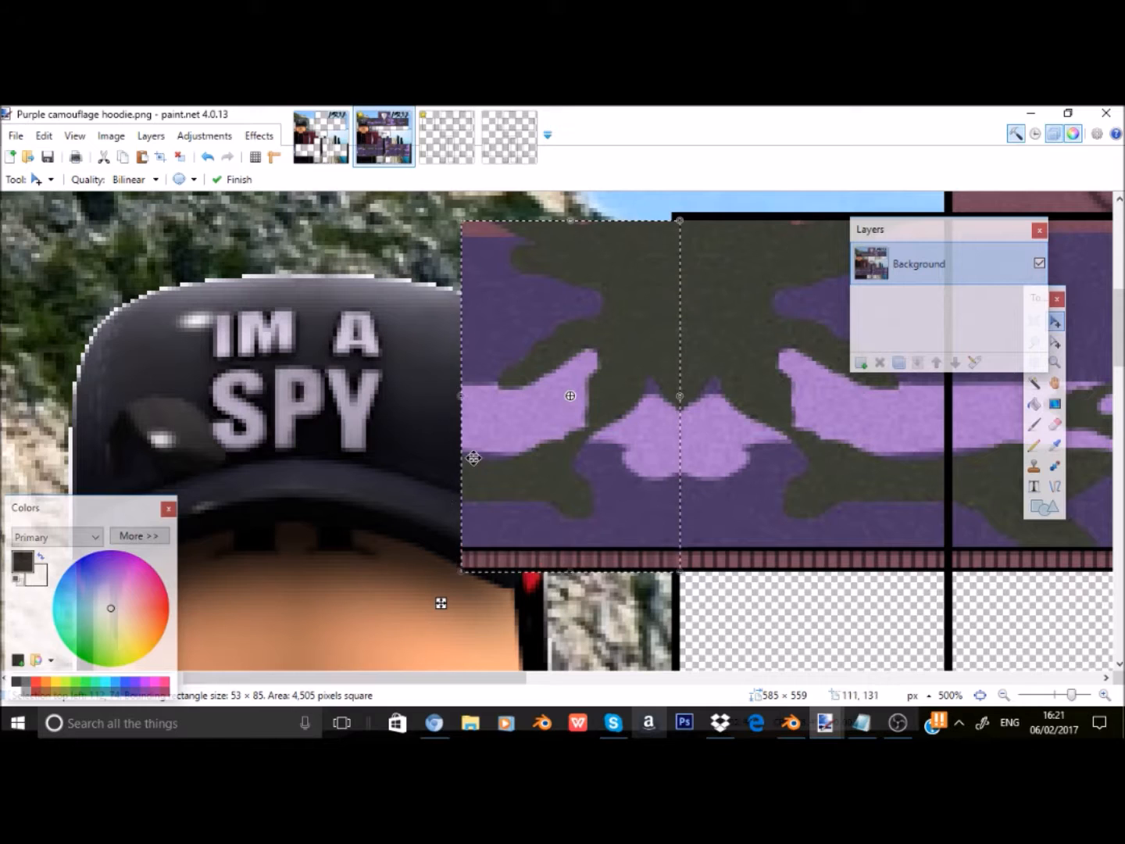
pyautogui.moveTo(462, 459); pyautogui.dragTo(416, 451)
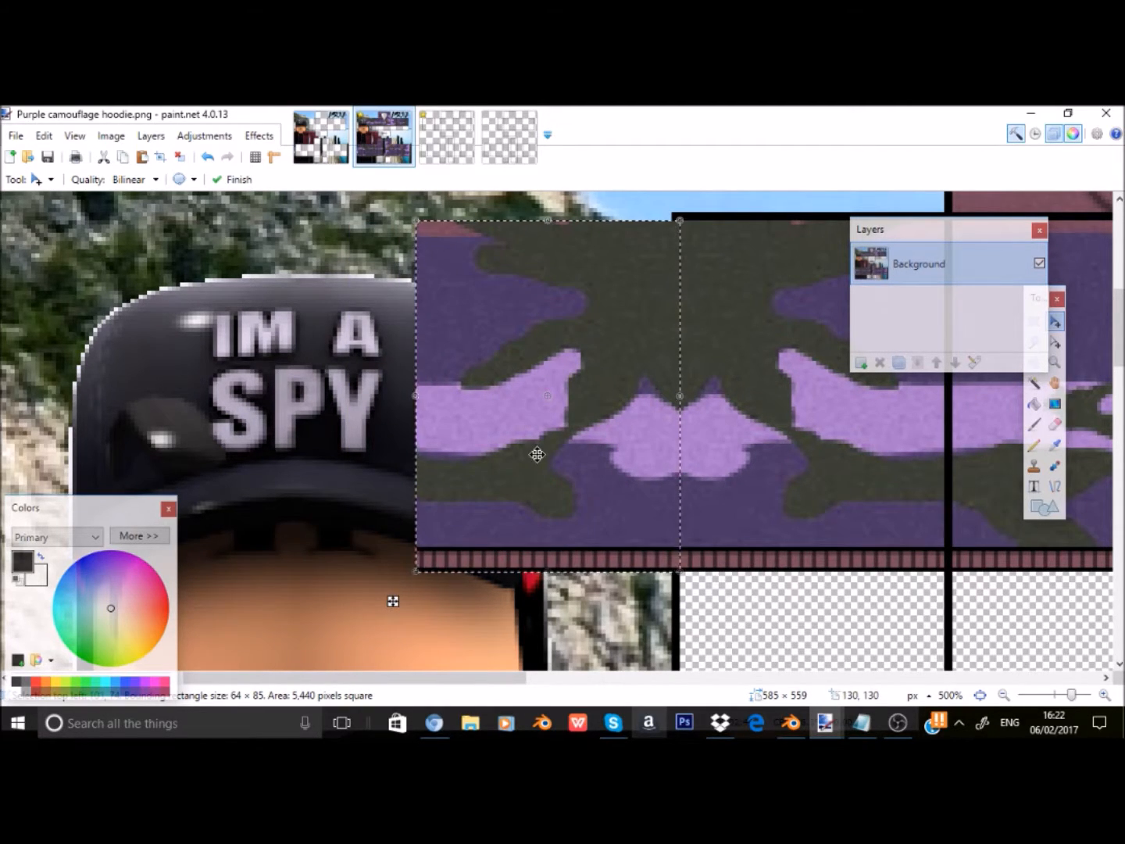
# Move the mirrored panel copy onto the sky area below the back panel and delete it.
pyautogui.moveTo(535, 455)
pyautogui.mouseDown()
pyautogui.moveTo(517, 468)
pyautogui.moveTo(536, 442)
pyautogui.mouseUp()
pyautogui.moveTo(490, 395); pyautogui.dragTo(372, 401)
pyautogui.moveTo(953, 232); pyautogui.dragTo(1, 166)
pyautogui.moveTo(399, 302)
pyautogui.mouseDown()
pyautogui.moveTo(939, 311)
pyautogui.moveTo(862, 277)
pyautogui.moveTo(891, 267)
pyautogui.moveTo(833, 442)
pyautogui.moveTo(804, 376)
pyautogui.moveTo(786, 369)
pyautogui.mouseUp()
pyautogui.scroll(-5, 833, 442)
pyautogui.press('Delete')
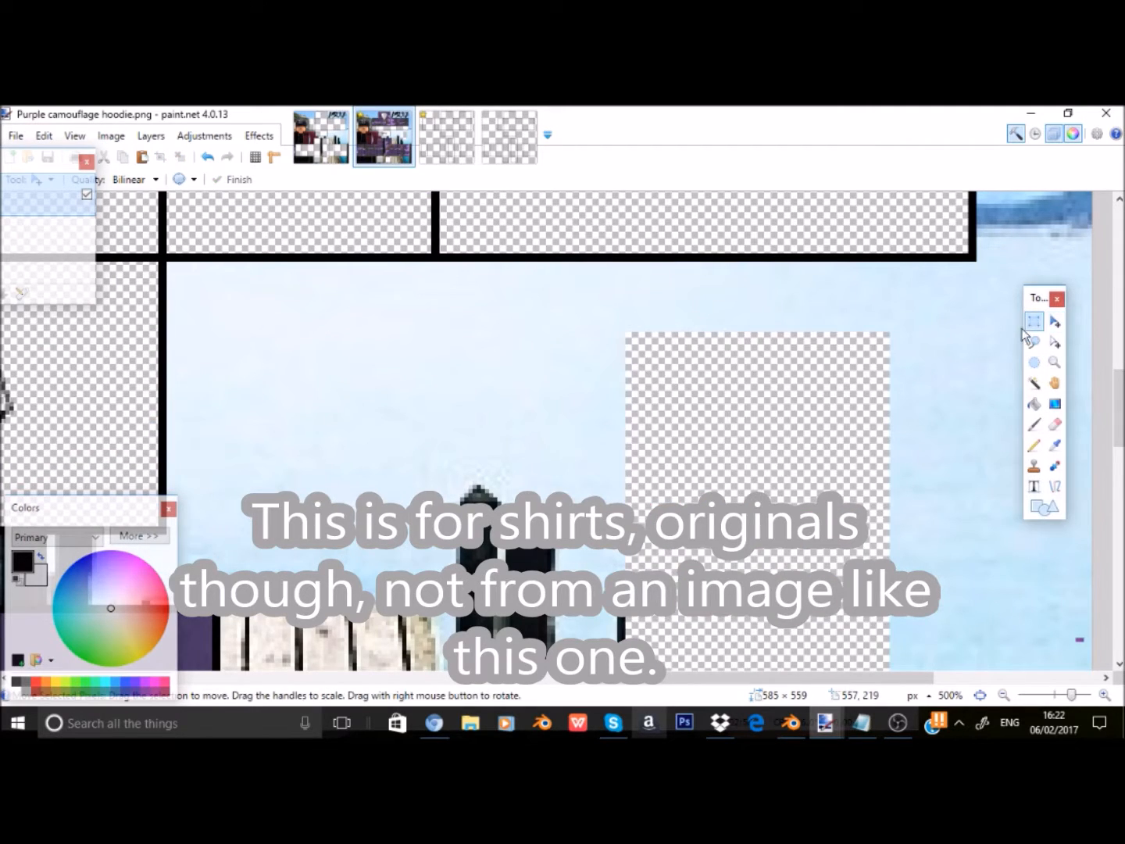
# Copy a 64 × 85 px piece from the outer end of the back panel and place it against the first side panel's outer edge.
pyautogui.click(1035, 321)
pyautogui.scroll(8, 982, 550)
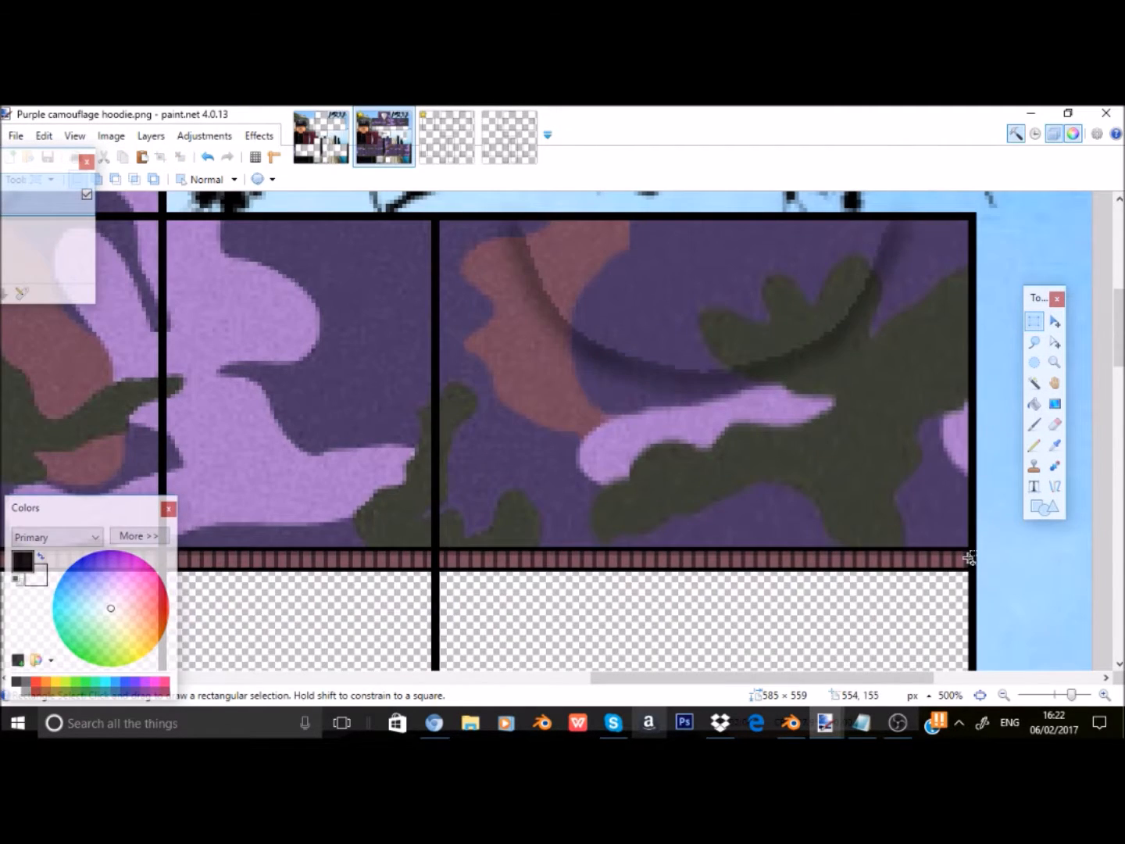
pyautogui.moveTo(971, 569); pyautogui.dragTo(814, 339)
pyautogui.click(933, 508)
pyautogui.moveTo(968, 568); pyautogui.dragTo(705, 221)
pyautogui.hotkey('ctrl', 'c')
pyautogui.hotkey('ctrl', 'v')
pyautogui.moveTo(836, 319); pyautogui.dragTo(518, 276)
pyautogui.moveTo(627, 564); pyautogui.dragTo(722, 601)
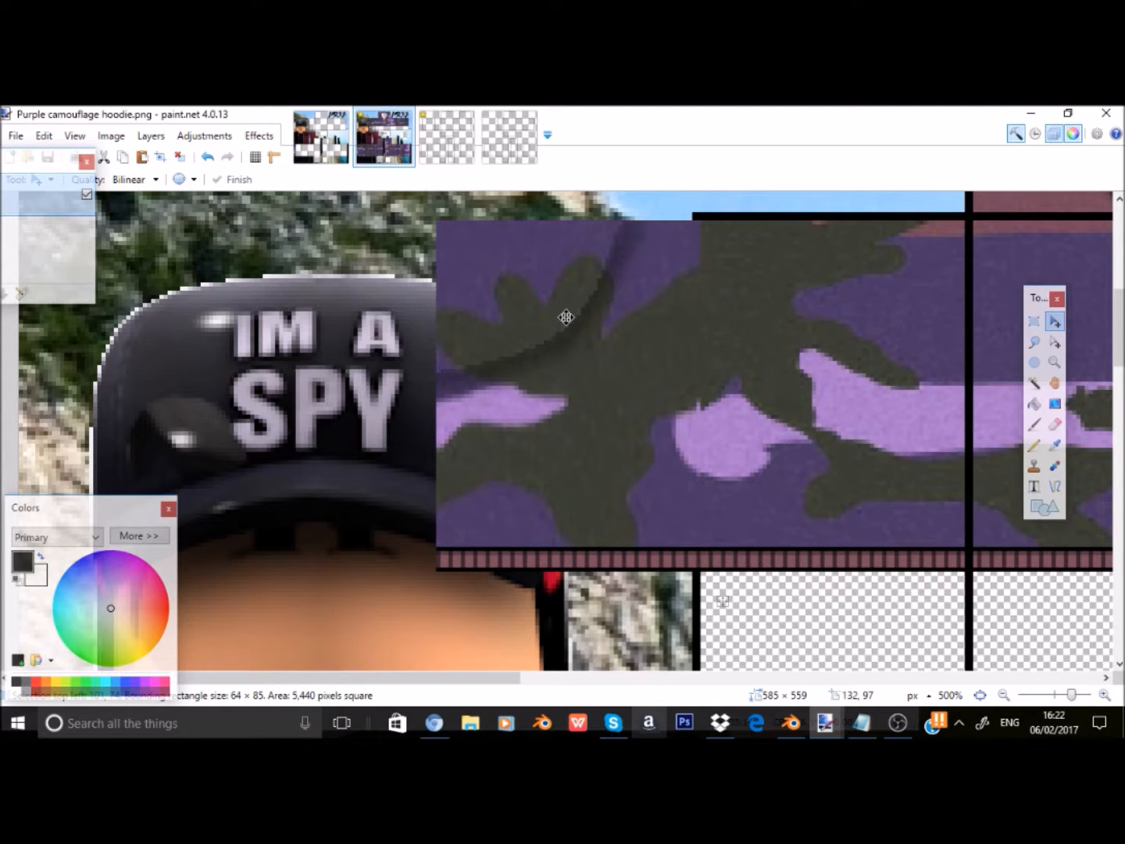
# Move the pasted back-panel piece away from the side panel and delete it.
pyautogui.moveTo(561, 316)
pyautogui.mouseDown()
pyautogui.moveTo(550, 320)
pyautogui.moveTo(577, 306)
pyautogui.moveTo(560, 311)
pyautogui.moveTo(568, 300)
pyautogui.moveTo(558, 306)
pyautogui.moveTo(572, 325)
pyautogui.mouseUp()
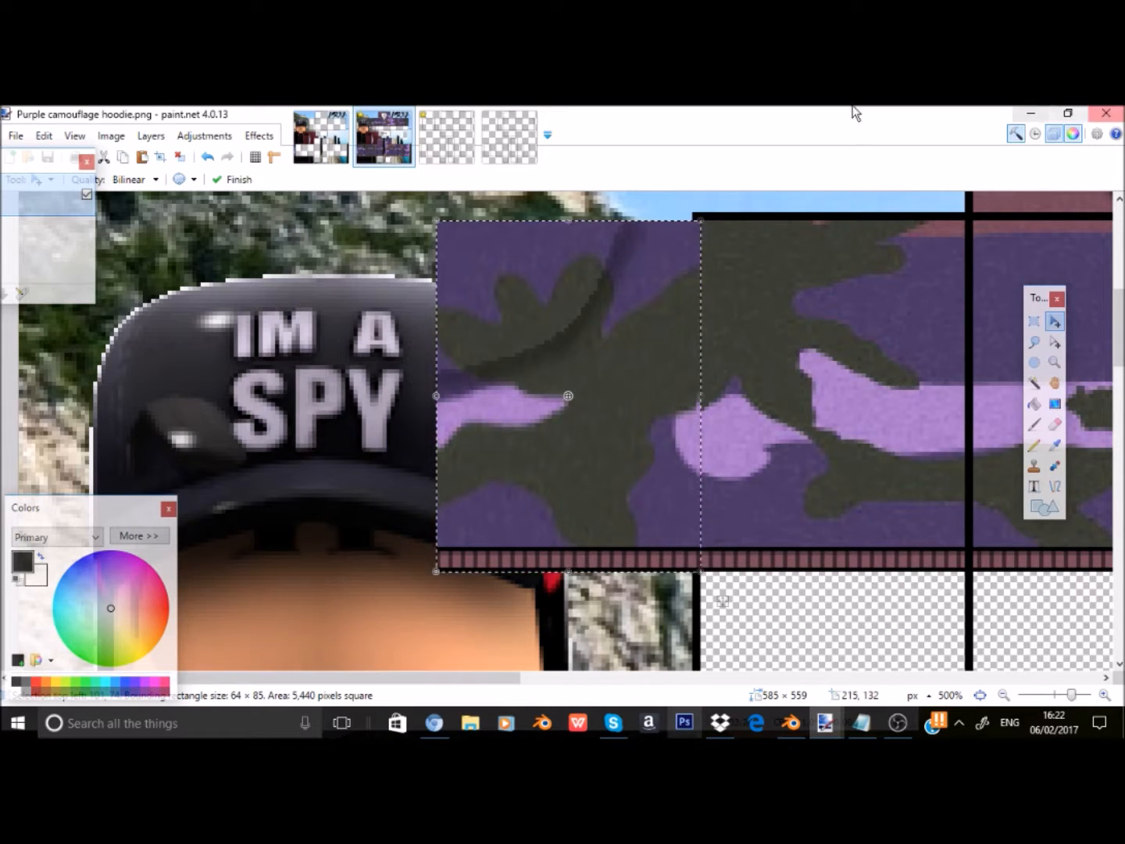
pyautogui.moveTo(605, 302); pyautogui.dragTo(485, 311)
pyautogui.press('Delete')
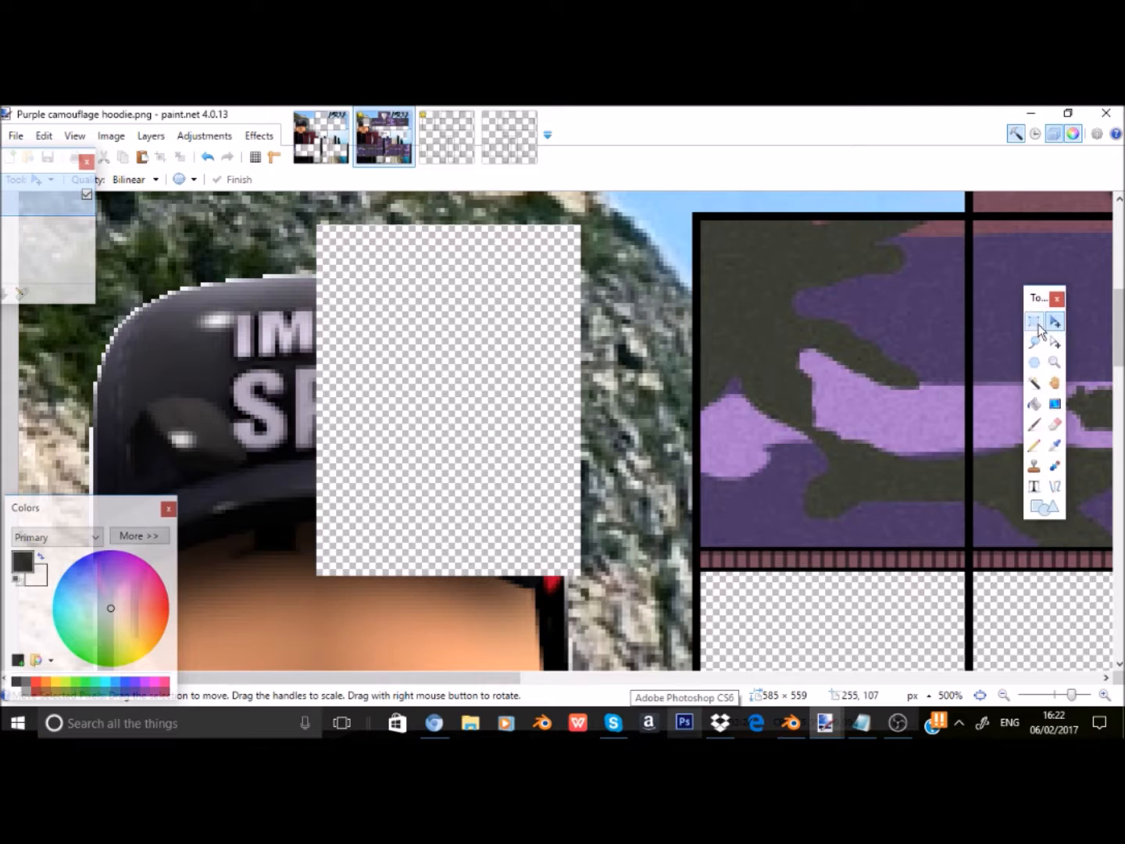
# Examine how the camouflage pattern continues across the seams of the sleeve panels and the torso front.
pyautogui.click(1035, 321)
pyautogui.scroll(-2, 806, 455)
pyautogui.scroll(-5, 806, 454)
pyautogui.moveTo(426, 667); pyautogui.dragTo(793, 615)
pyautogui.click(575, 593)
pyautogui.moveTo(510, 679); pyautogui.dragTo(701, 376)
pyautogui.scroll(-5, 771, 566)
pyautogui.scroll(3, 770, 566)
pyautogui.moveTo(610, 357); pyautogui.dragTo(599, 355)
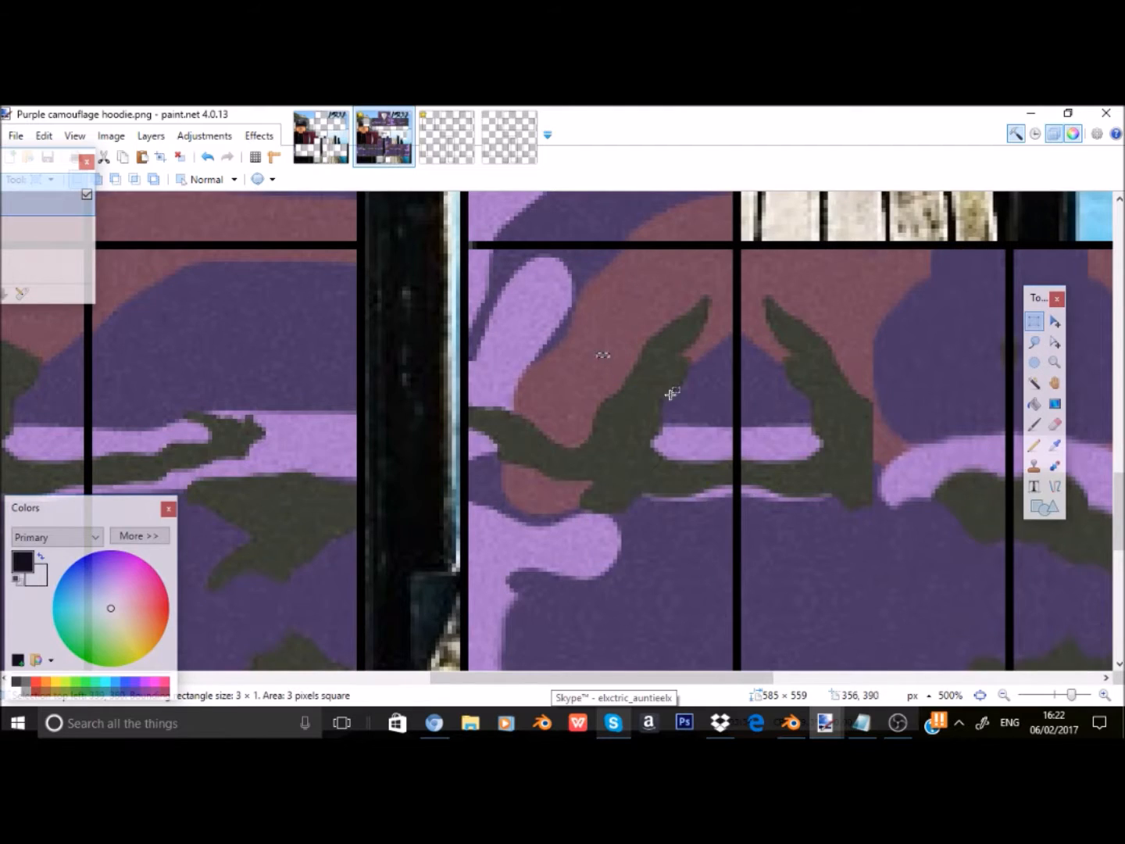
pyautogui.scroll(8, 688, 362)
pyautogui.scroll(3, 710, 329)
pyautogui.scroll(-6, 699, 386)
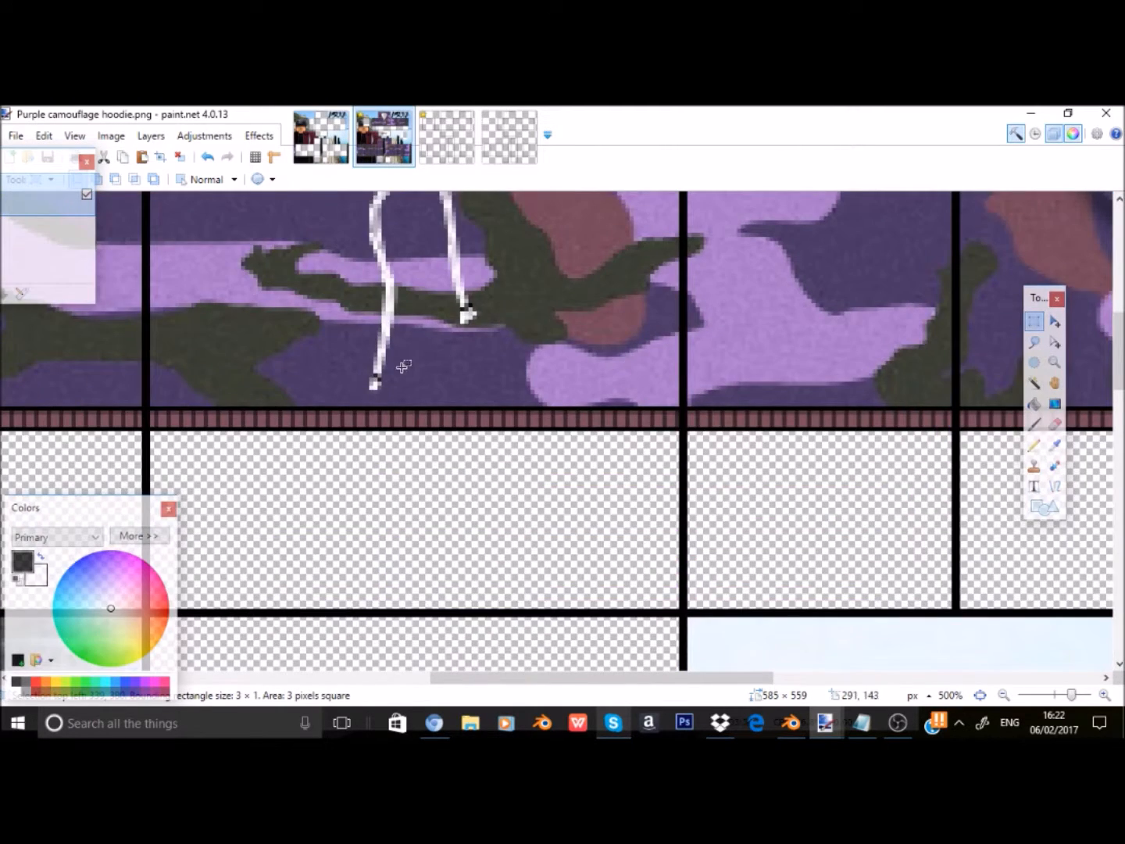
pyautogui.scroll(6, 537, 390)
pyautogui.moveTo(486, 470); pyautogui.dragTo(773, 600)
pyautogui.moveTo(720, 522); pyautogui.dragTo(717, 514)
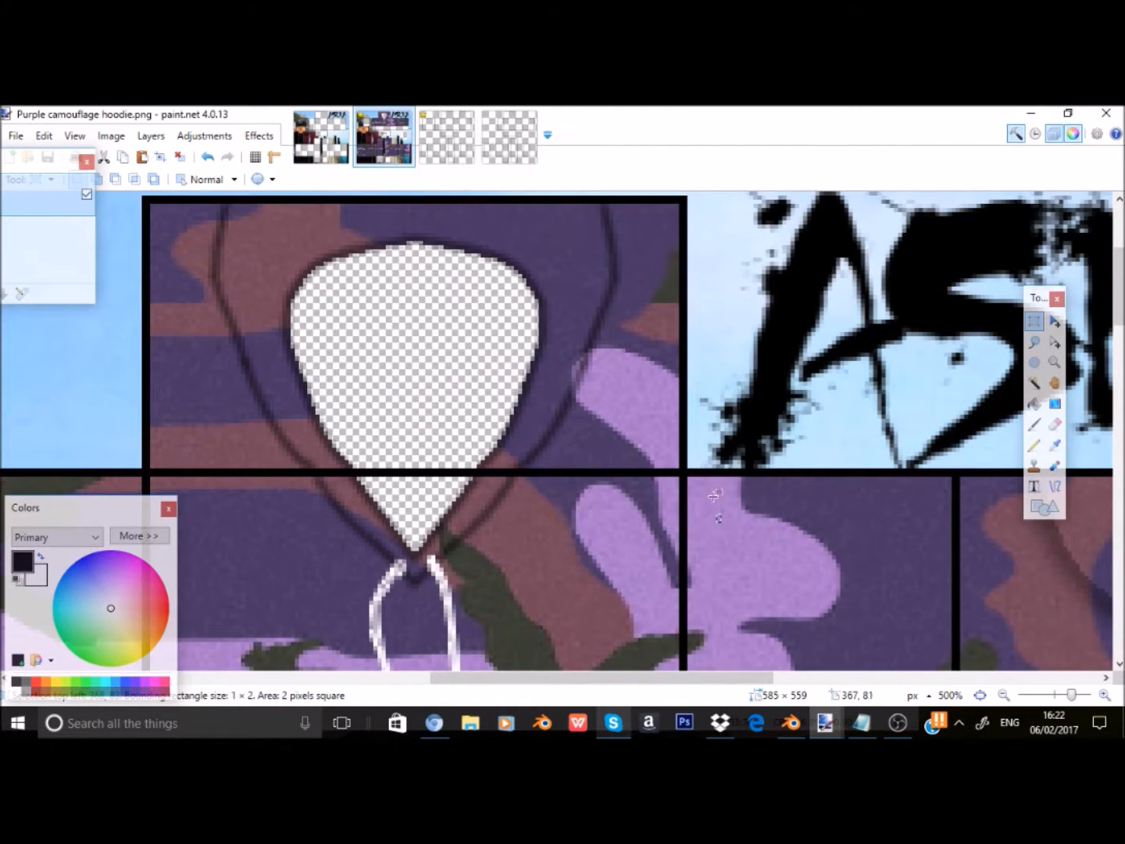
# Select the camouflage side panel between the torso front and the back panel, trimming the selection to 64 × 85 px.
pyautogui.scroll(-3, 673, 454)
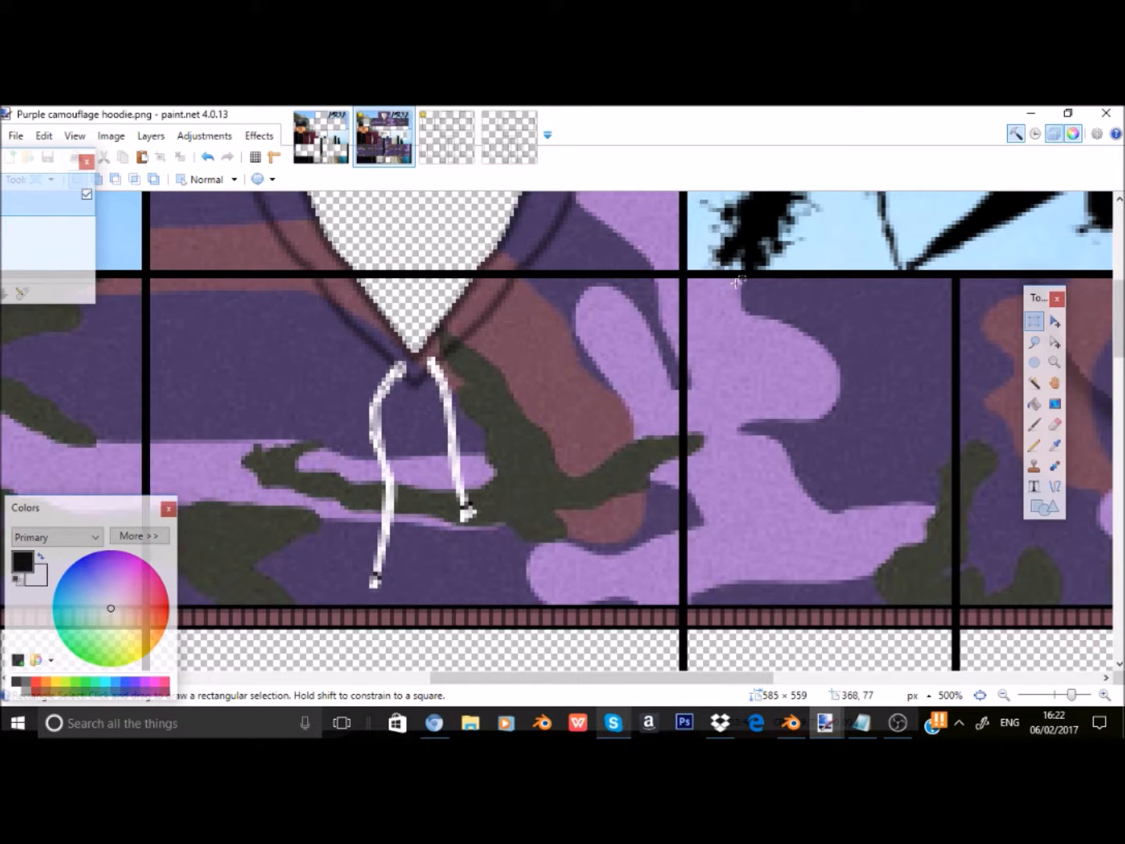
pyautogui.click(687, 277)
pyautogui.moveTo(687, 277)
pyautogui.mouseDown()
pyautogui.moveTo(842, 634)
pyautogui.moveTo(969, 627)
pyautogui.mouseUp()
pyautogui.click(1053, 340)
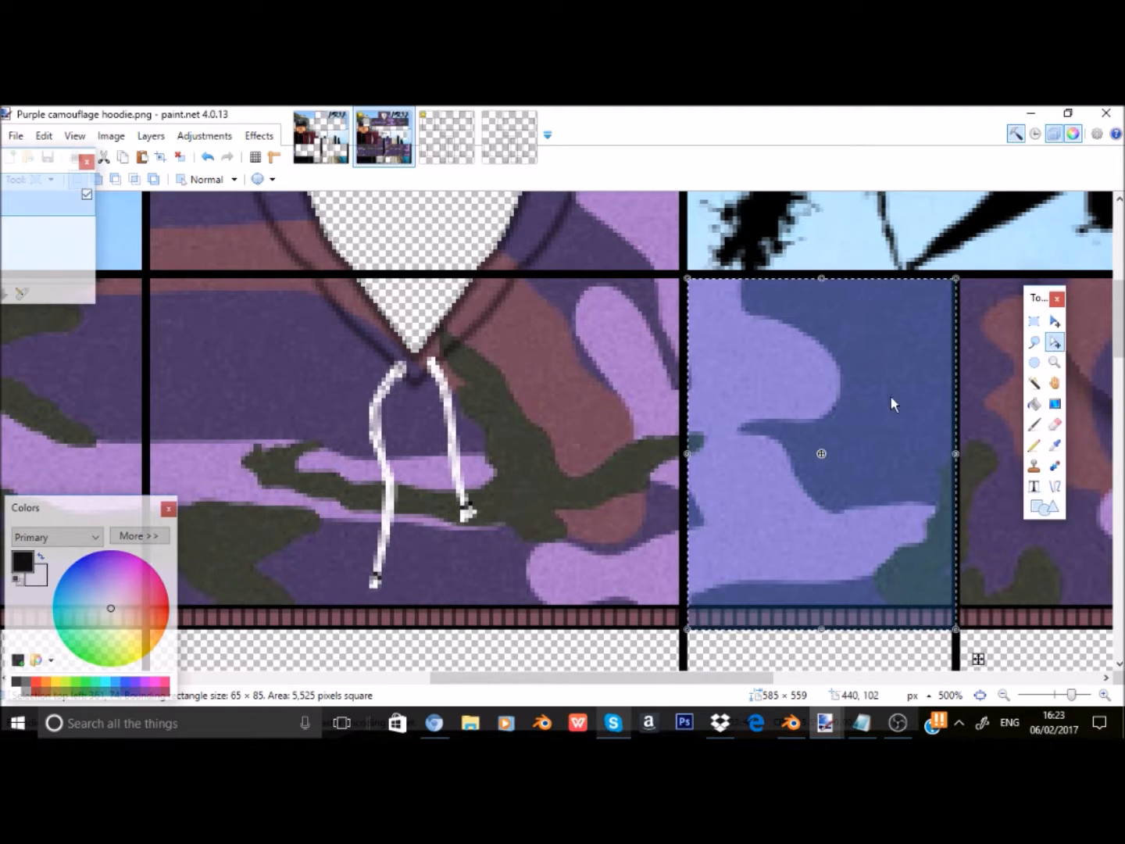
pyautogui.moveTo(953, 426); pyautogui.dragTo(949, 432)
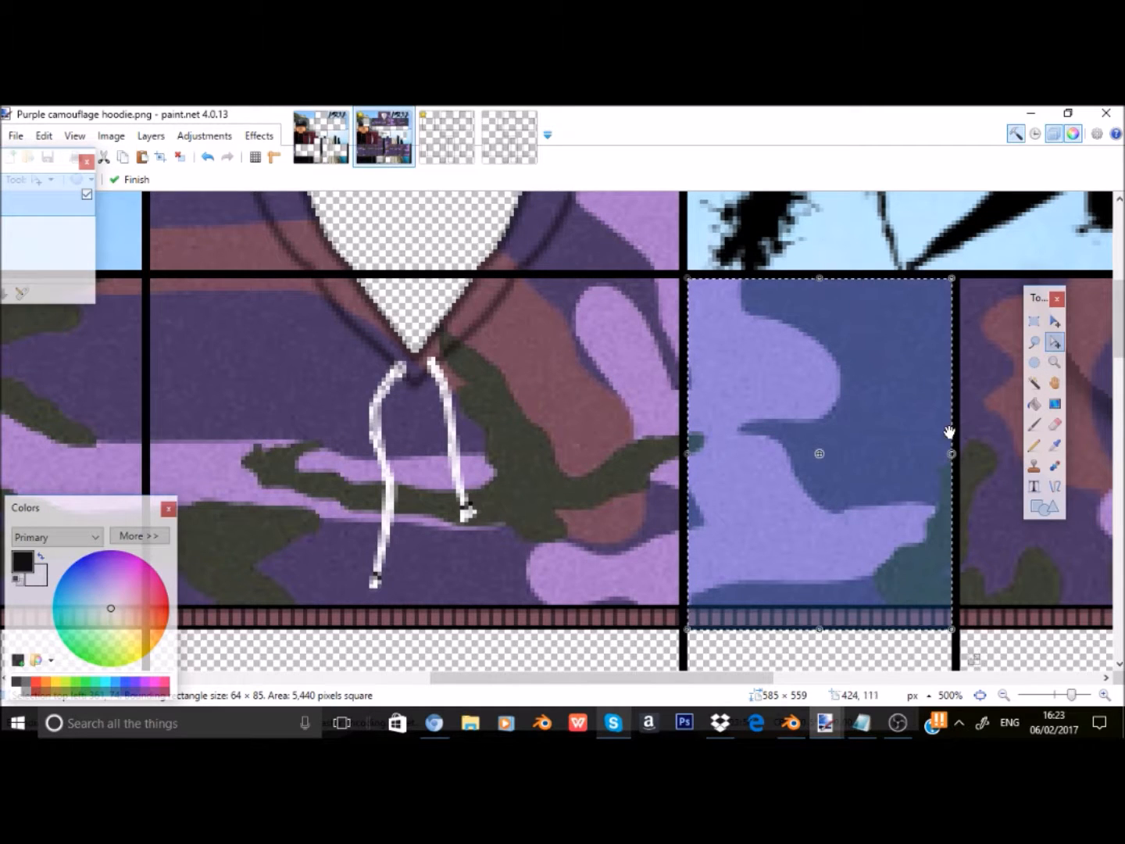
# Move the selected 64 × 85 px side-panel piece down onto the background beside the sleeve panels.
pyautogui.click(1053, 321)
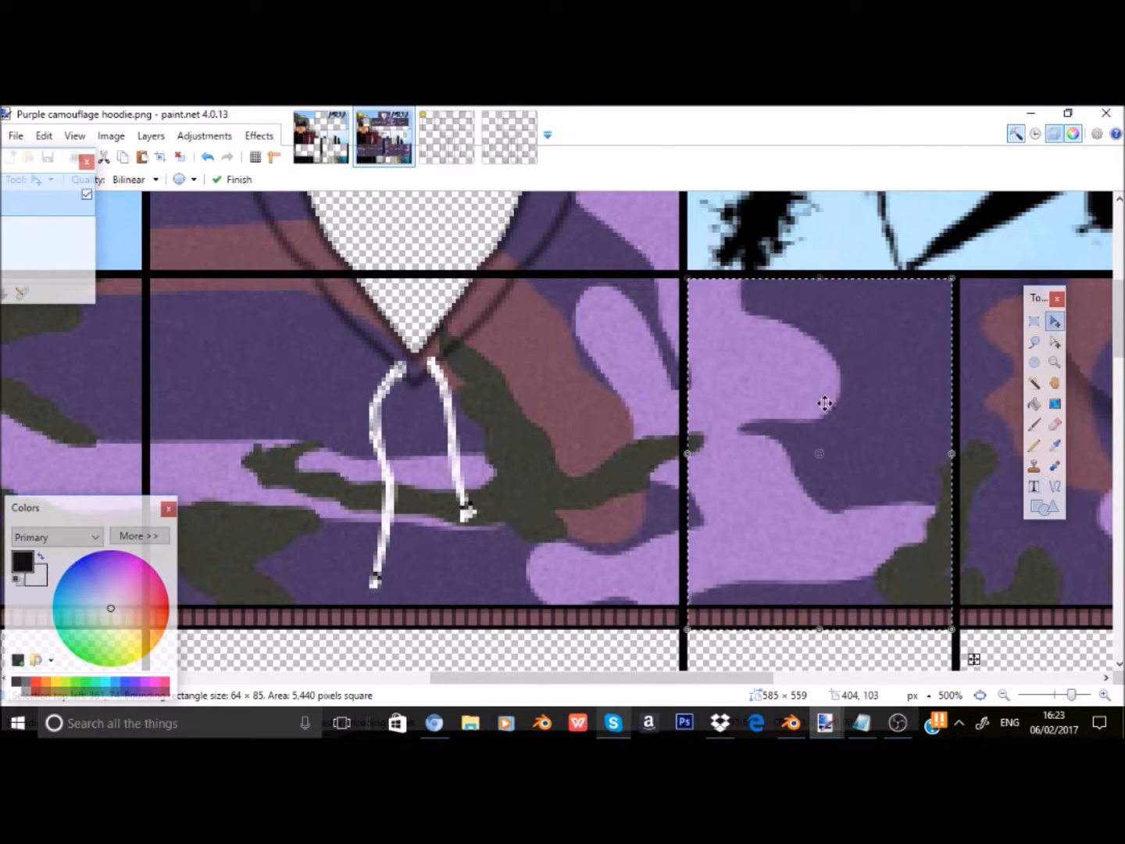
pyautogui.moveTo(827, 393); pyautogui.dragTo(771, 424)
pyautogui.scroll(-7, 742, 468)
pyautogui.moveTo(862, 411); pyautogui.dragTo(1001, 268)
# Compare the moved side-panel piece with the surrounding sleeve panels and delete it.
pyautogui.scroll(5, 897, 412)
pyautogui.scroll(5, 868, 380)
pyautogui.scroll(-5, 871, 463)
pyautogui.scroll(5, 750, 441)
pyautogui.scroll(5, 860, 453)
pyautogui.scroll(-5, 861, 430)
pyautogui.scroll(5, 852, 359)
pyautogui.scroll(-5, 936, 371)
pyautogui.scroll(5, 860, 312)
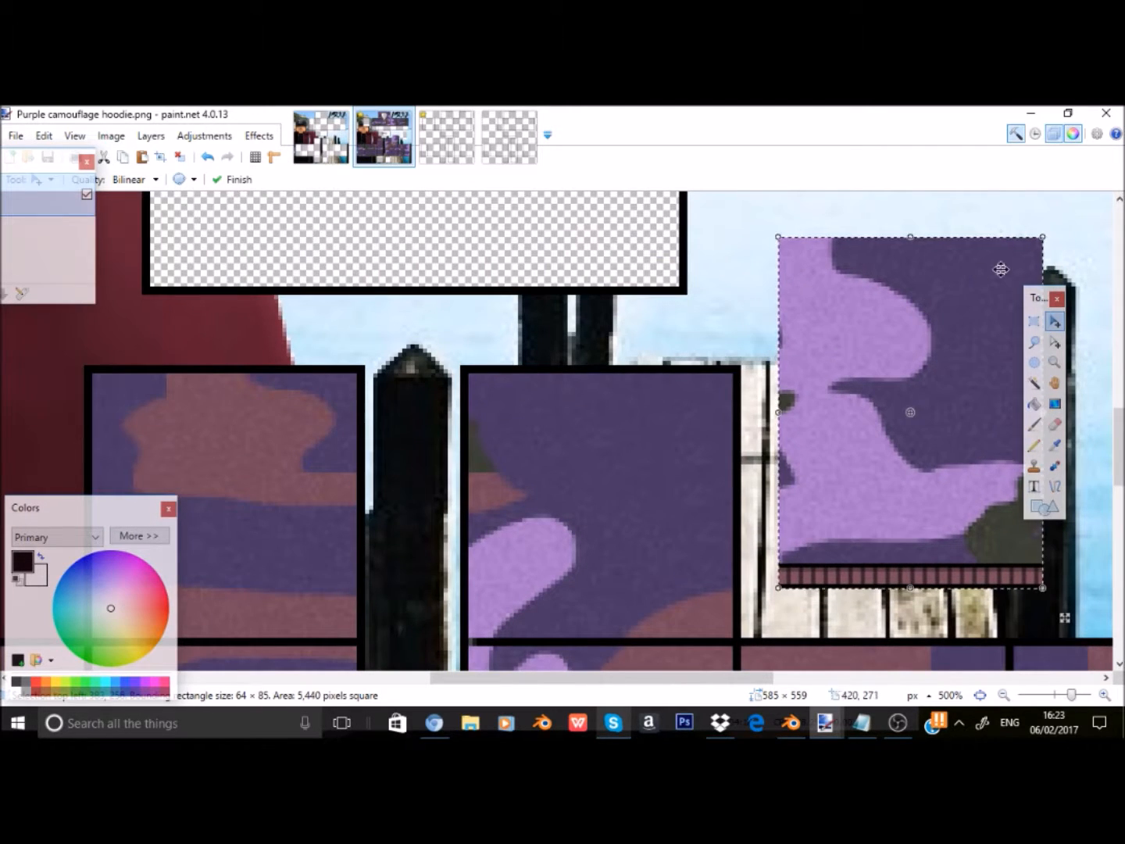
pyautogui.press('Delete')
# Shift the whole template layer around to compare the adjoining edges of the sleeve panels.
pyautogui.scroll(-5, 716, 465)
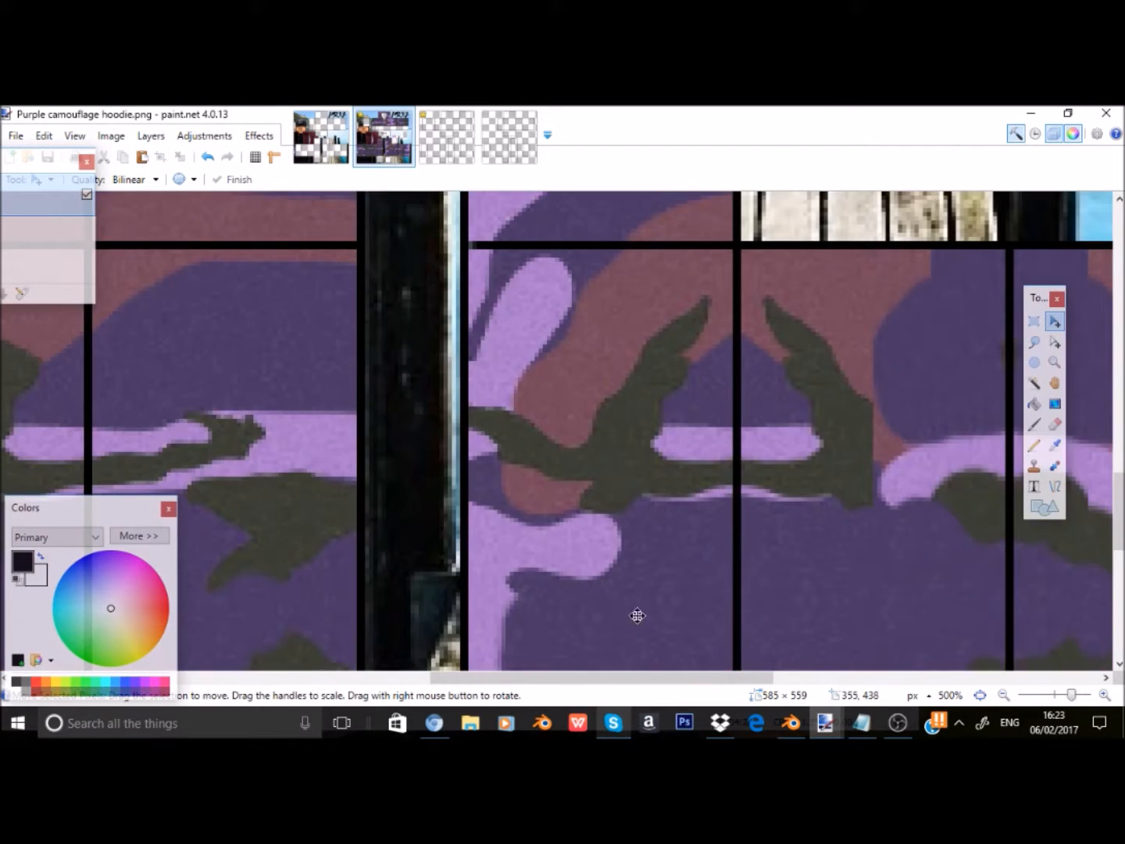
pyautogui.moveTo(629, 666); pyautogui.dragTo(768, 534)
pyautogui.moveTo(651, 677); pyautogui.dragTo(783, 617)
pyautogui.moveTo(826, 508); pyautogui.dragTo(774, 515)
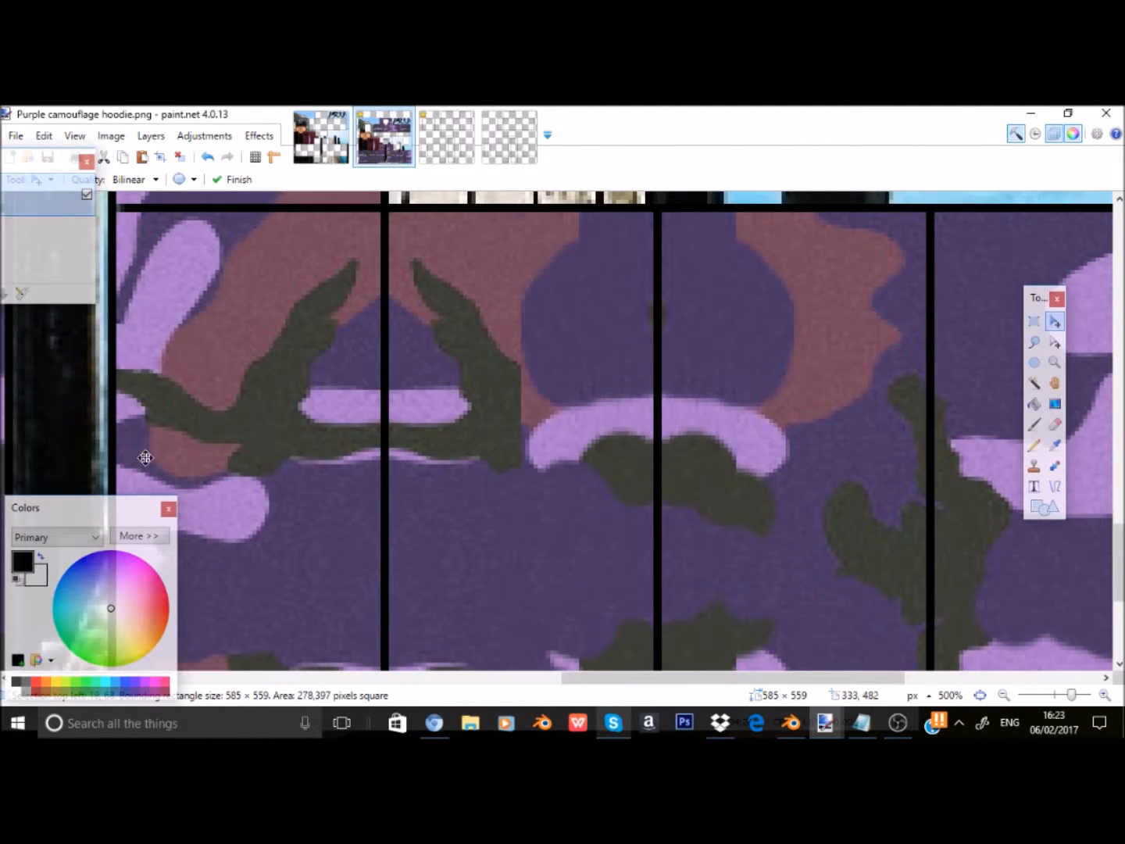
pyautogui.moveTo(290, 431); pyautogui.dragTo(442, 492)
pyautogui.moveTo(397, 733); pyautogui.dragTo(499, 469)
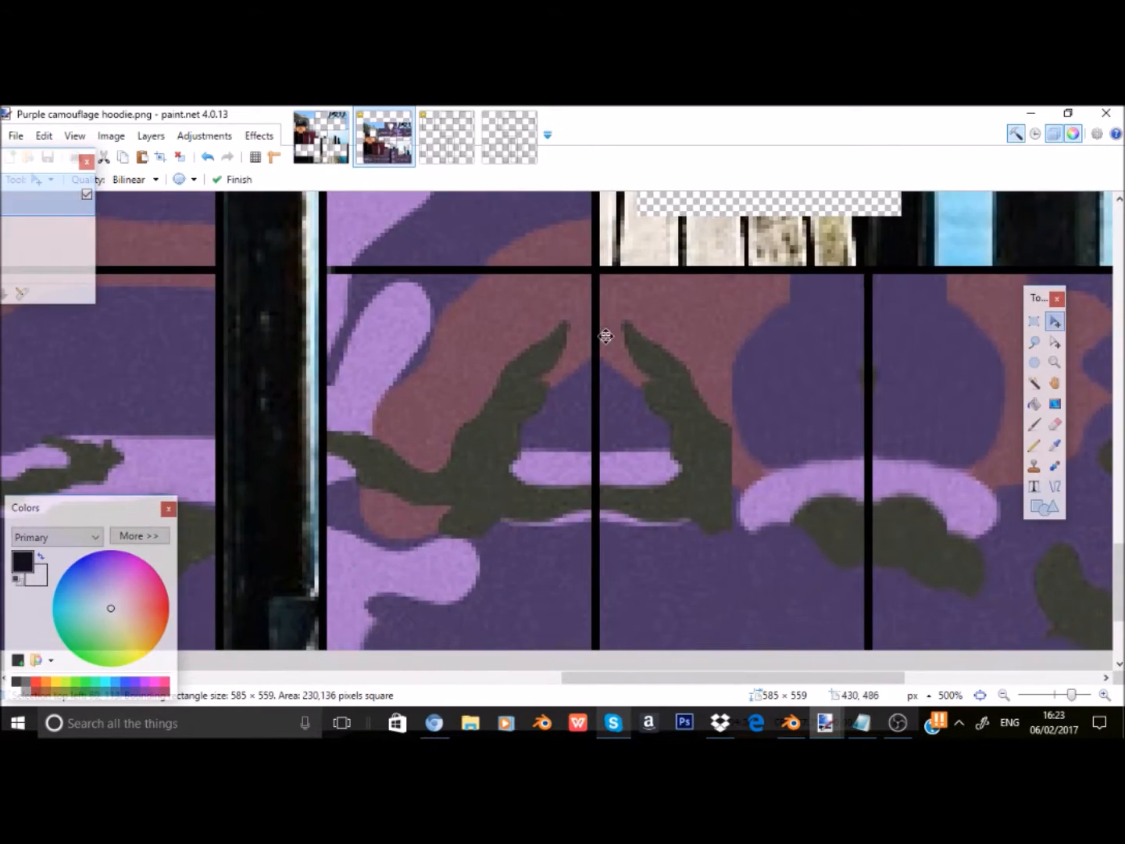
pyautogui.scroll(6, 605, 337)
pyautogui.scroll(-10, 768, 391)
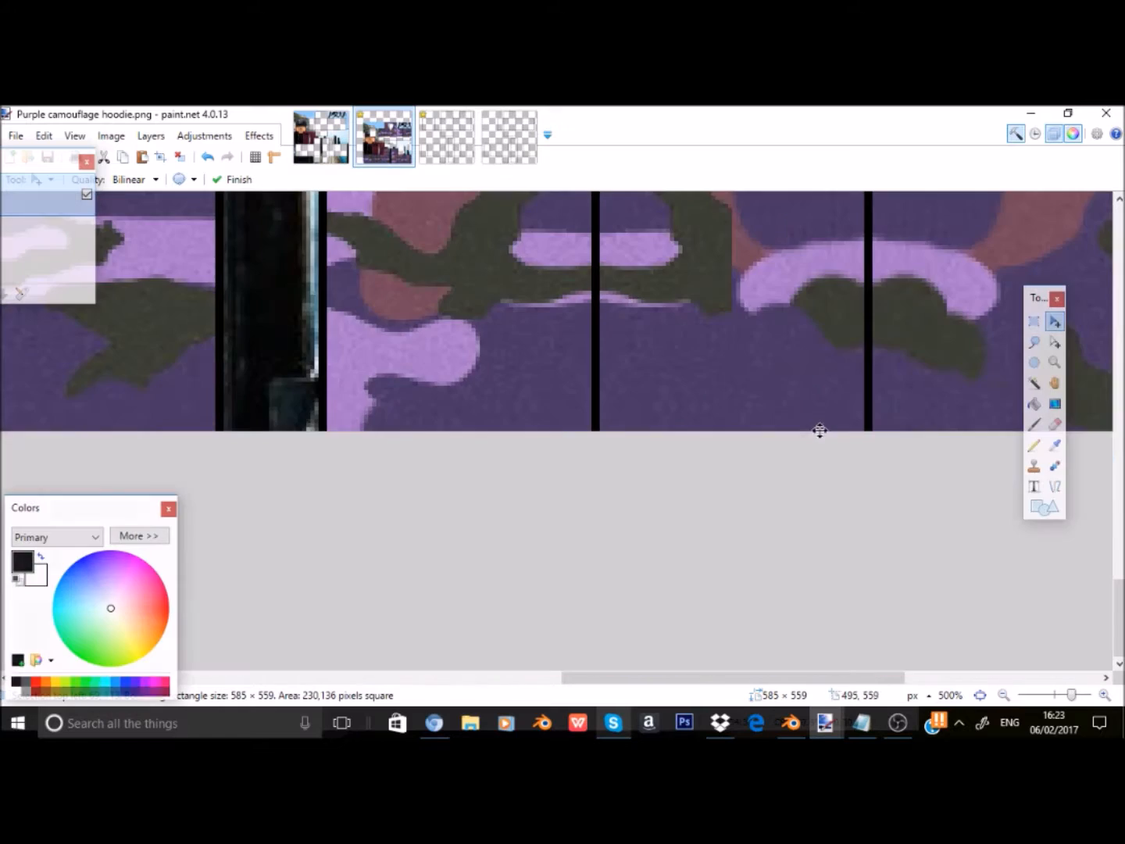
pyautogui.scroll(3, 714, 438)
pyautogui.scroll(-6, 676, 460)
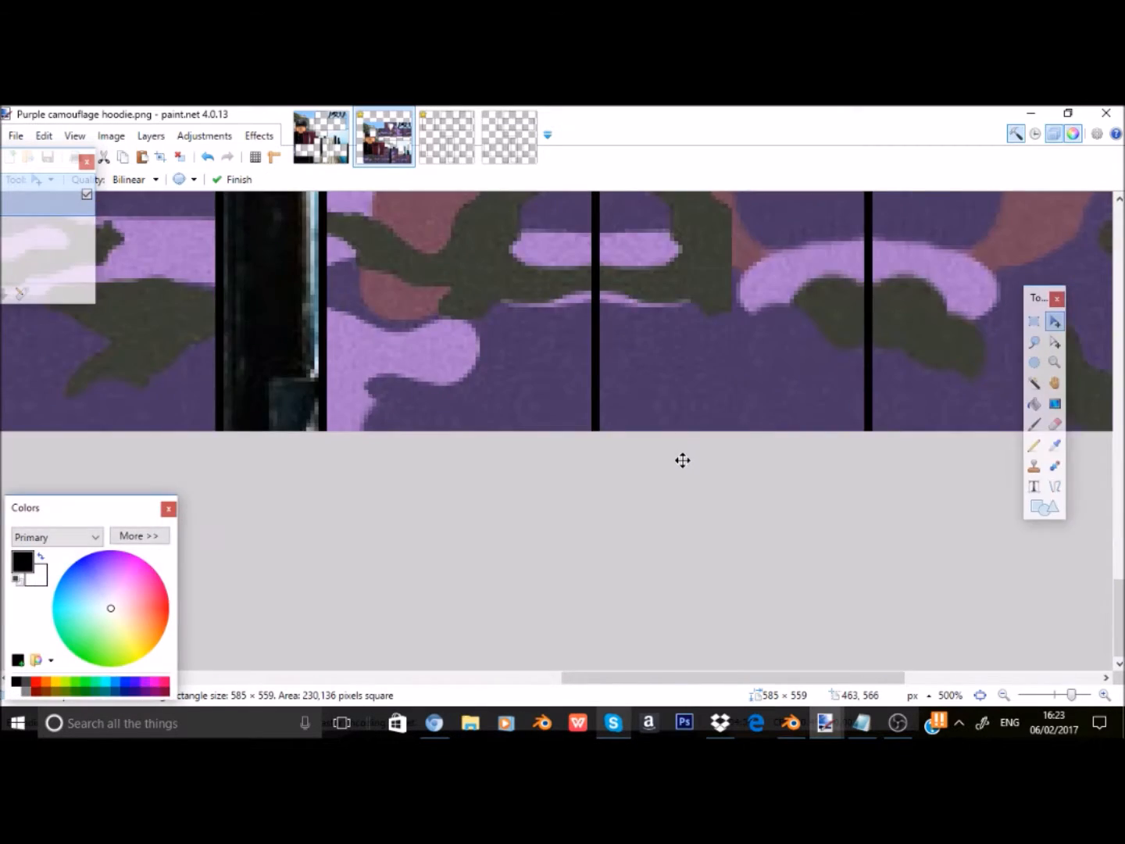
pyautogui.scroll(4, 691, 454)
pyautogui.moveTo(701, 448); pyautogui.dragTo(668, 420)
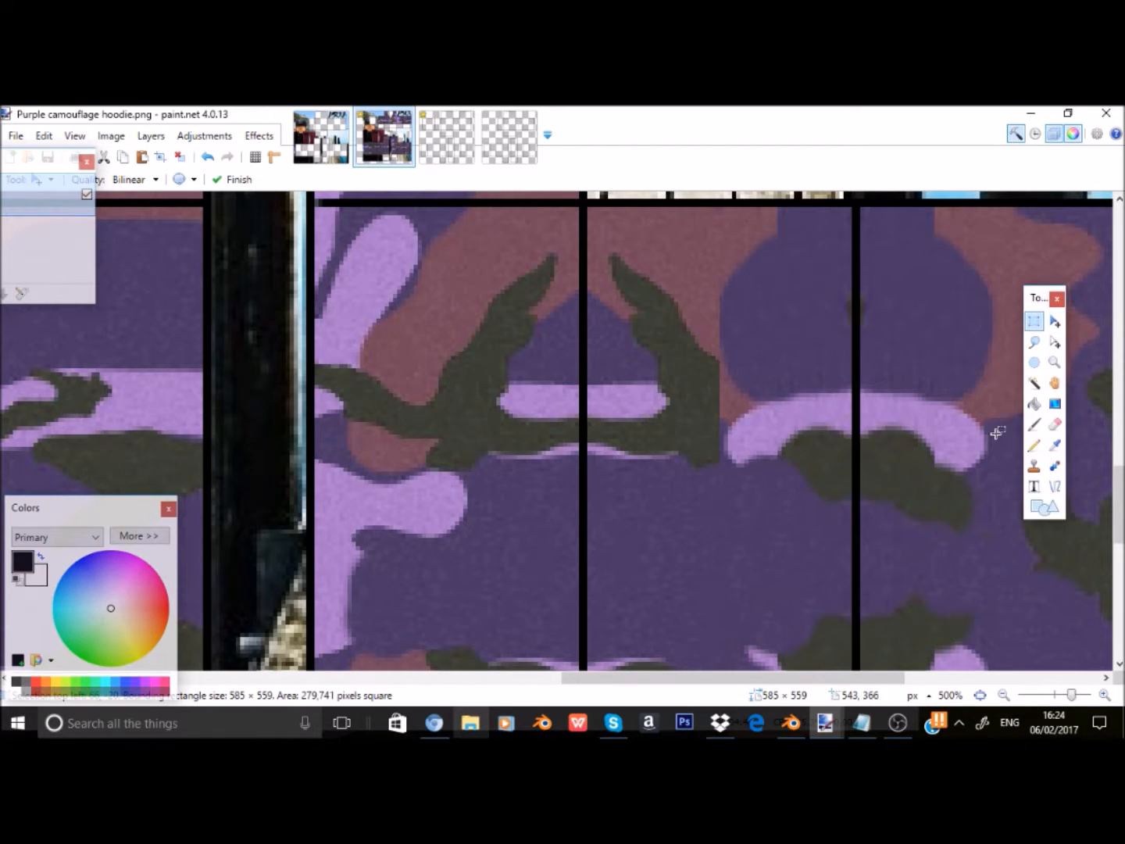
# Try rectangular selections across the sleeve panel seams, including a 79 × 39 px area over the middle seam.
pyautogui.press('s')
pyautogui.moveTo(998, 559); pyautogui.dragTo(293, 320)
pyautogui.moveTo(481, 333); pyautogui.dragTo(672, 395)
pyautogui.click(540, 543)
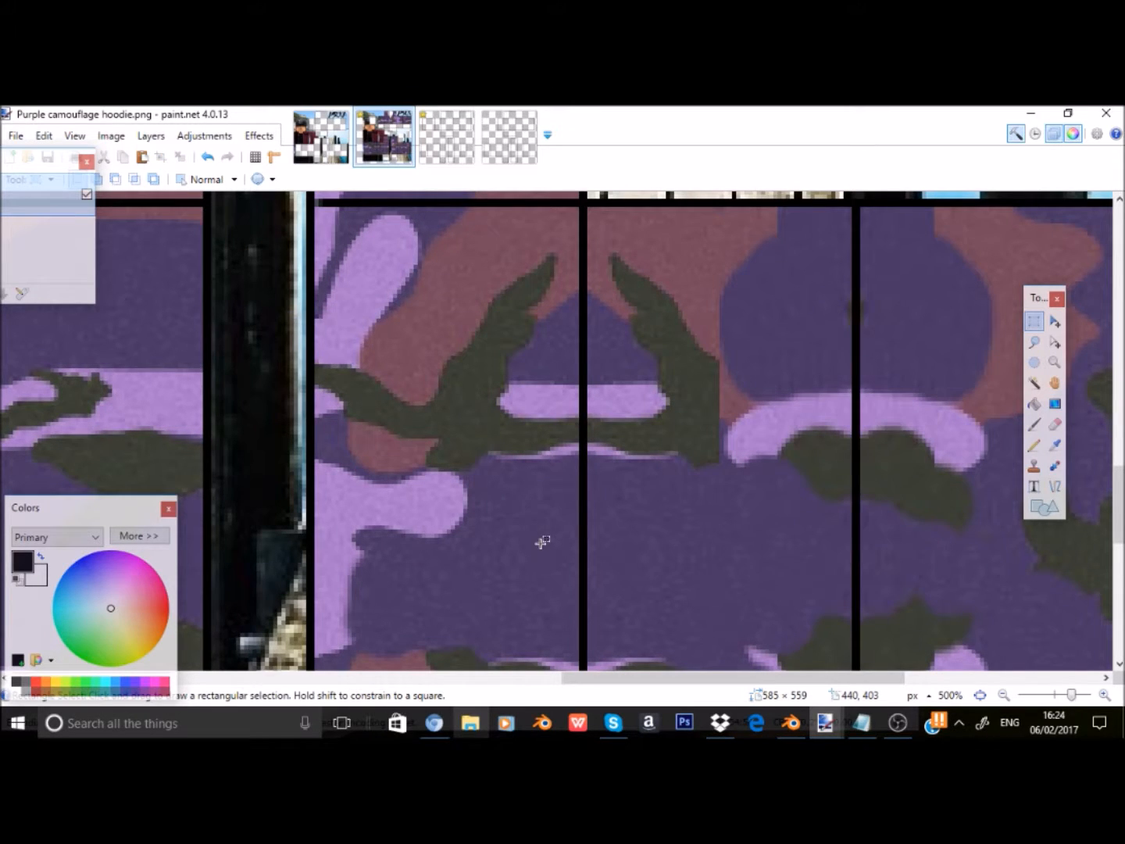
pyautogui.moveTo(650, 677); pyautogui.dragTo(668, 585)
# Undo the rectangular selections and all moves of the template layer.
pyautogui.click(208, 157)
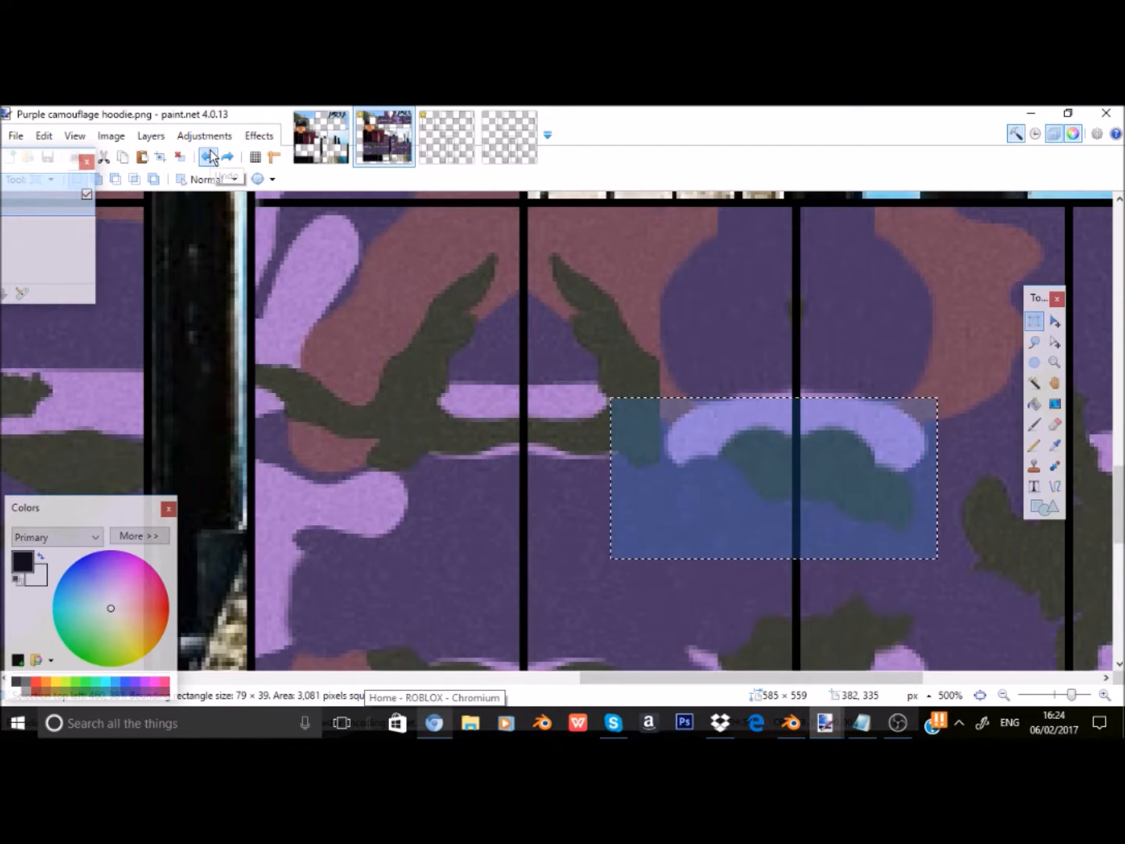
pyautogui.click(210, 156)
pyautogui.click(209, 157)
pyautogui.click(209, 156)
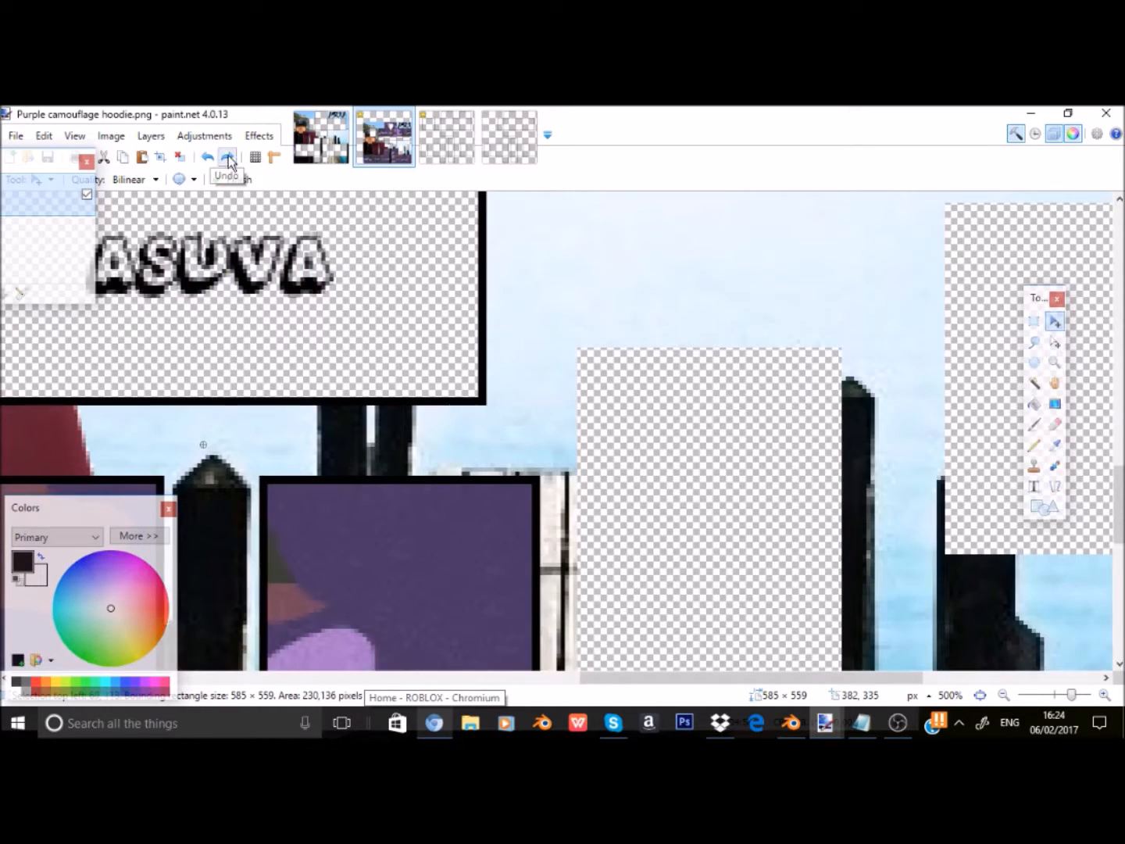
pyautogui.scroll(-5, 364, 343)
pyautogui.scroll(5, 401, 425)
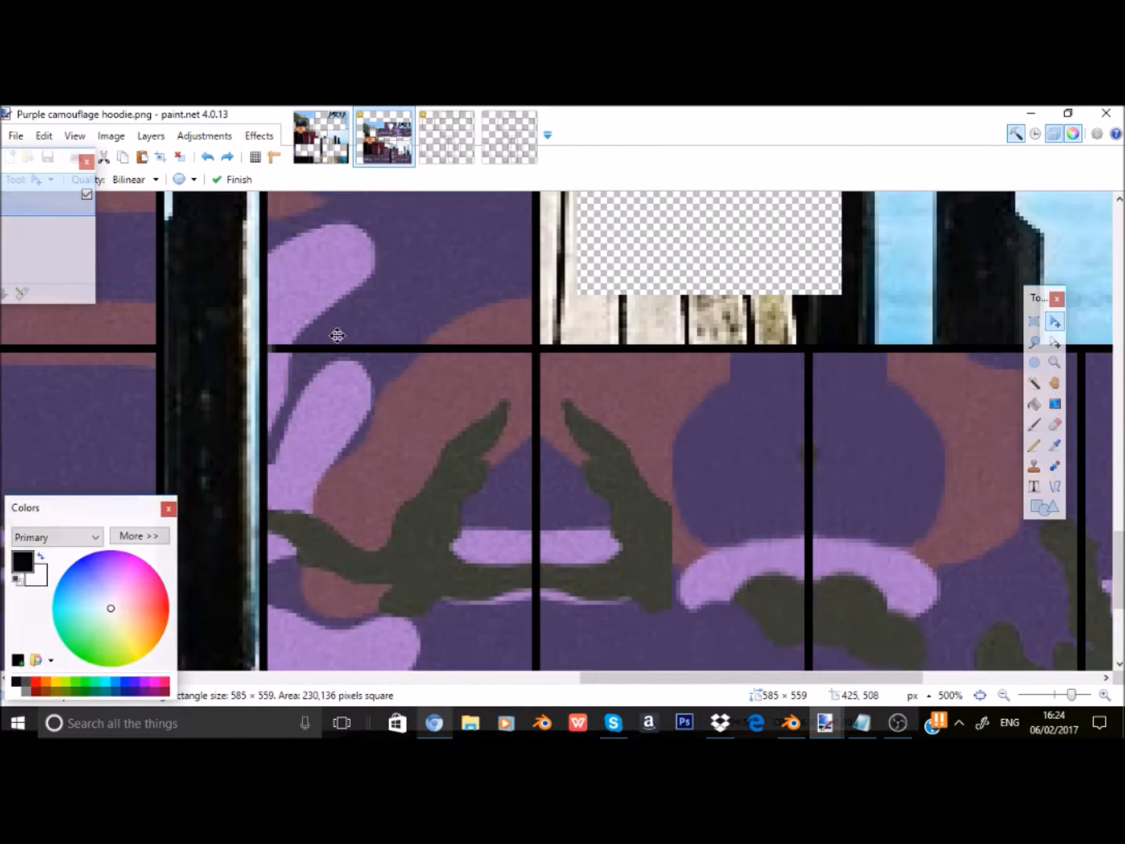
pyautogui.click(209, 159)
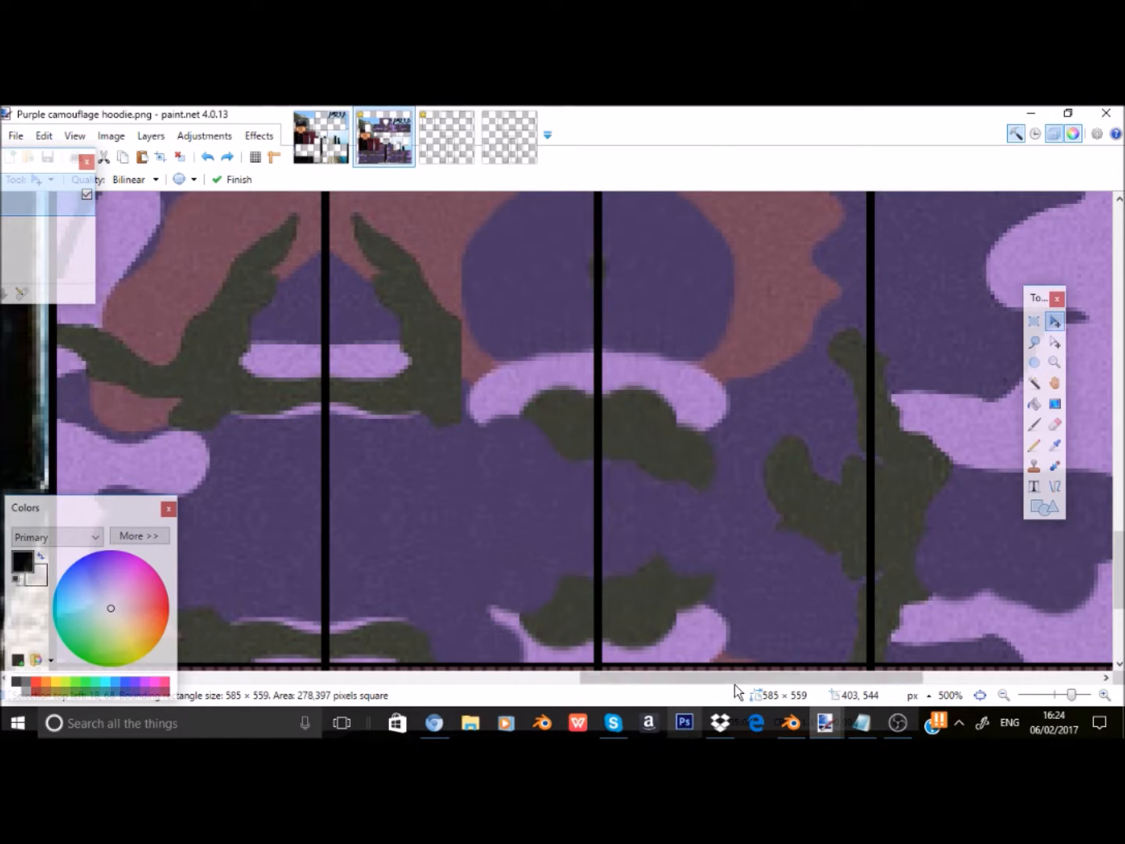
pyautogui.hscroll(5, 705, 462)
pyautogui.scroll(10, 688, 437)
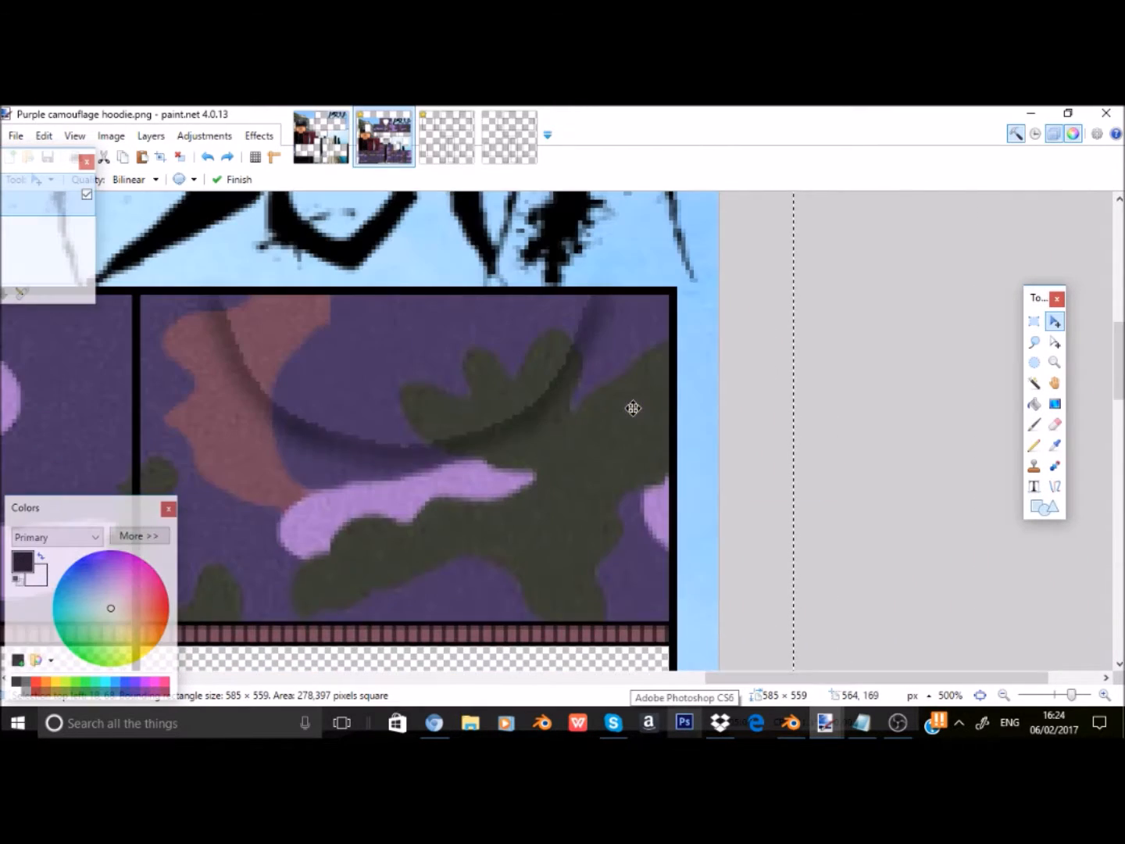
pyautogui.scroll(-10, 617, 390)
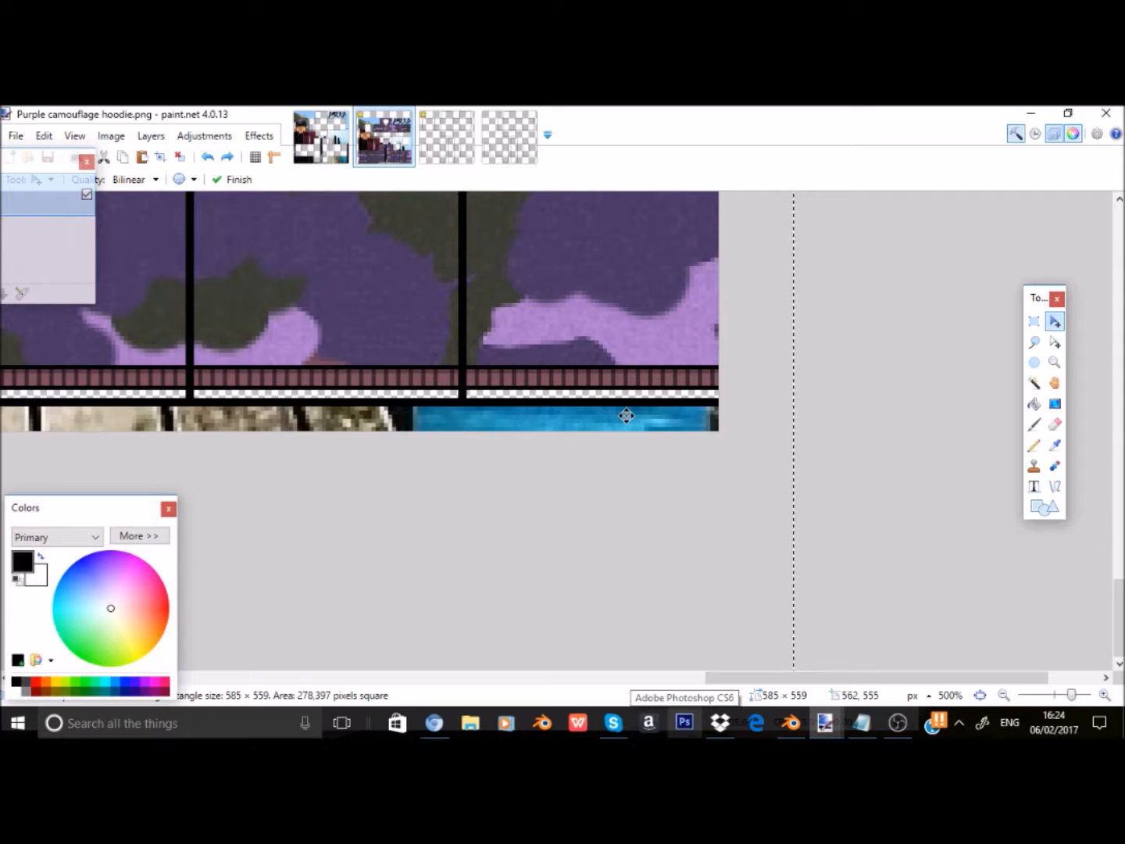
pyautogui.click(208, 157)
pyautogui.click(208, 157)
# Compare the pattern at the back panel's outer edge with the last sleeve panel.
pyautogui.scroll(10, 757, 595)
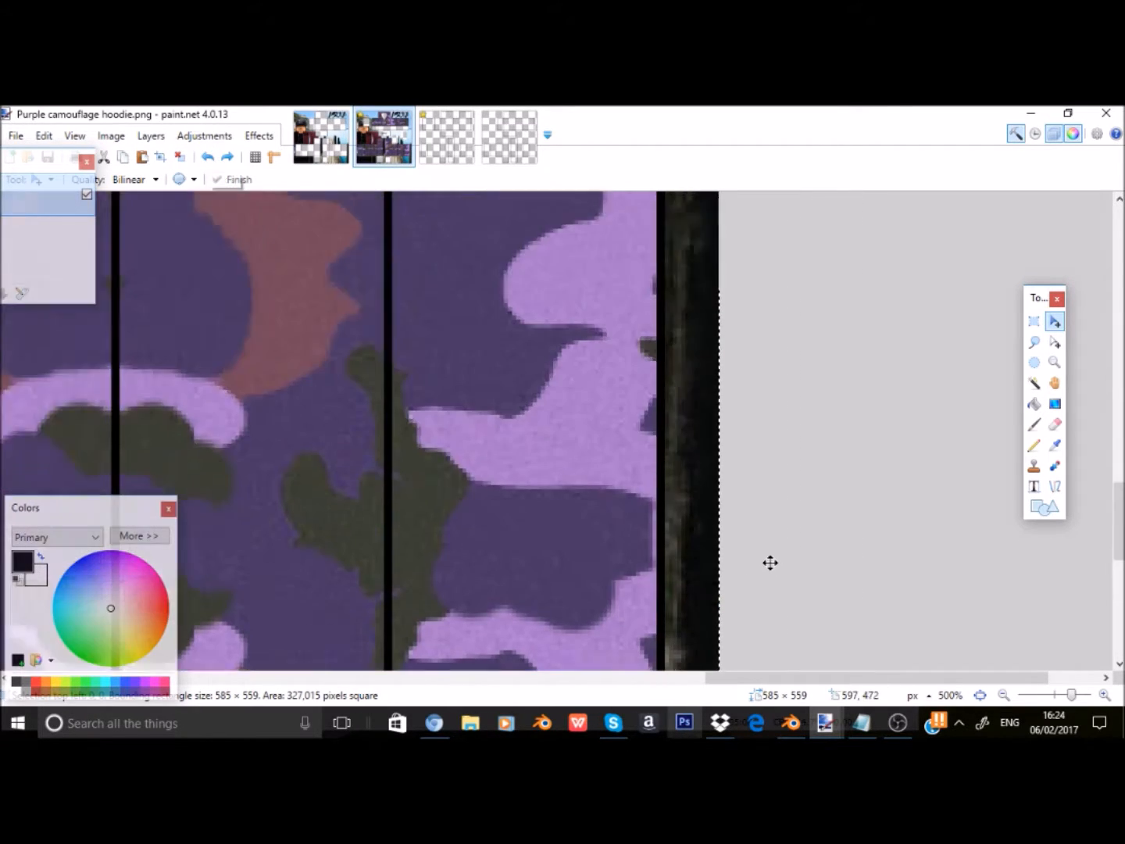
pyautogui.scroll(7, 726, 526)
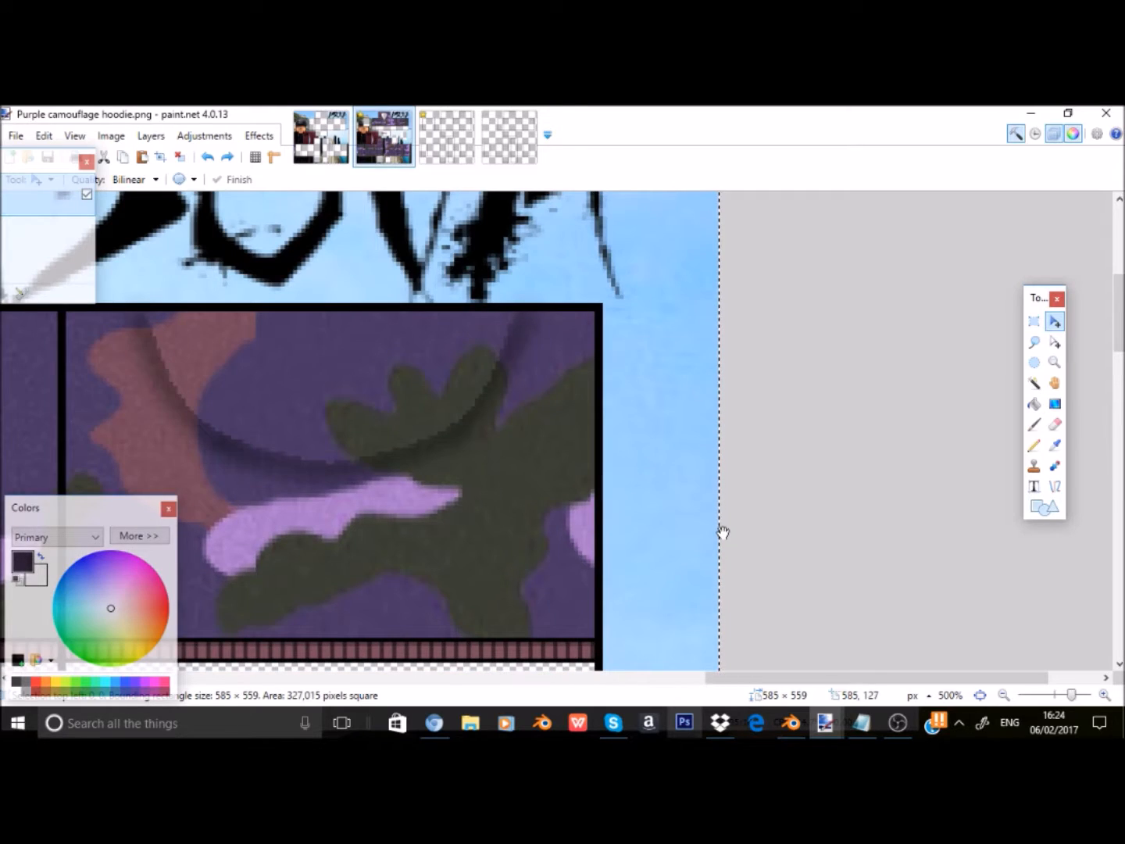
pyautogui.scroll(-17, 722, 531)
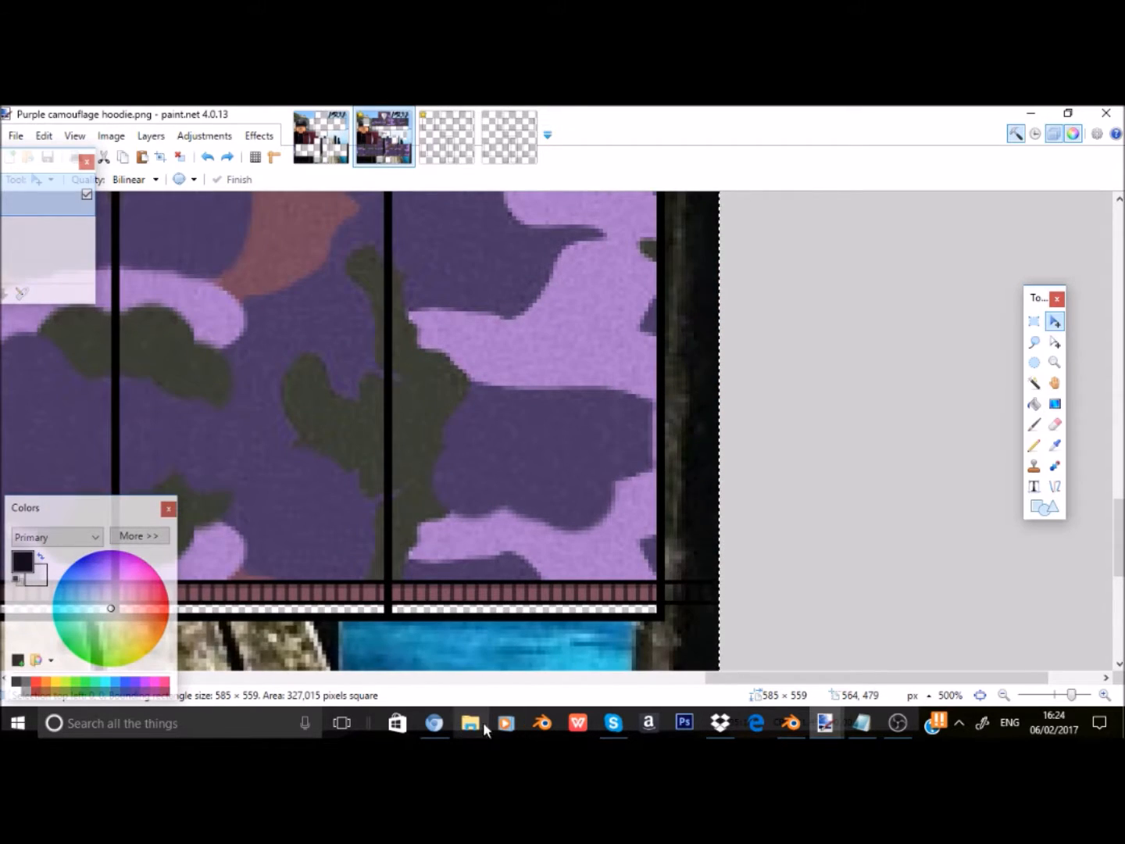
# Switch to the Chromium browser and open the Avatar page on the Roblox site.
pyautogui.click(435, 725)
pyautogui.scroll(-1, 249, 278)
pyautogui.scroll(1, 250, 278)
pyautogui.click(18, 191)
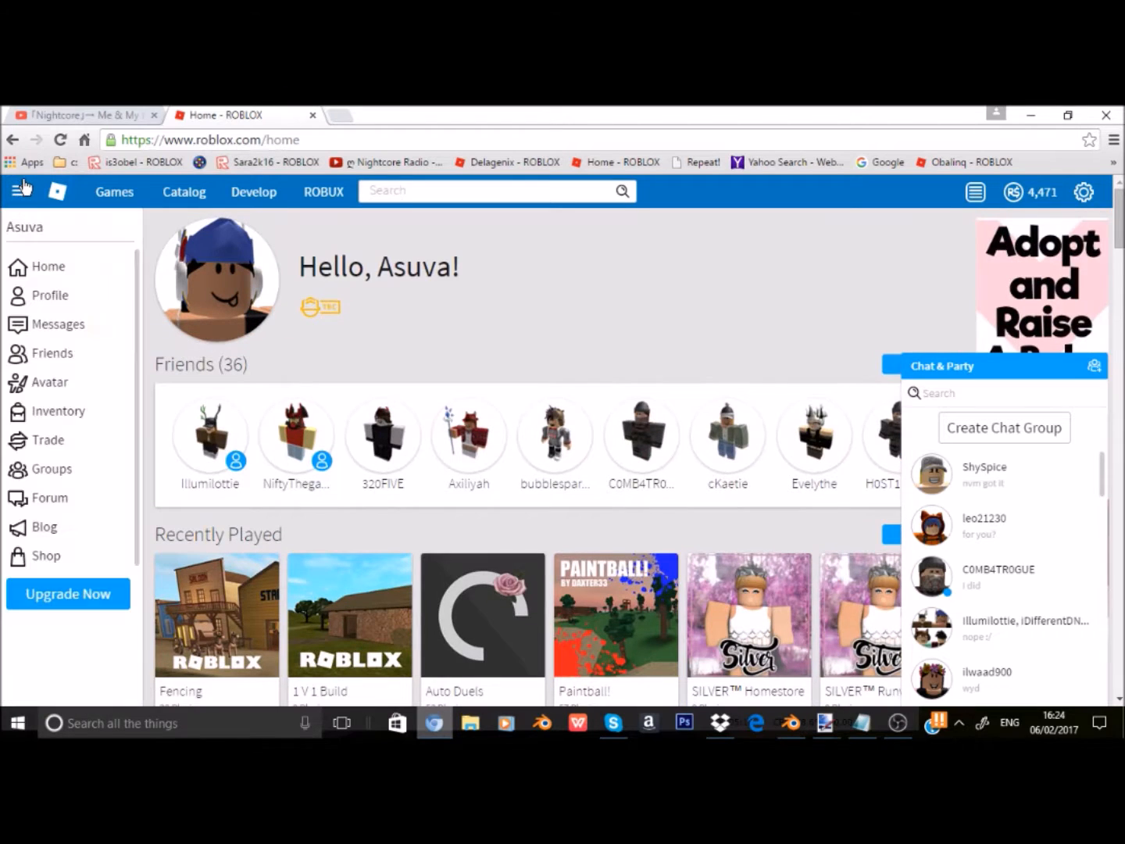
pyautogui.click(73, 382)
pyautogui.scroll(-9, 490, 658)
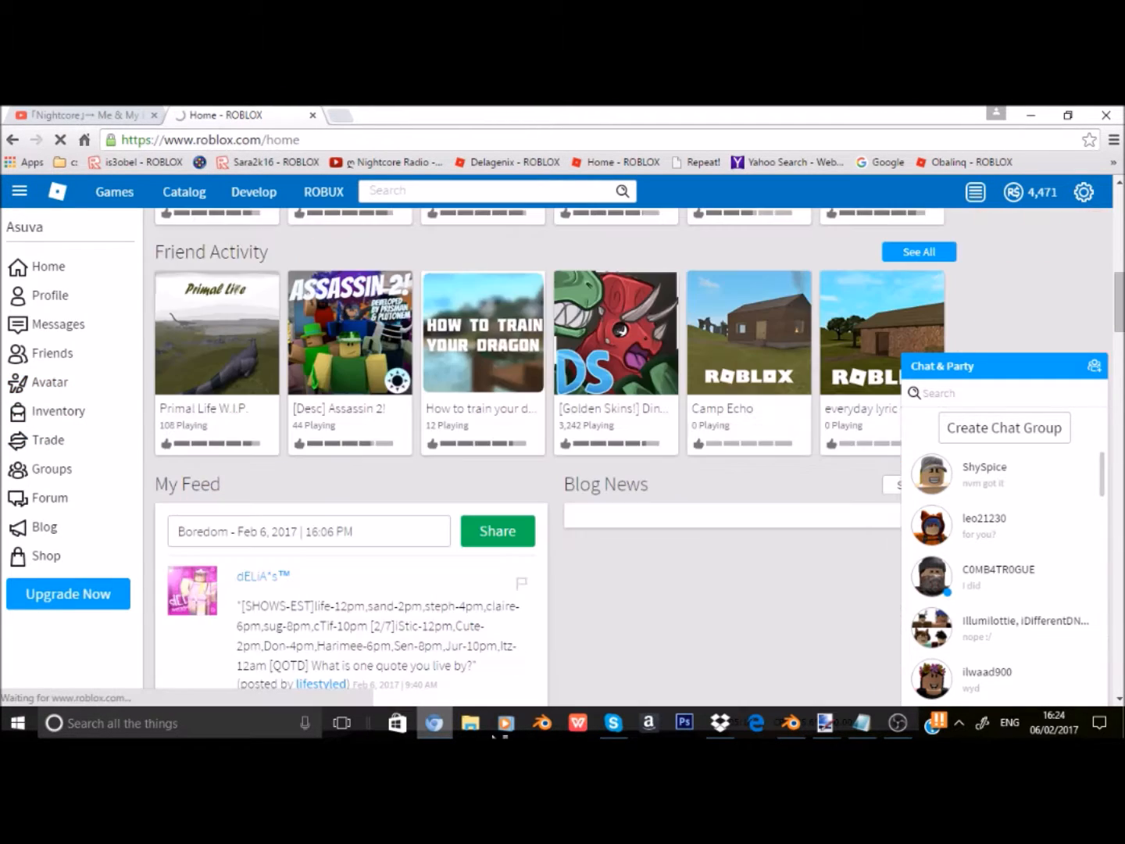
pyautogui.scroll(2, 427, 641)
pyautogui.scroll(6, 422, 609)
pyautogui.rightClick(437, 512)
pyautogui.click(527, 388)
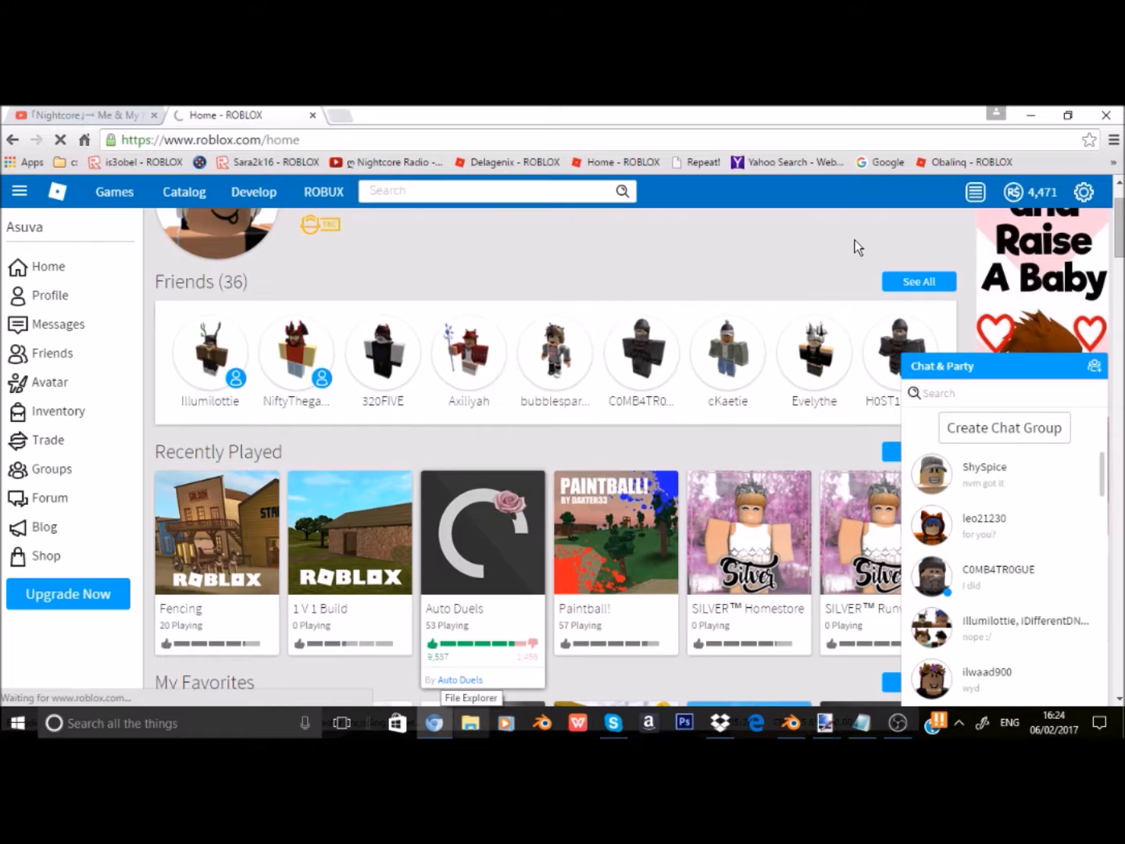
# Return to paint.net and examine the lower edges of the back panel and the sleeve panels.
pyautogui.hotkey('alt', 'Tab')
pyautogui.scroll(10, 610, 331)
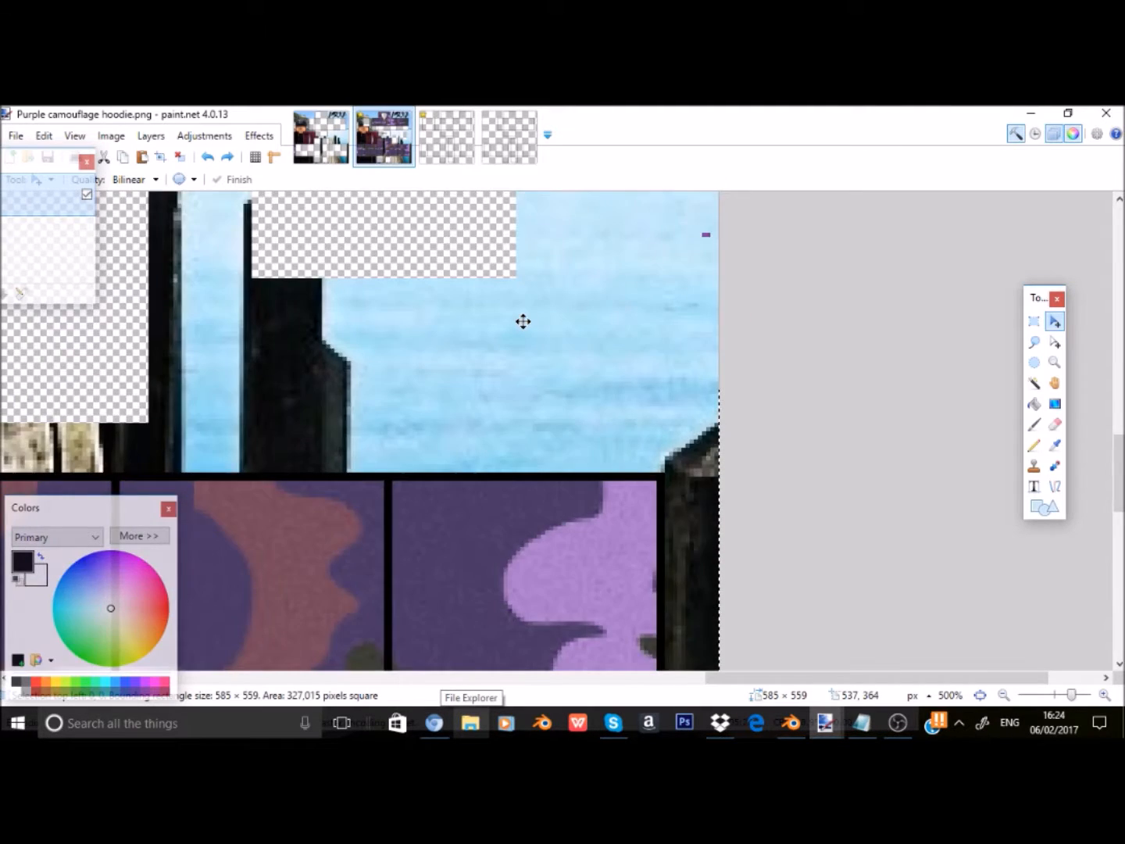
pyautogui.scroll(5, 516, 373)
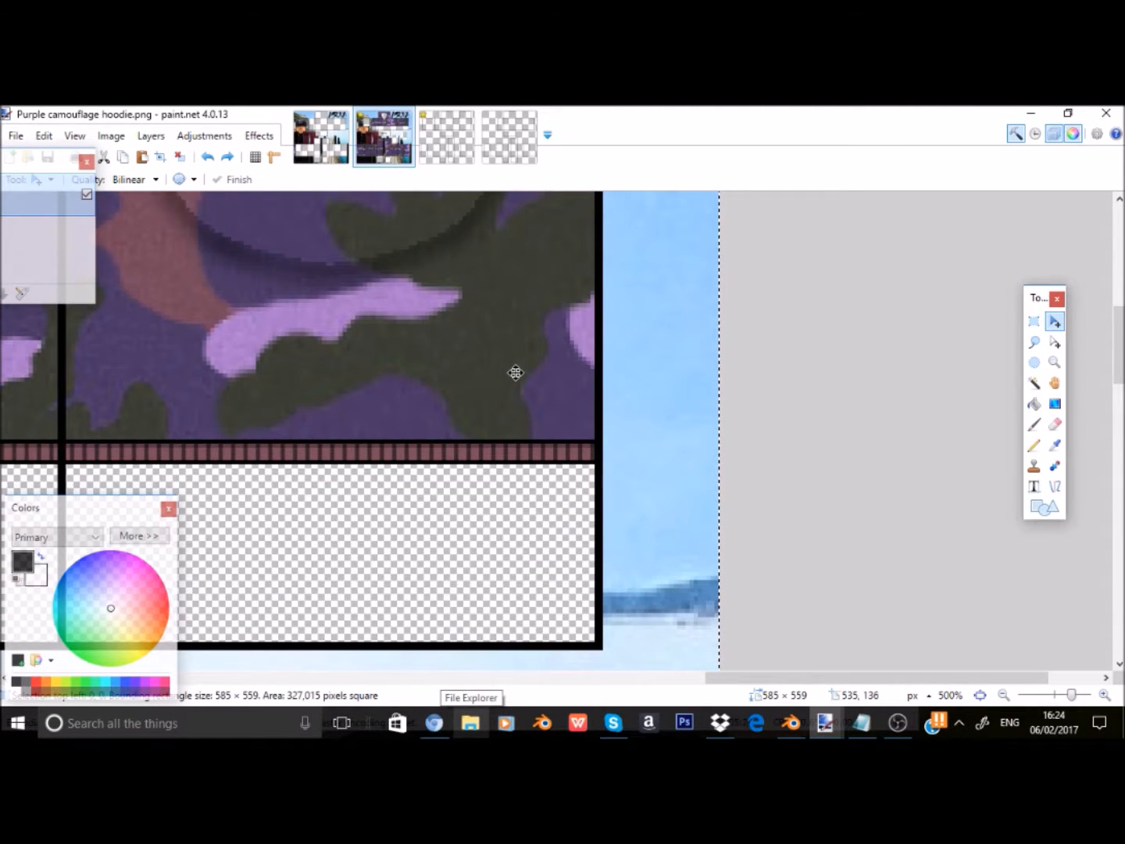
pyautogui.scroll(-8, 672, 543)
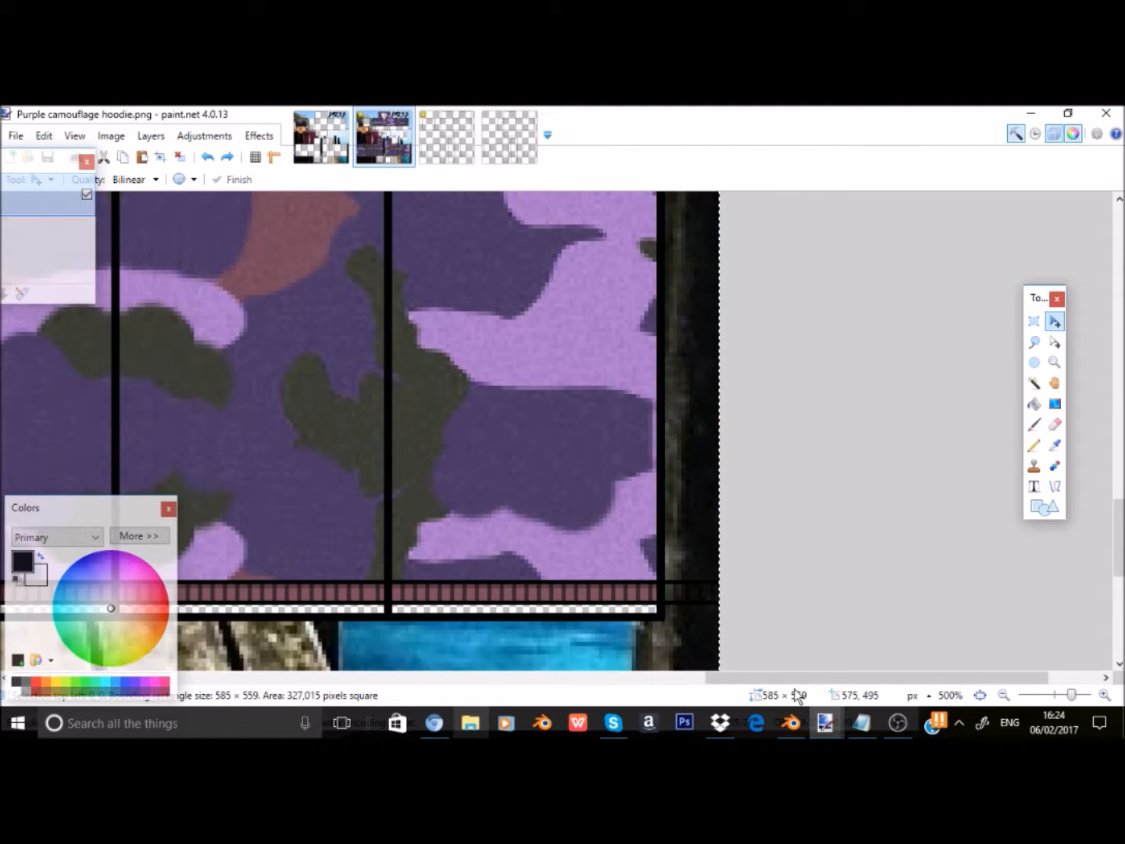
# Switch to the browser, open the Purple camouflage hoodie's item page from the wardrobe and show its preview in 3D.
pyautogui.hotkey('alt', 'Tab')
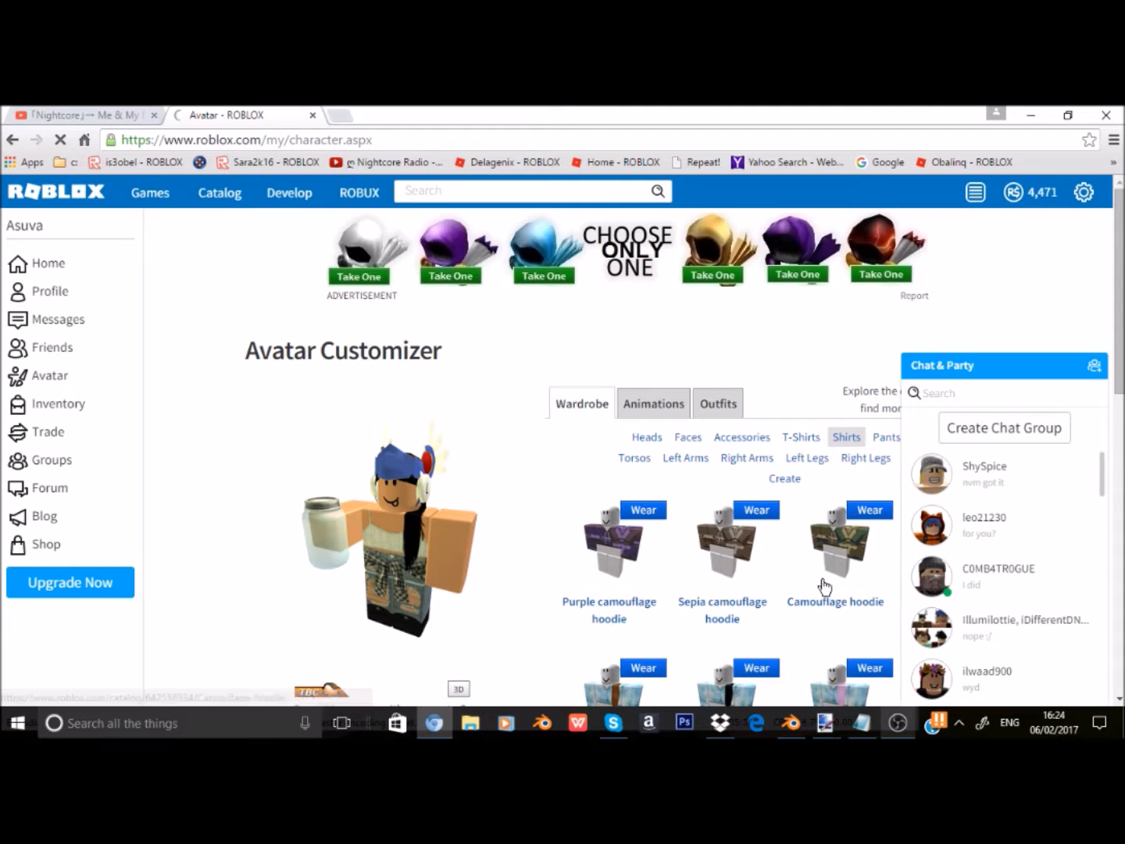
pyautogui.scroll(-3, 606, 621)
pyautogui.click(613, 356)
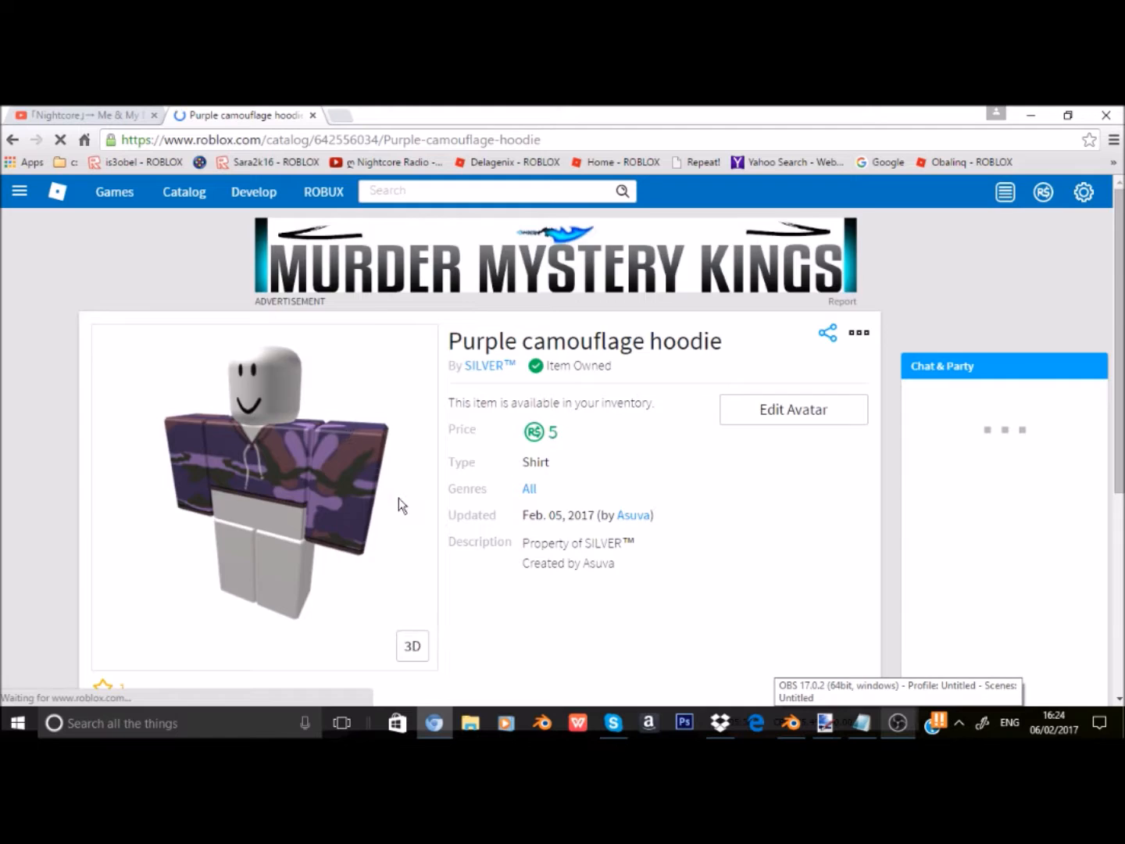
pyautogui.scroll(-3, 411, 540)
pyautogui.scroll(1, 414, 472)
pyautogui.click(412, 481)
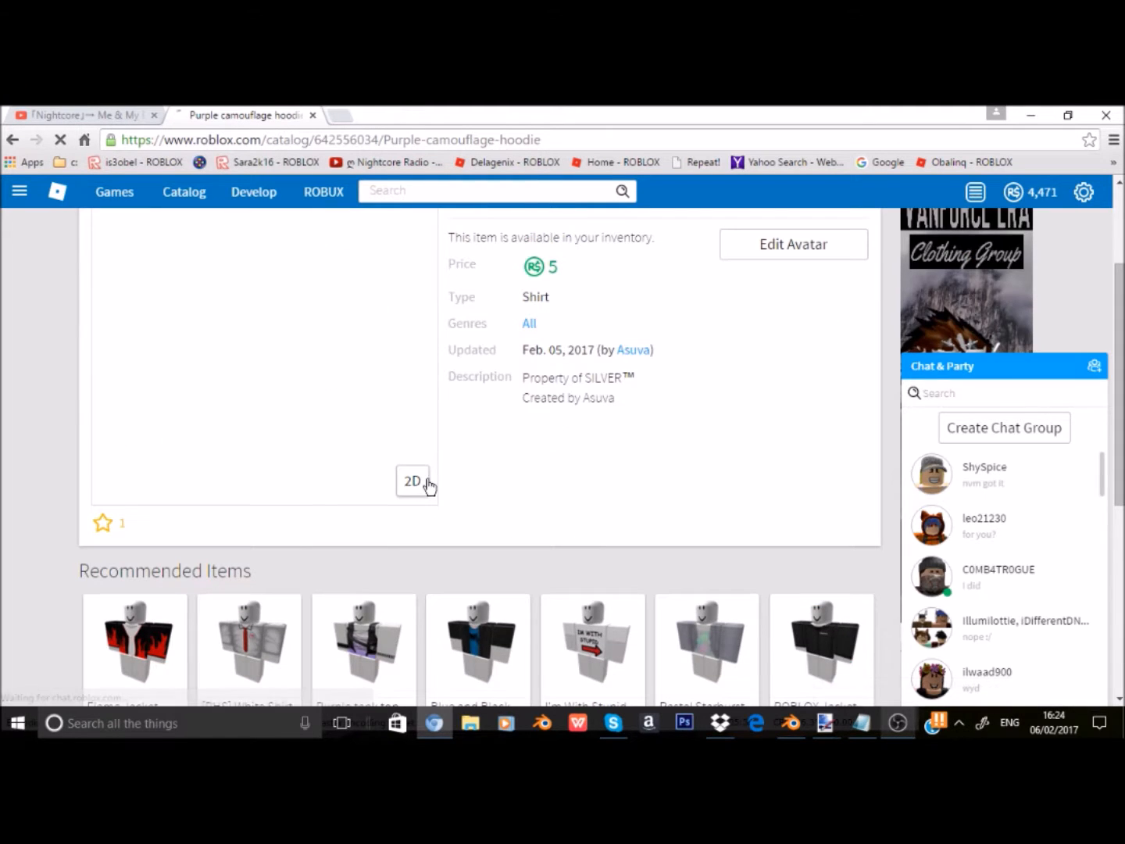
pyautogui.scroll(2, 453, 414)
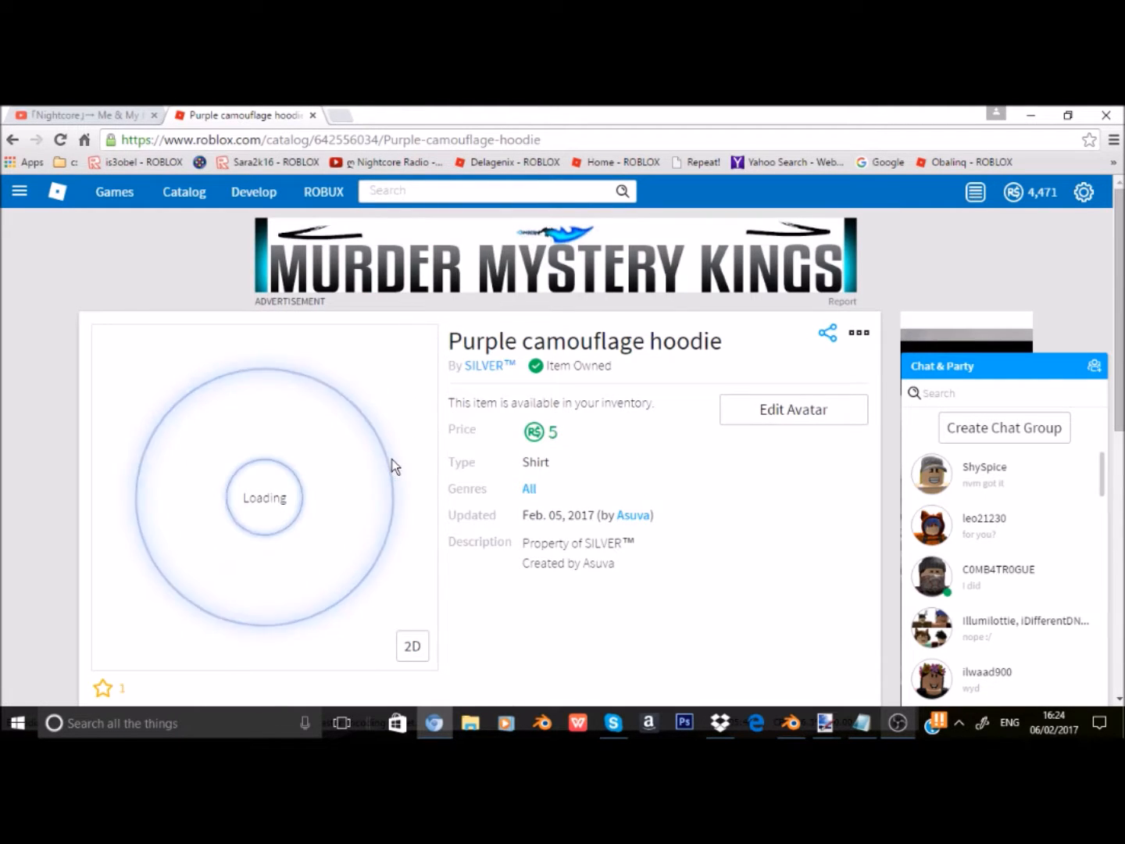
# Rotate the hoodie's 3D preview to examine how the camouflage matches across the torso and sleeves.
pyautogui.moveTo(319, 452); pyautogui.dragTo(366, 586)
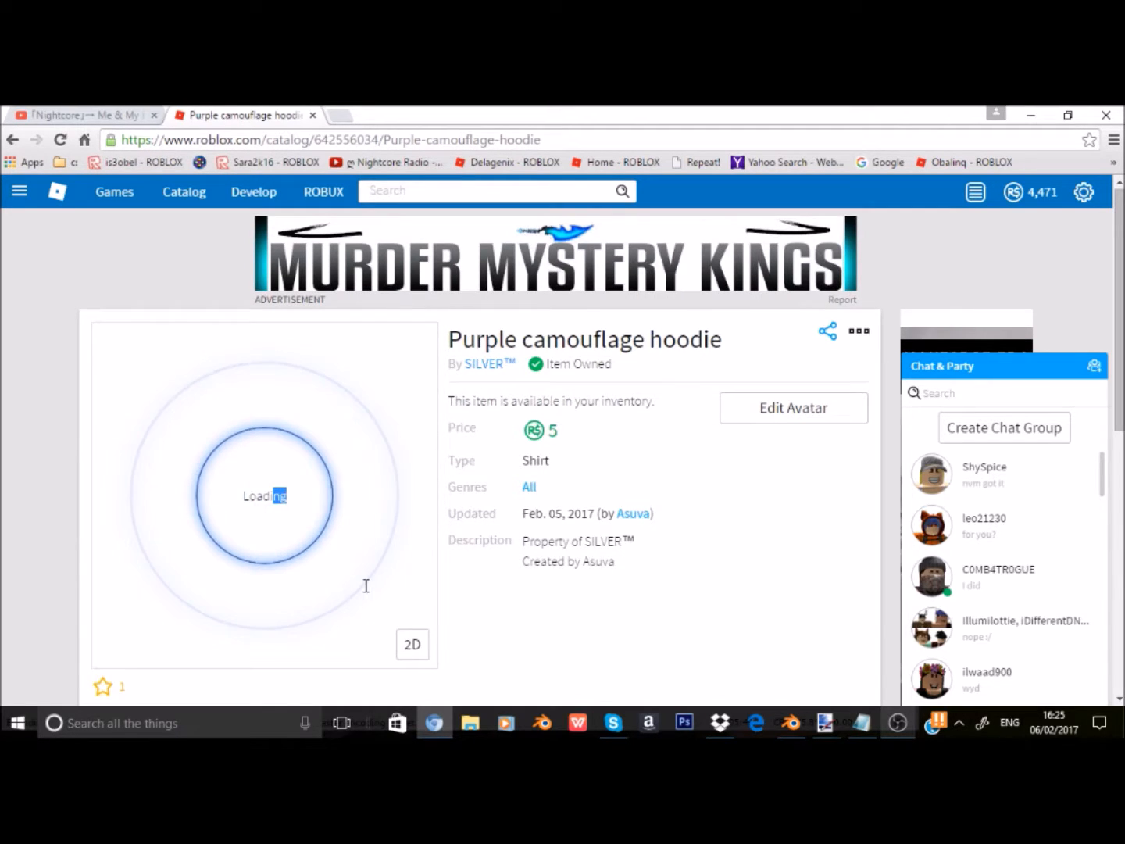
pyautogui.moveTo(232, 408); pyautogui.dragTo(173, 372)
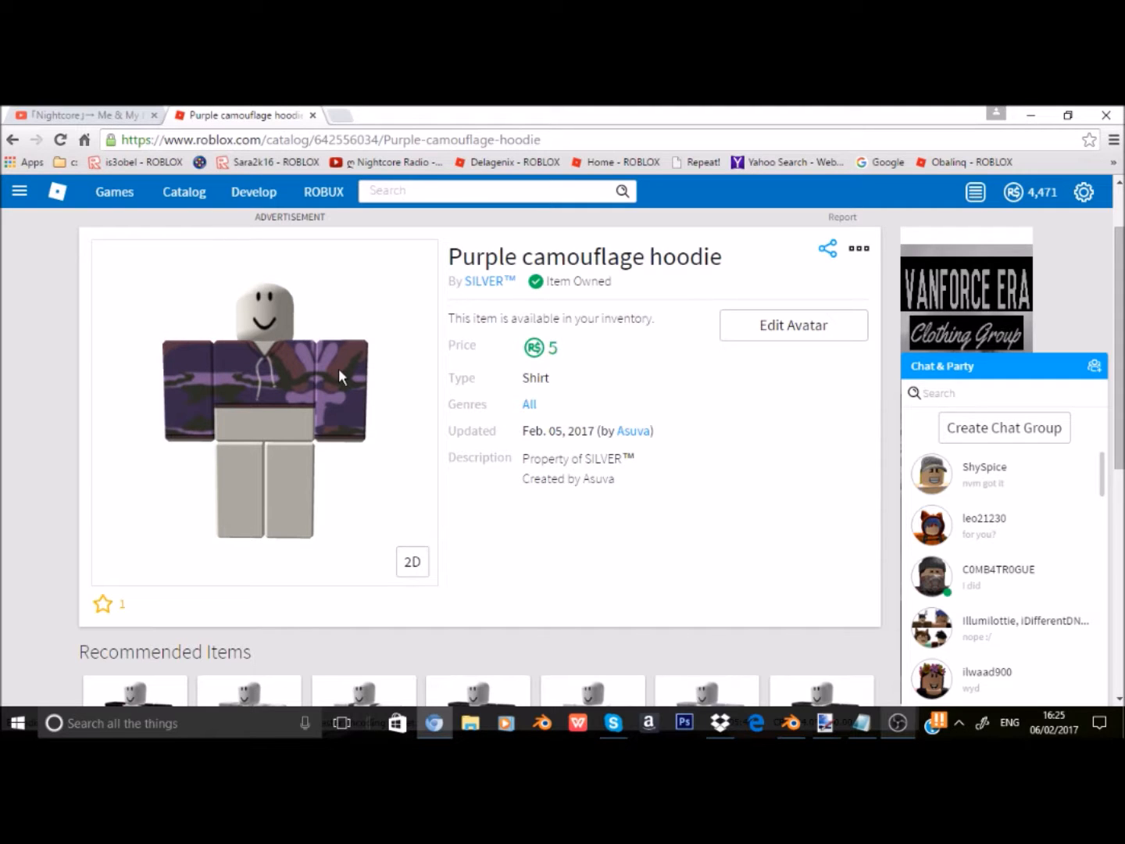
pyautogui.scroll(3, 339, 369)
pyautogui.moveTo(343, 383)
pyautogui.mouseDown()
pyautogui.moveTo(359, 402)
pyautogui.moveTo(253, 371)
pyautogui.moveTo(236, 377)
pyautogui.moveTo(263, 395)
pyautogui.moveTo(281, 383)
pyautogui.moveTo(241, 379)
pyautogui.moveTo(260, 402)
pyautogui.moveTo(269, 389)
pyautogui.moveTo(222, 394)
pyautogui.moveTo(355, 397)
pyautogui.mouseUp()
pyautogui.hotkey('alt', 'Tab')
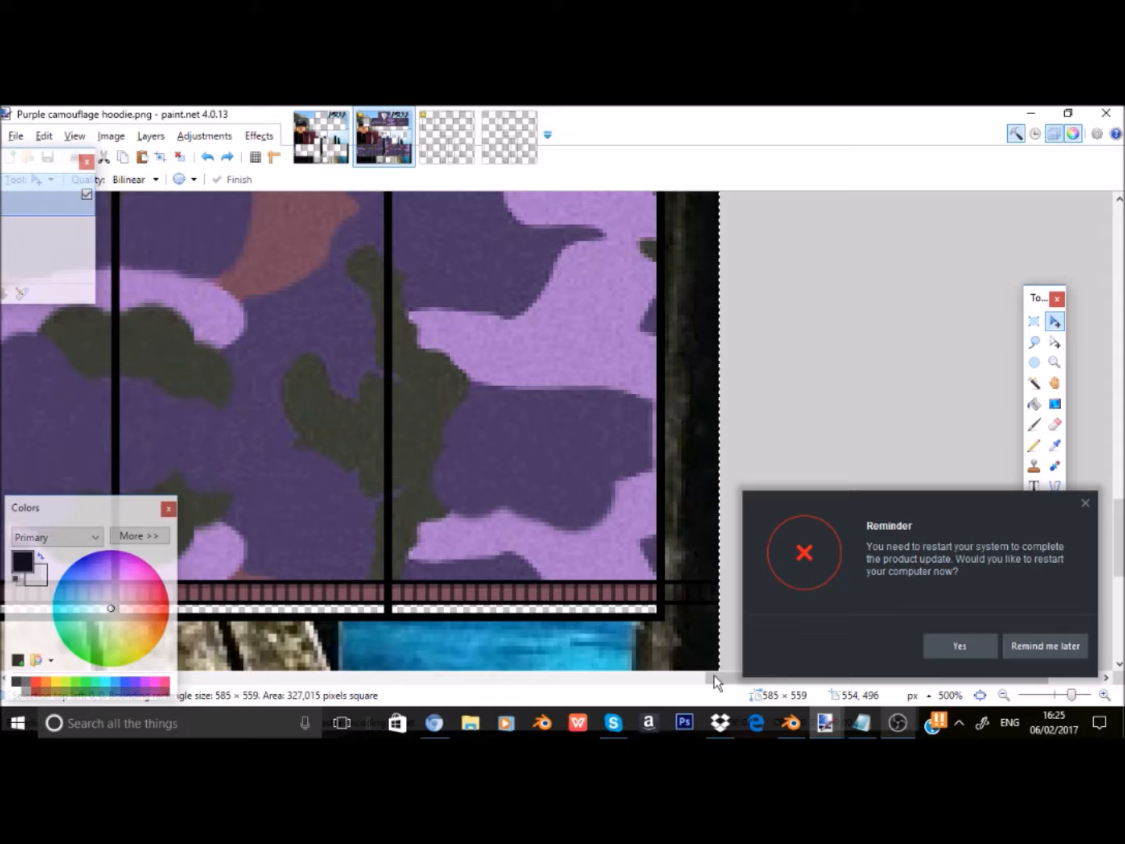
pyautogui.hotkey('alt', 'Tab')
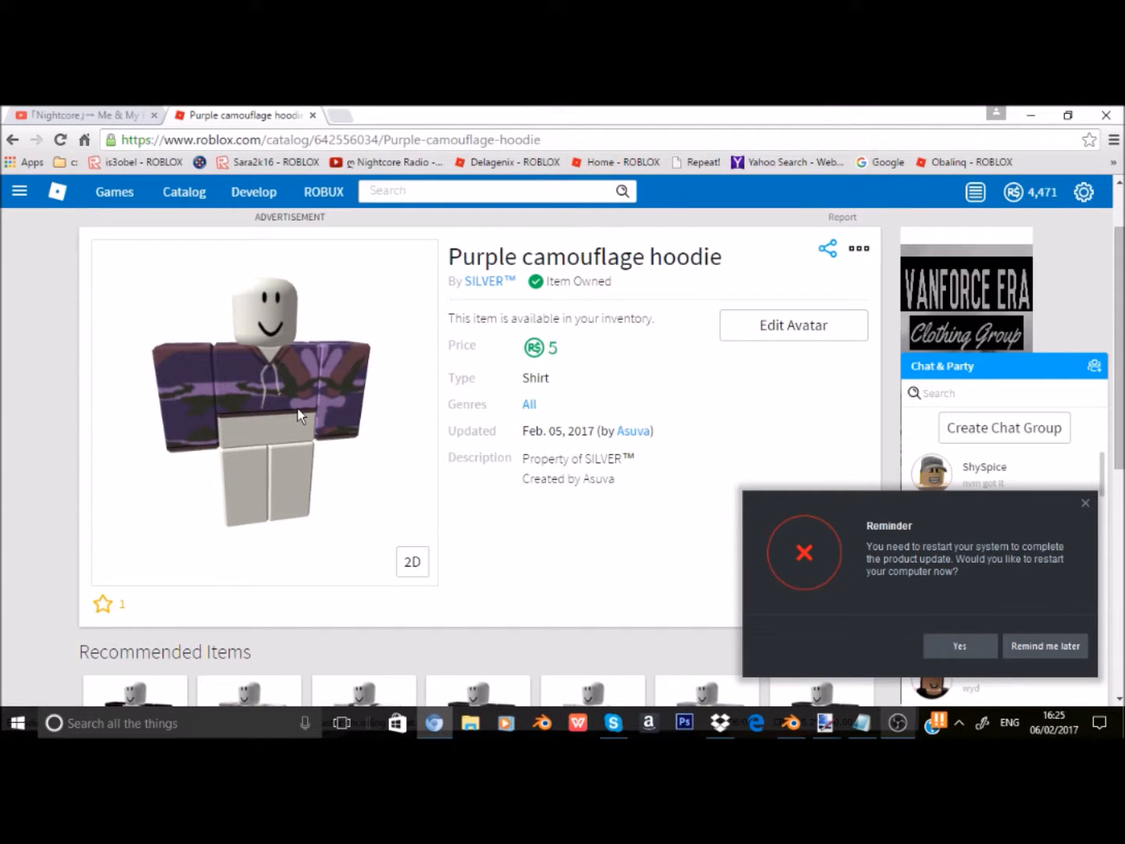
# Return to paint.net and clear the whole-image selection with the Rectangle Select tool at the back panel.
pyautogui.hotkey('alt', 'Tab')
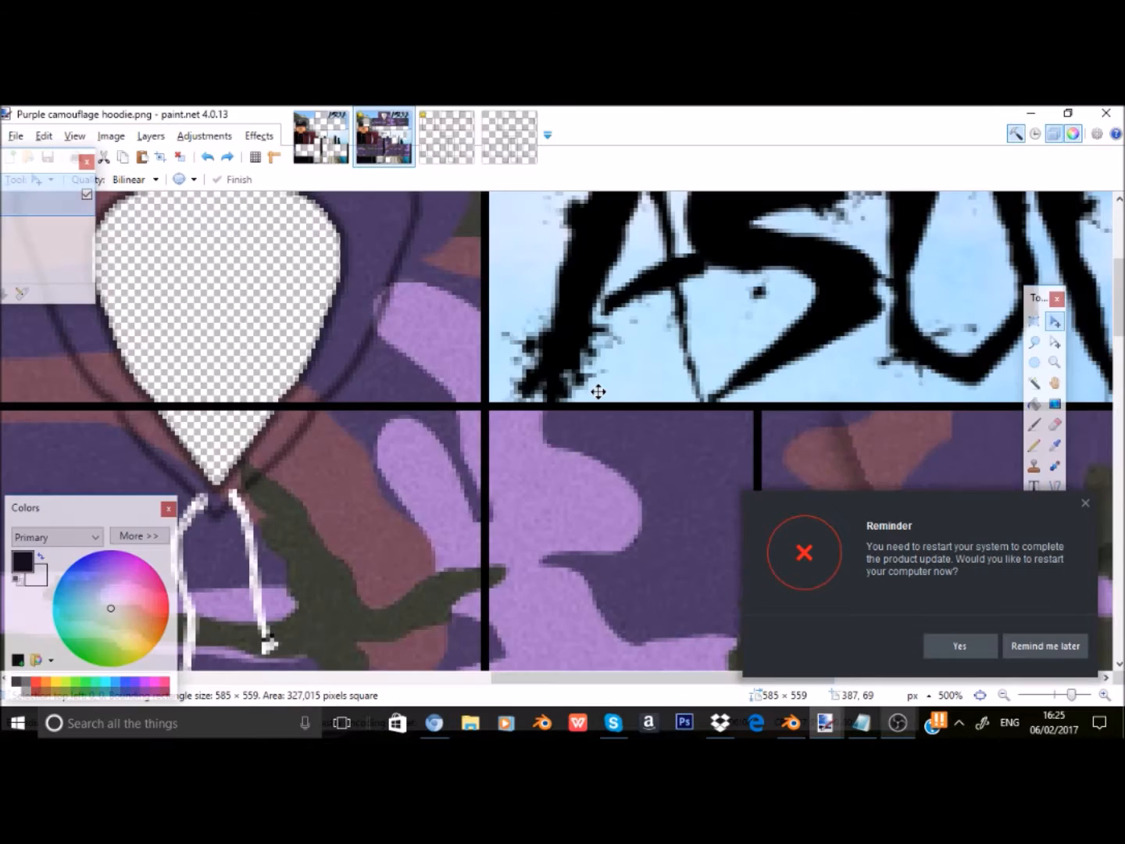
pyautogui.scroll(-3, 559, 508)
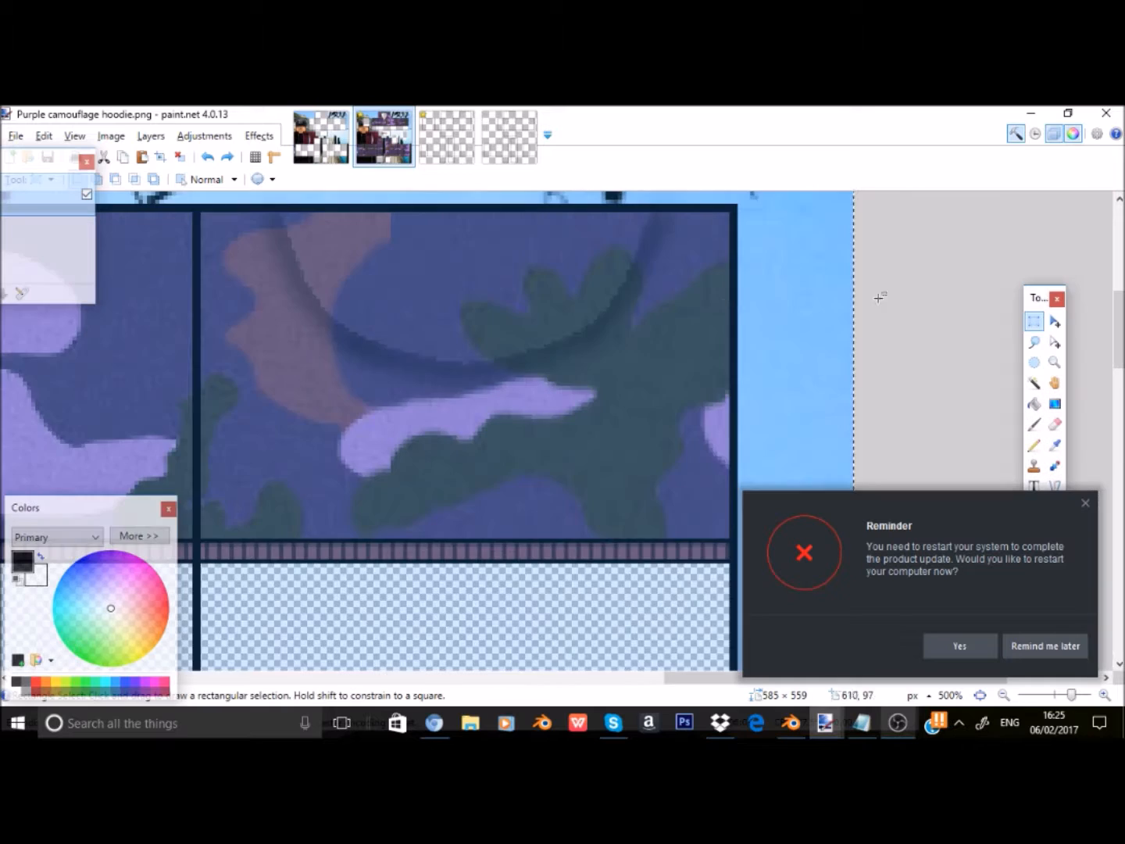
pyautogui.click(701, 302)
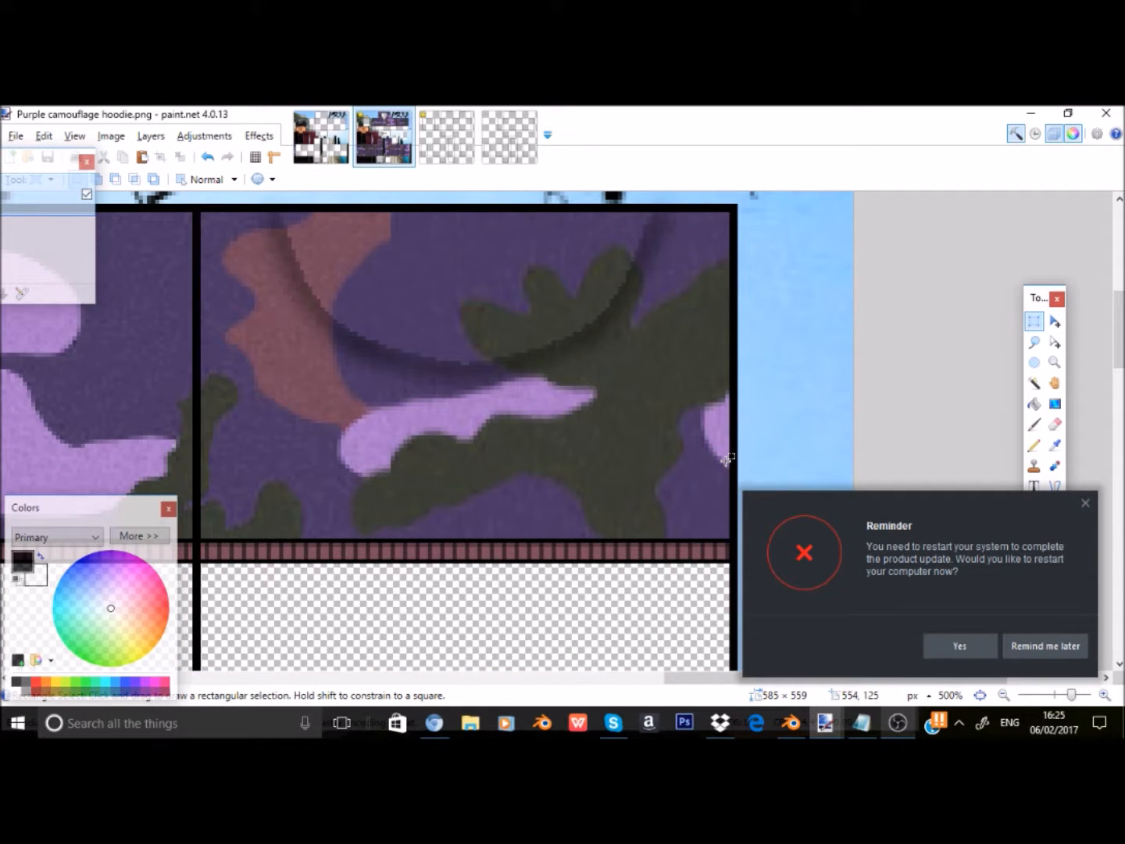
pyautogui.scroll(-7, 621, 336)
pyautogui.hscroll(-1, 620, 337)
pyautogui.scroll(8, 454, 364)
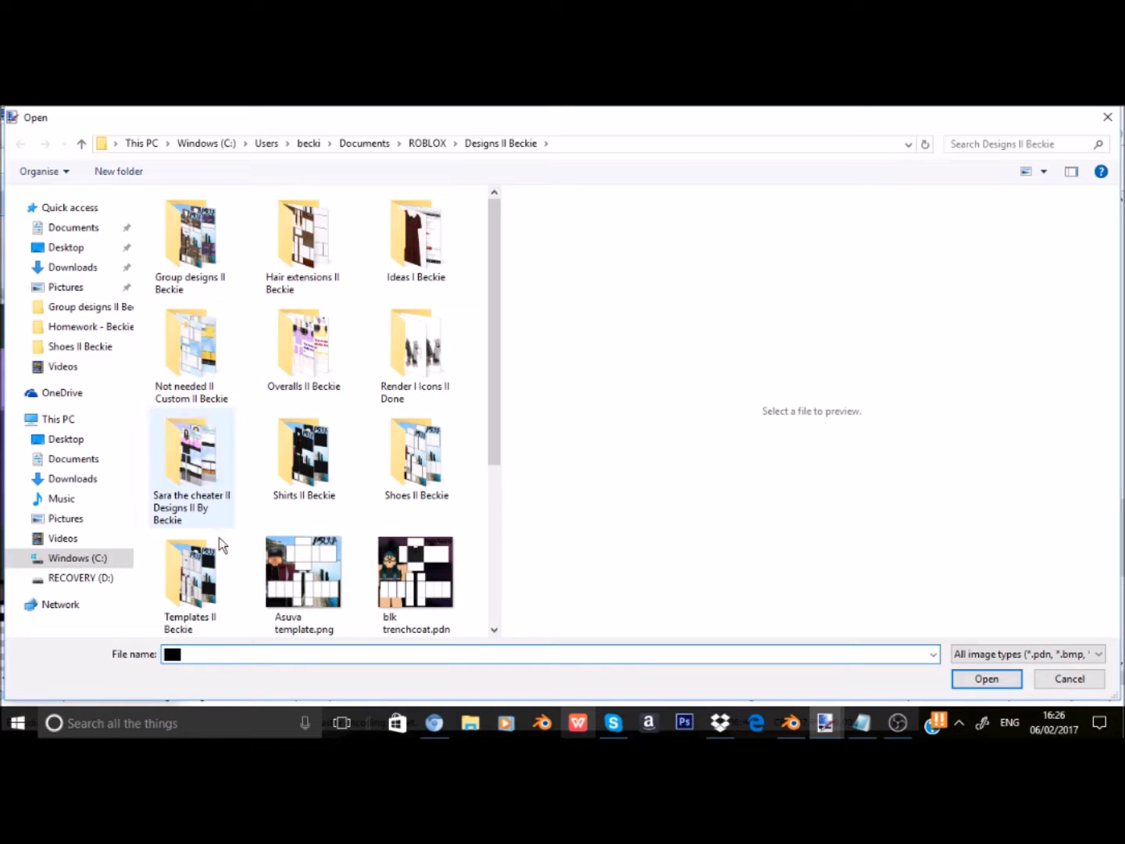
pyautogui.moveTo(482, 427); pyautogui.dragTo(464, 514)
pyautogui.moveTo(489, 443); pyautogui.dragTo(456, 478)
pyautogui.moveTo(494, 414); pyautogui.dragTo(500, 367)
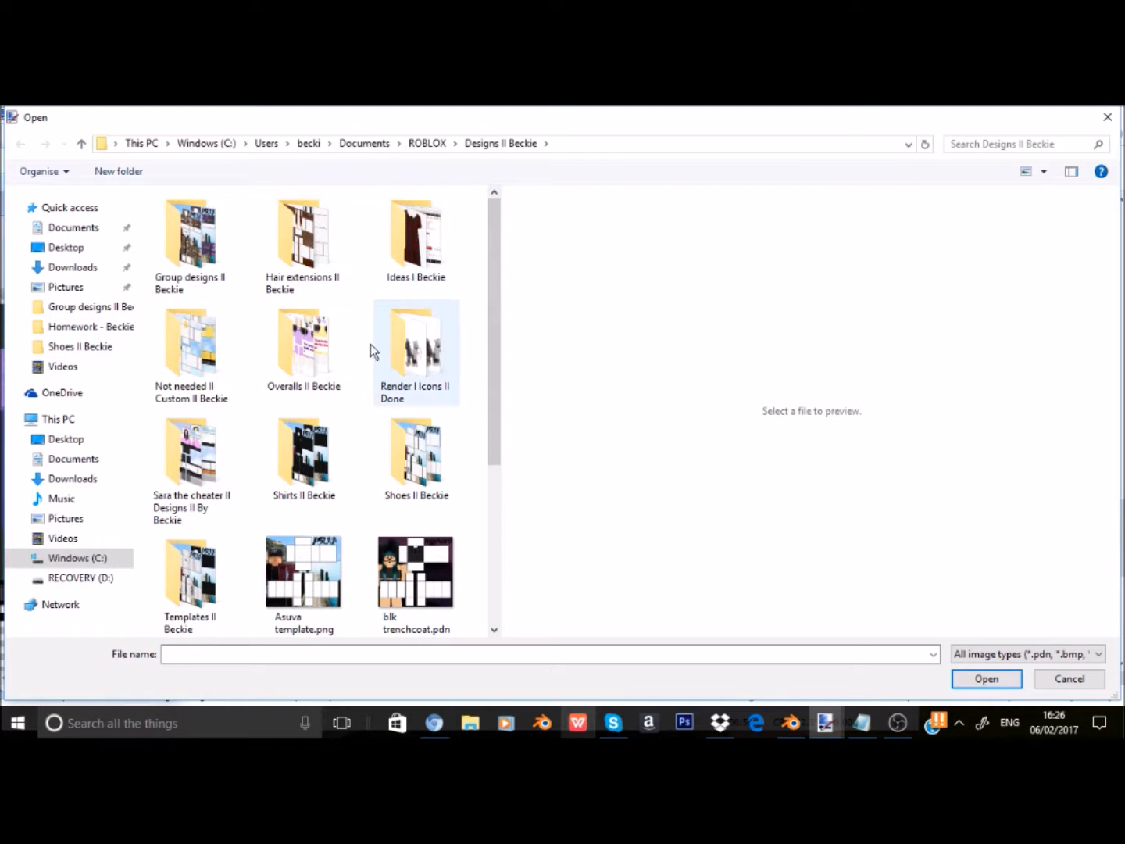
# In the Open dialog, search the designs folder for "pants" and open the Pants folder.
pyautogui.click(302, 455)
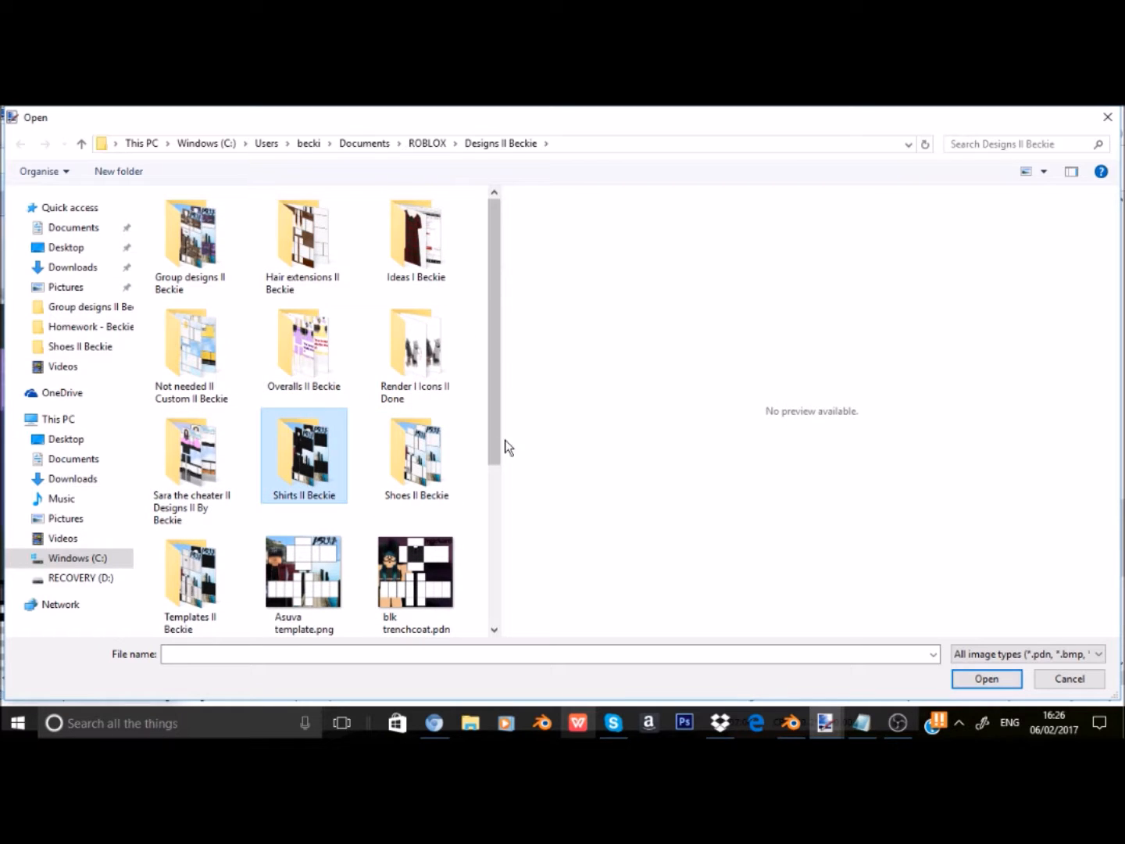
pyautogui.click(1017, 146)
pyautogui.write('pants')
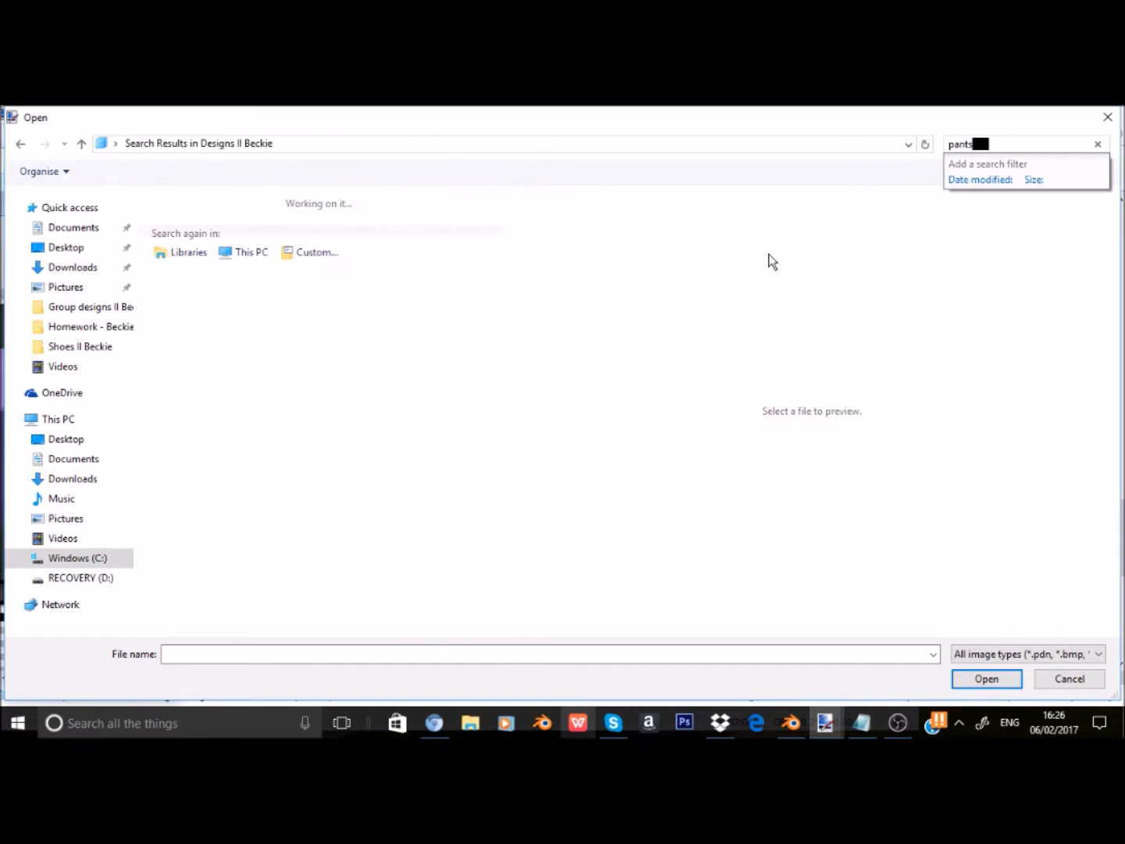
pyautogui.scroll(-5, 415, 281)
pyautogui.scroll(-5, 415, 281)
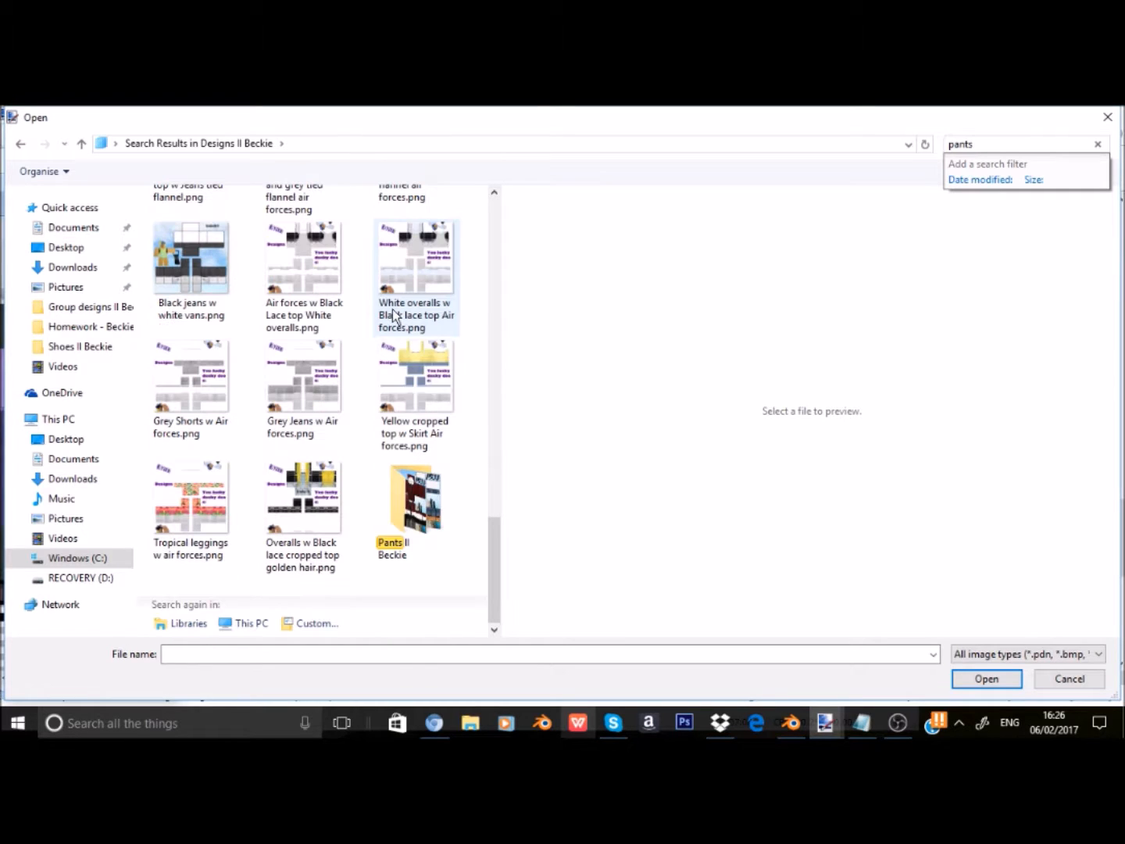
pyautogui.click(420, 504)
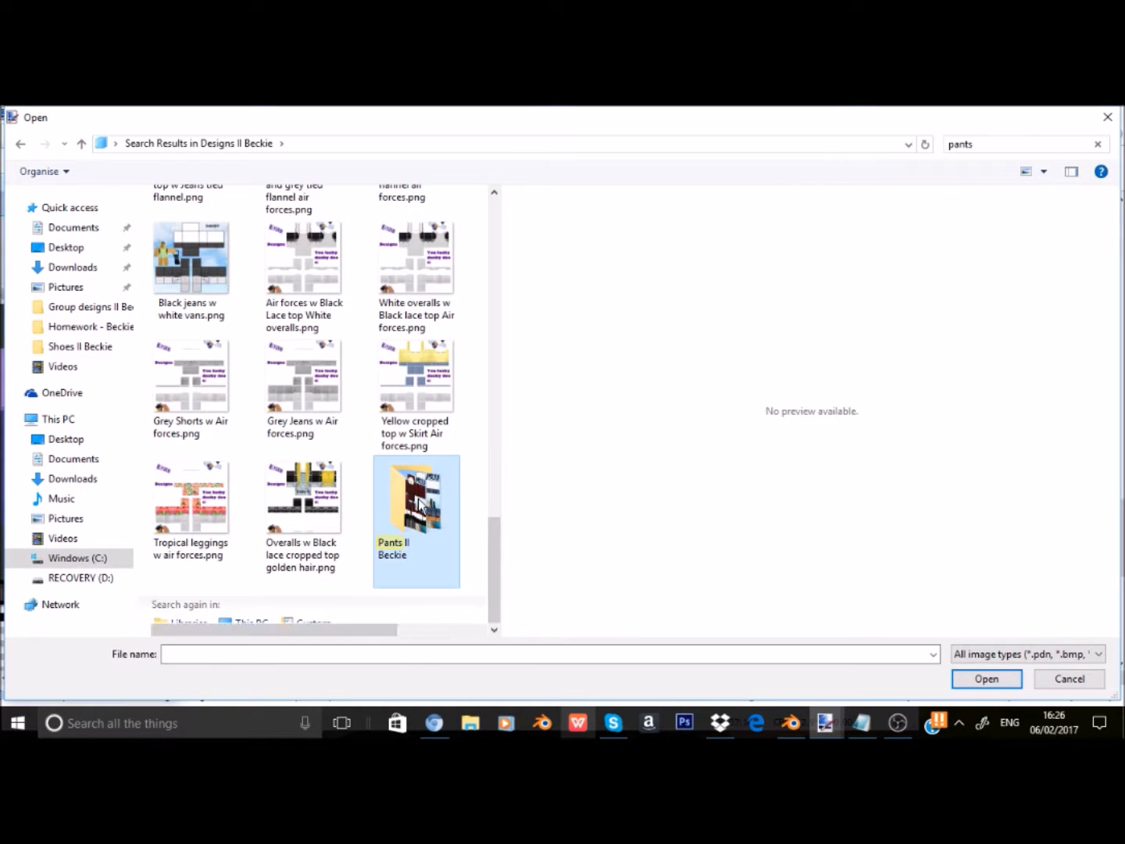
pyautogui.doubleClick(419, 503)
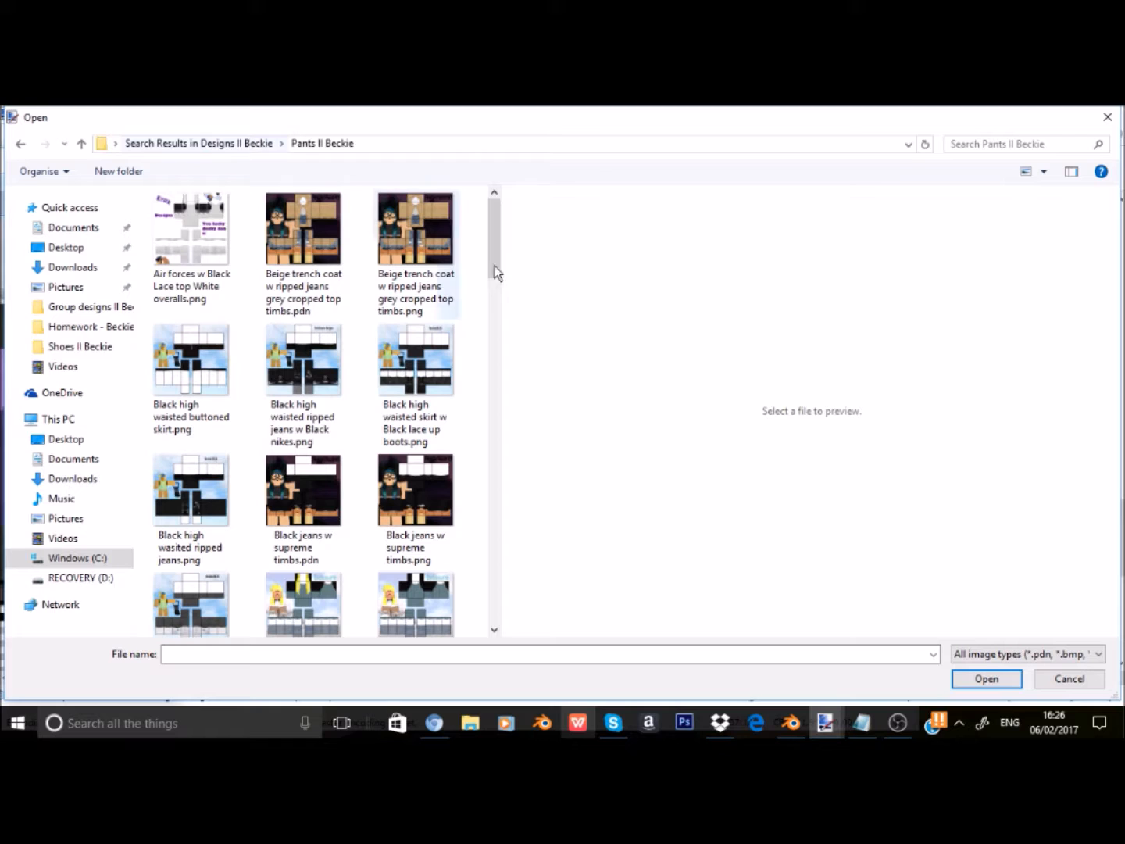
# Search the Pants folder for "designs" and open Blue ripped jeans timbs.png.
pyautogui.scroll(-2, 488, 243)
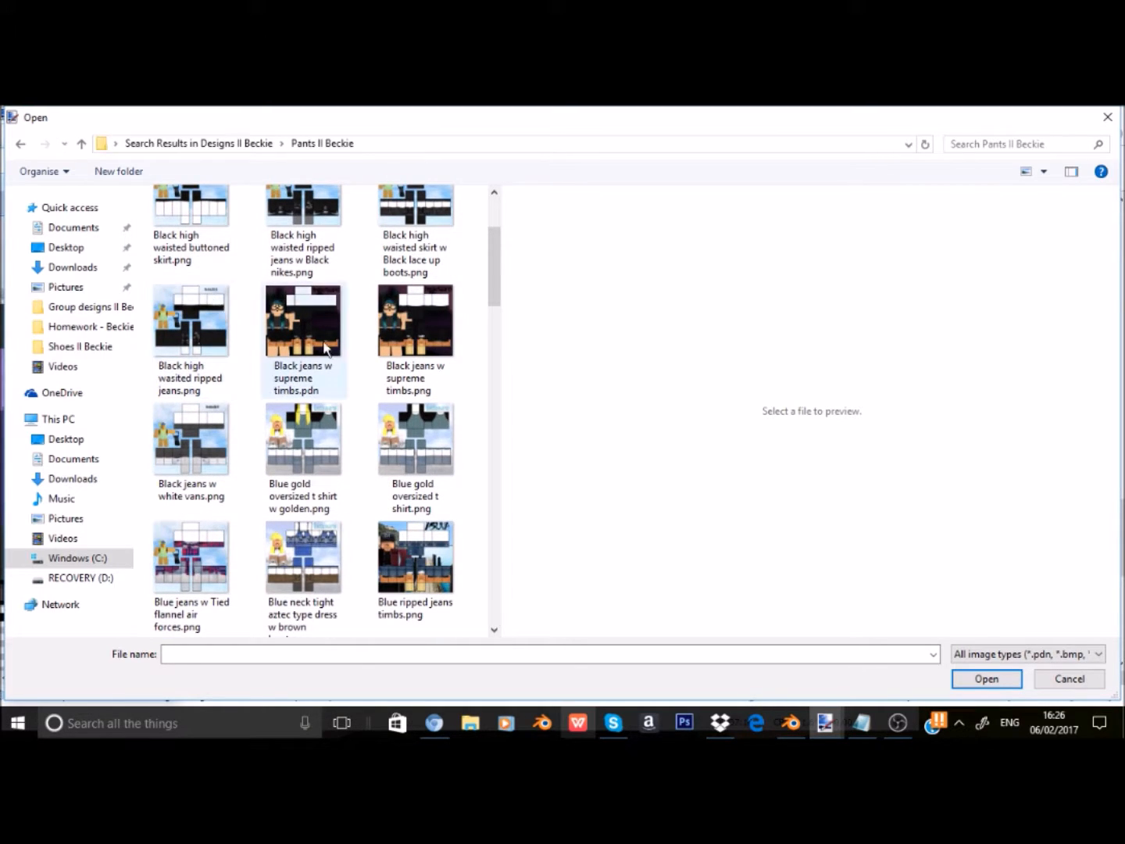
pyautogui.scroll(2, 348, 327)
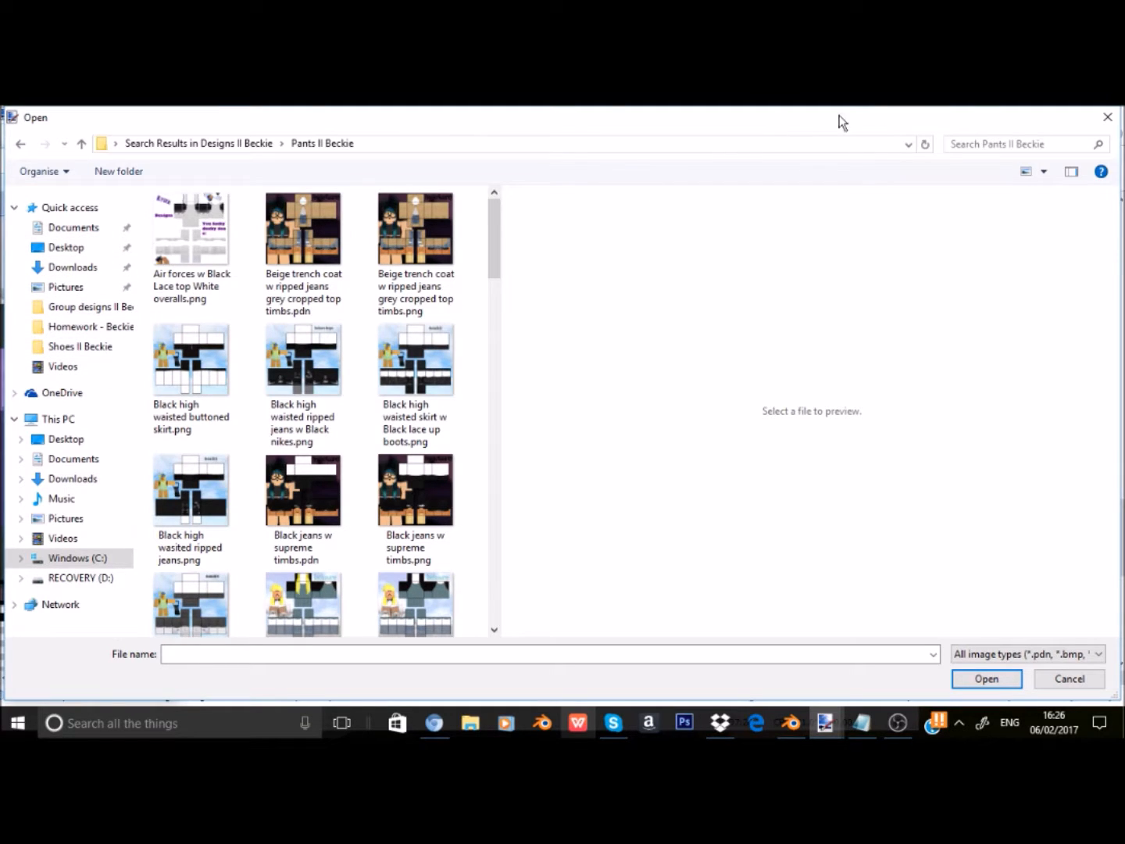
pyautogui.click(1005, 146)
pyautogui.write('designs')
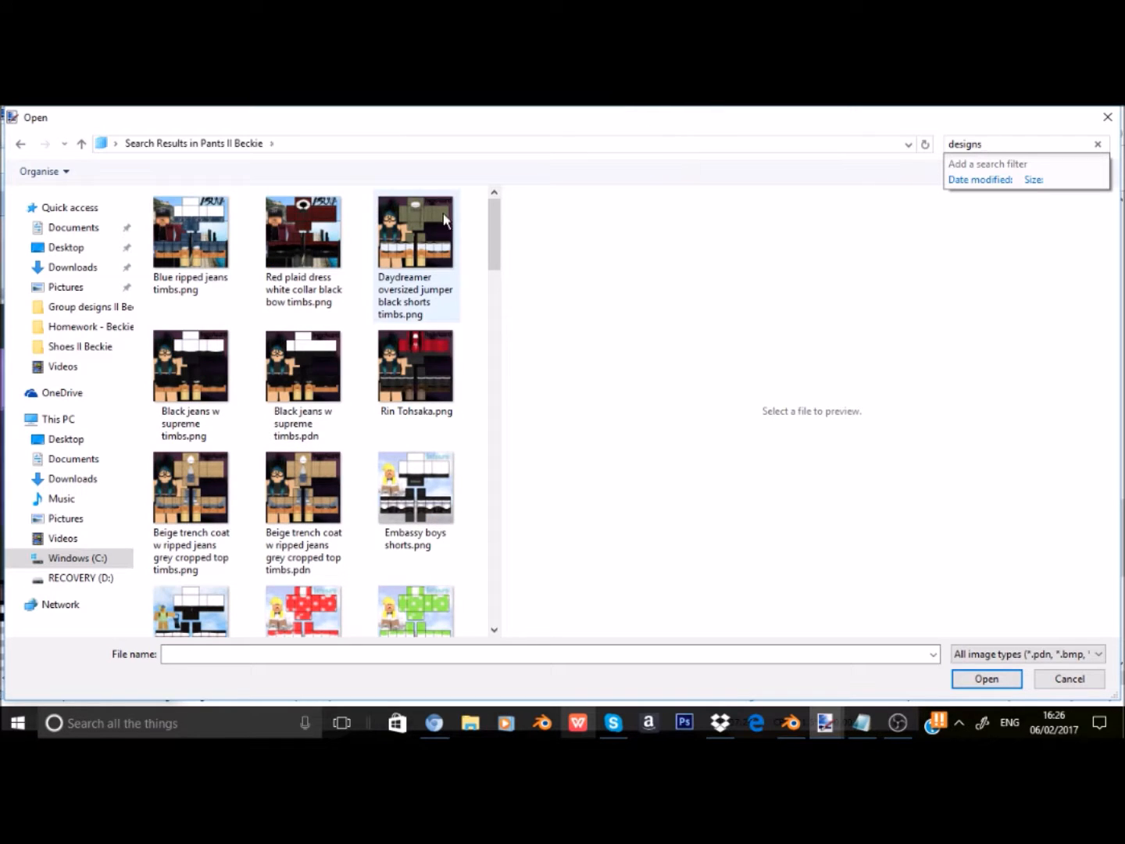
pyautogui.scroll(-5, 397, 264)
pyautogui.scroll(-1, 395, 264)
pyautogui.scroll(6, 203, 257)
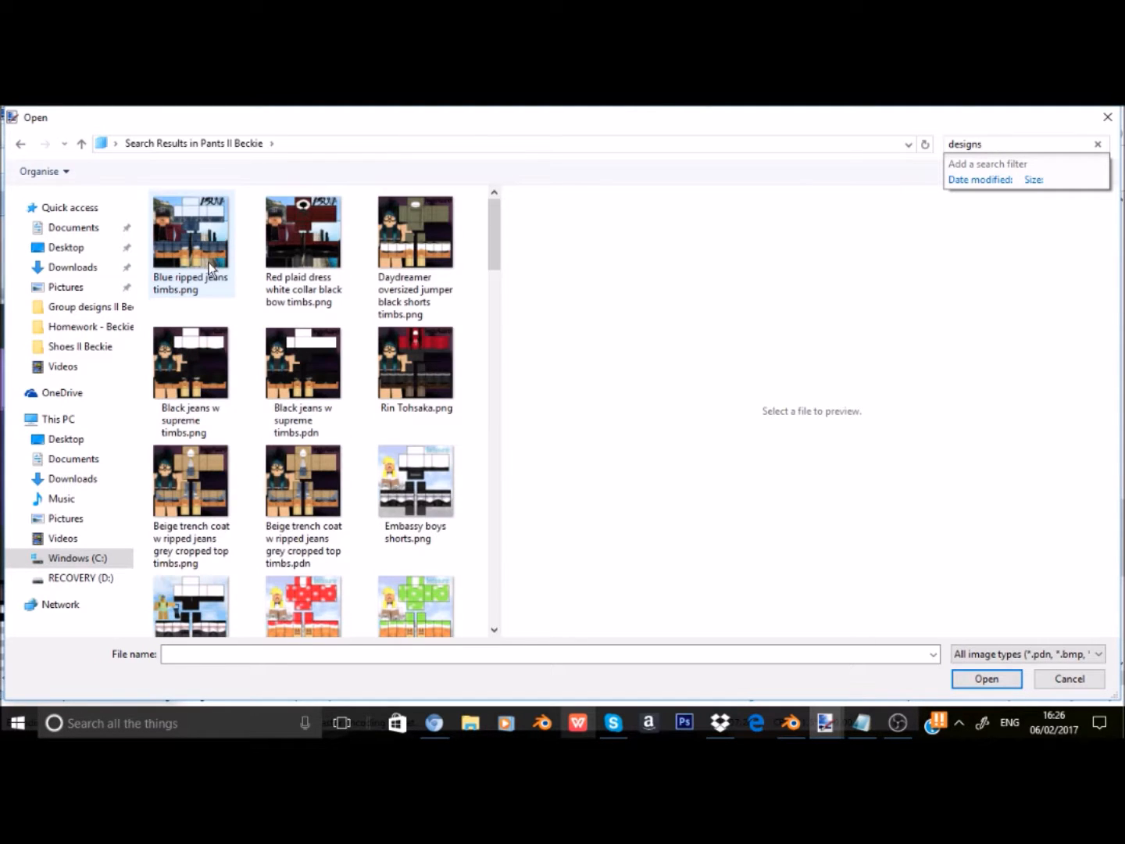
pyautogui.doubleClick(213, 268)
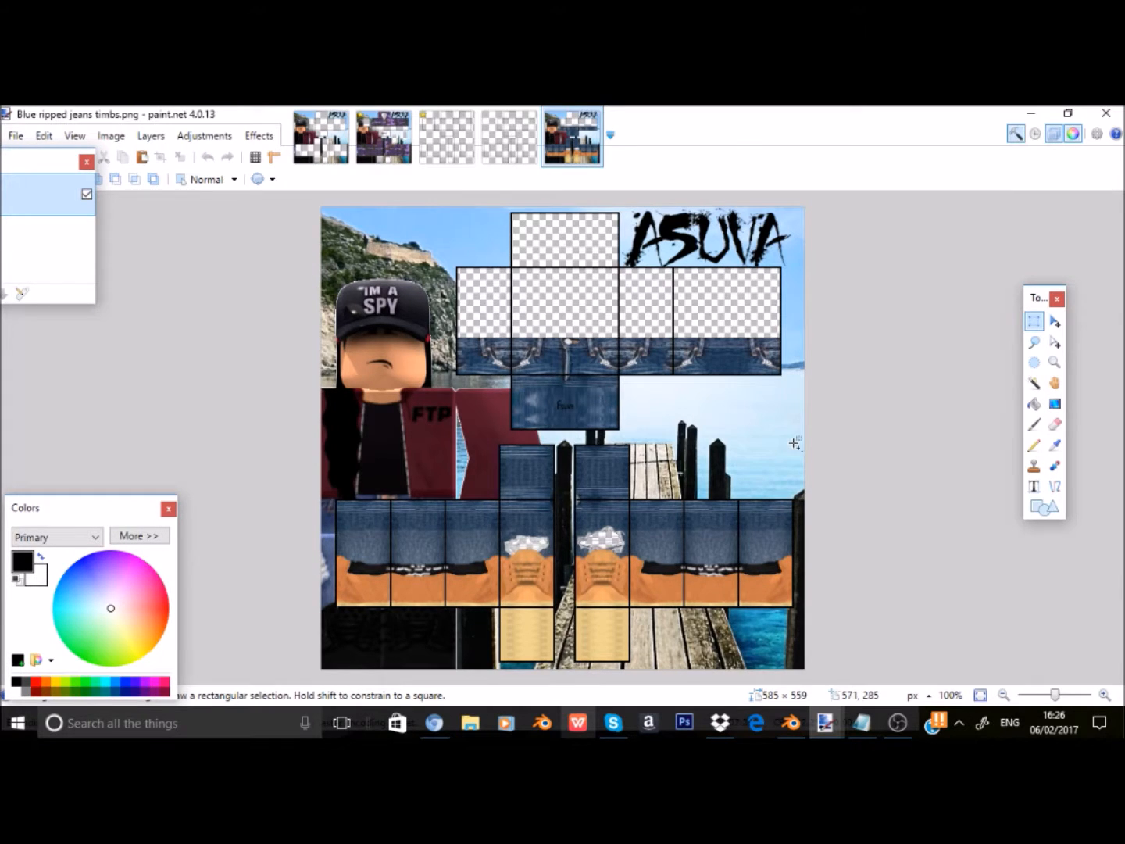
# Examine where the front torso panel of the ripped jeans image meets the bottom panel below it.
pyautogui.keyDown('ctrl'); pyautogui.scroll(4, 796, 443); pyautogui.keyUp('ctrl')
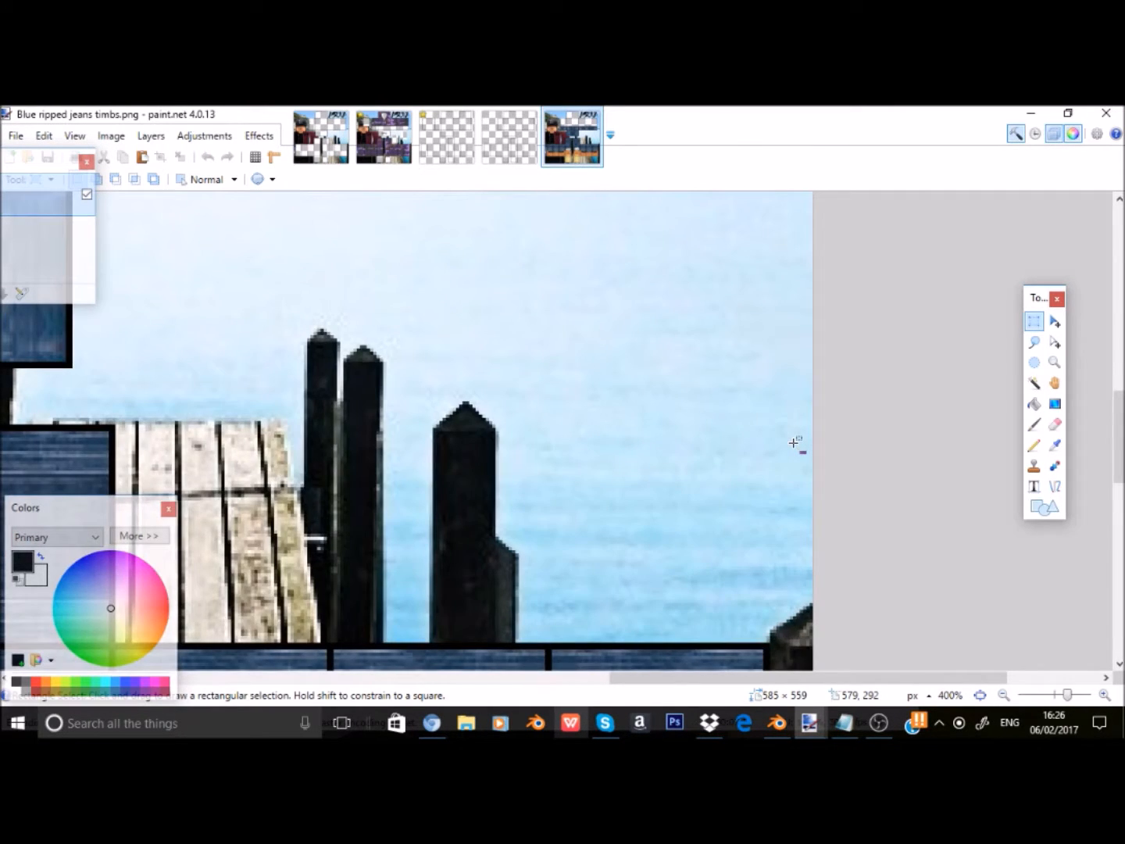
pyautogui.scroll(3, 796, 443)
pyautogui.moveTo(786, 677); pyautogui.dragTo(477, 580)
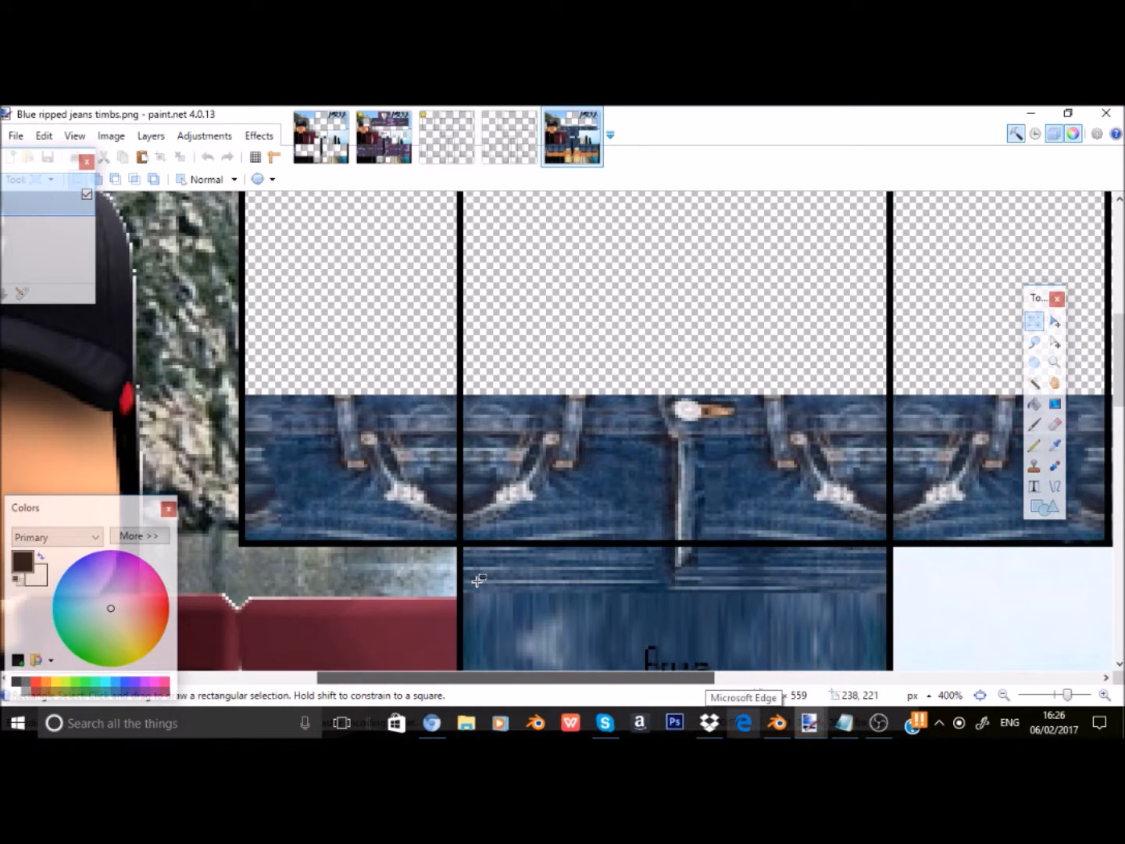
pyautogui.moveTo(476, 581); pyautogui.dragTo(886, 279)
pyautogui.scroll(-3, 887, 279)
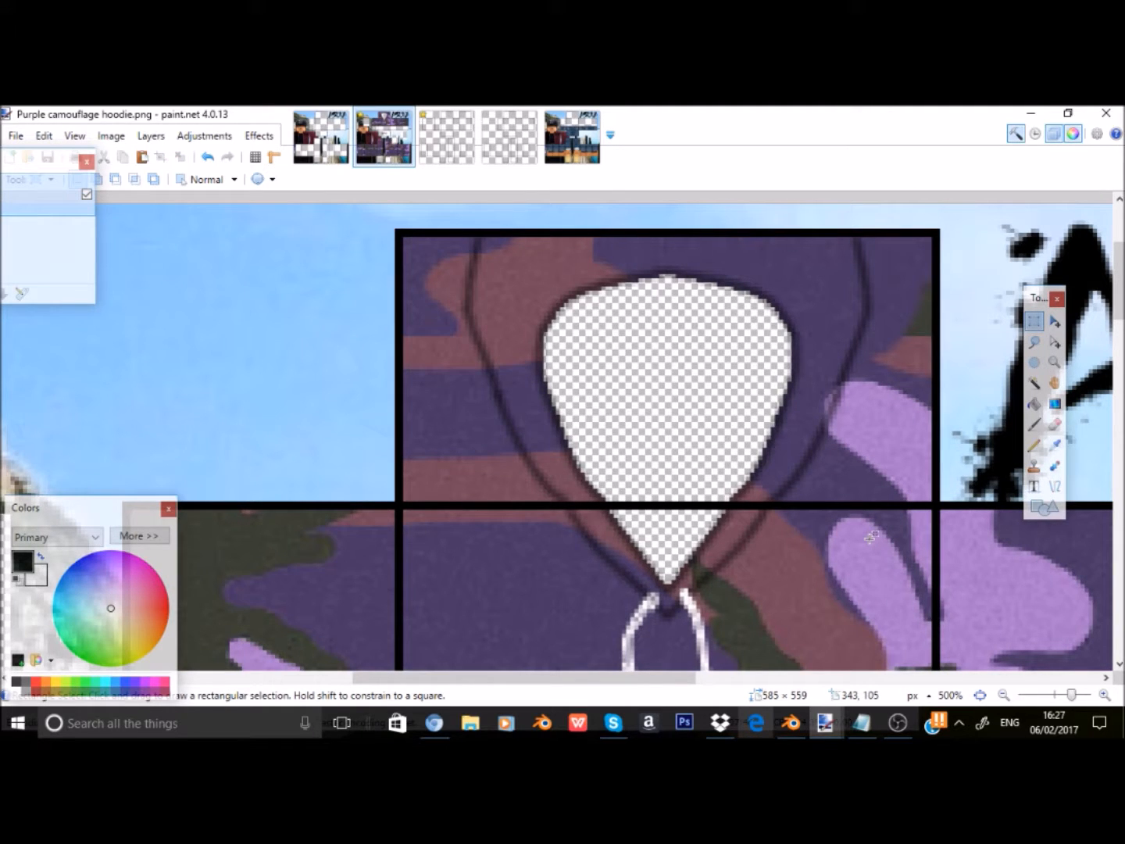
# Mark the upper part of the purple hoodie's top panel with a rectangular selection and clear it again.
pyautogui.moveTo(925, 443); pyautogui.dragTo(445, 204)
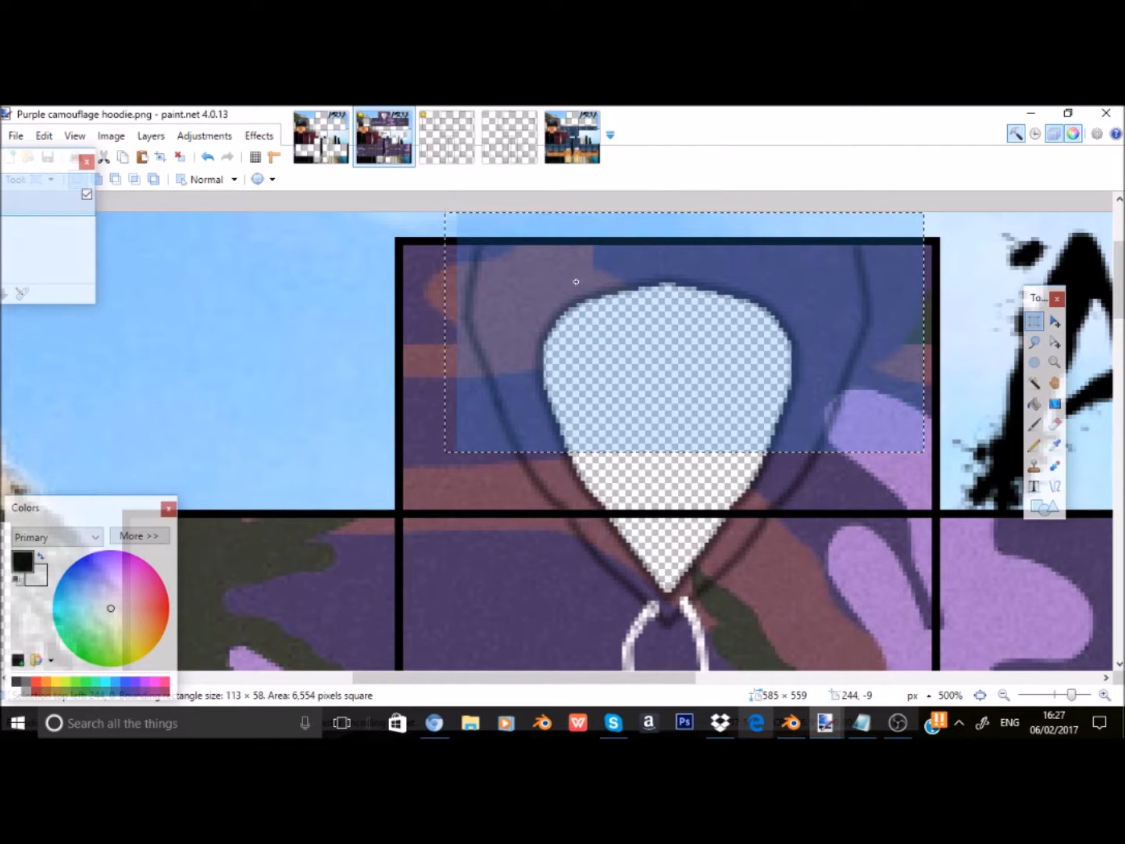
pyautogui.click(576, 281)
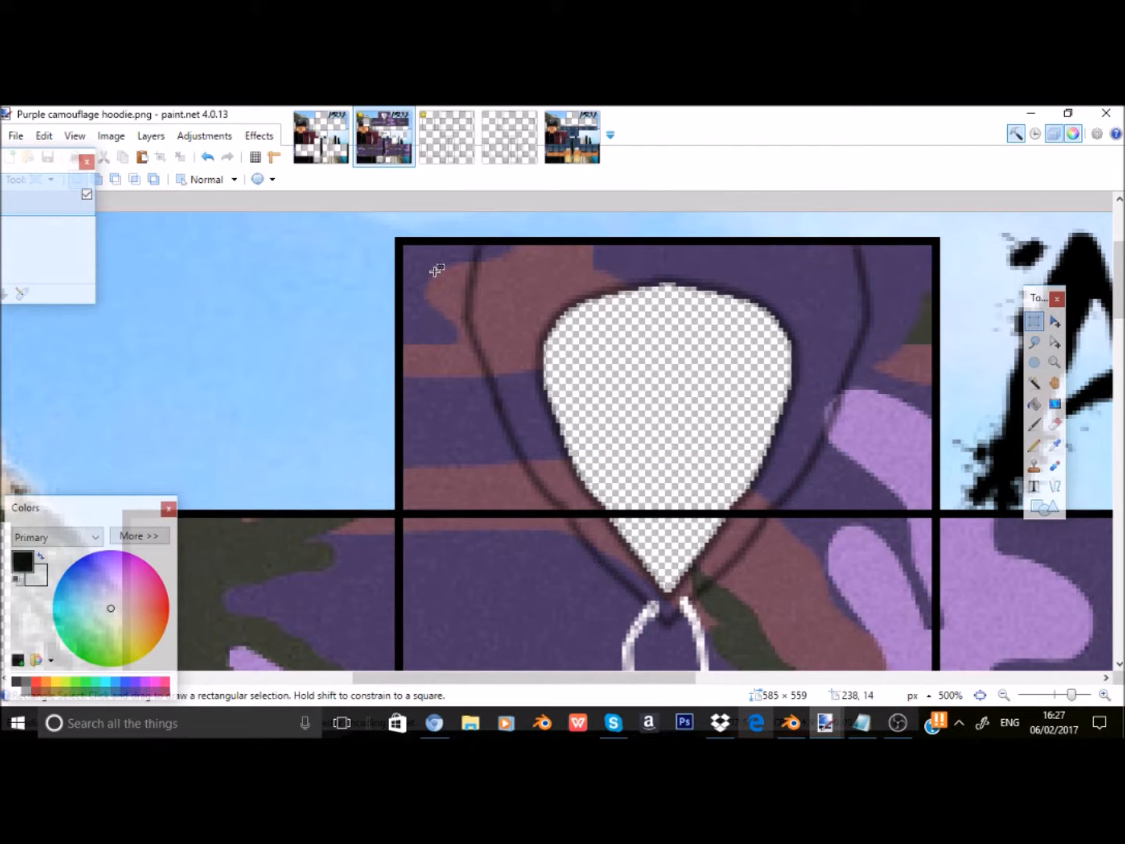
# Switch to the browser and go back to the Roblox avatar page to view the character.
pyautogui.hotkey('alt', 'Tab')
pyautogui.click(15, 140)
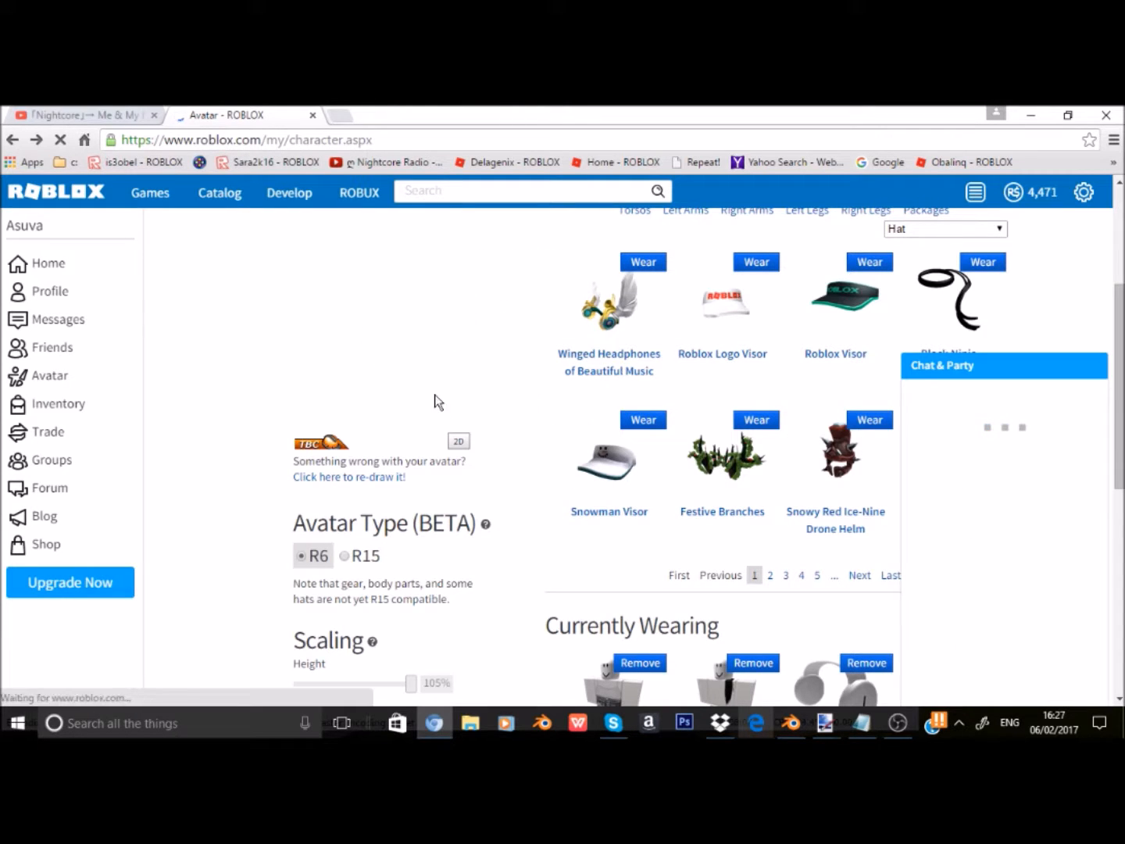
pyautogui.doubleClick(404, 300)
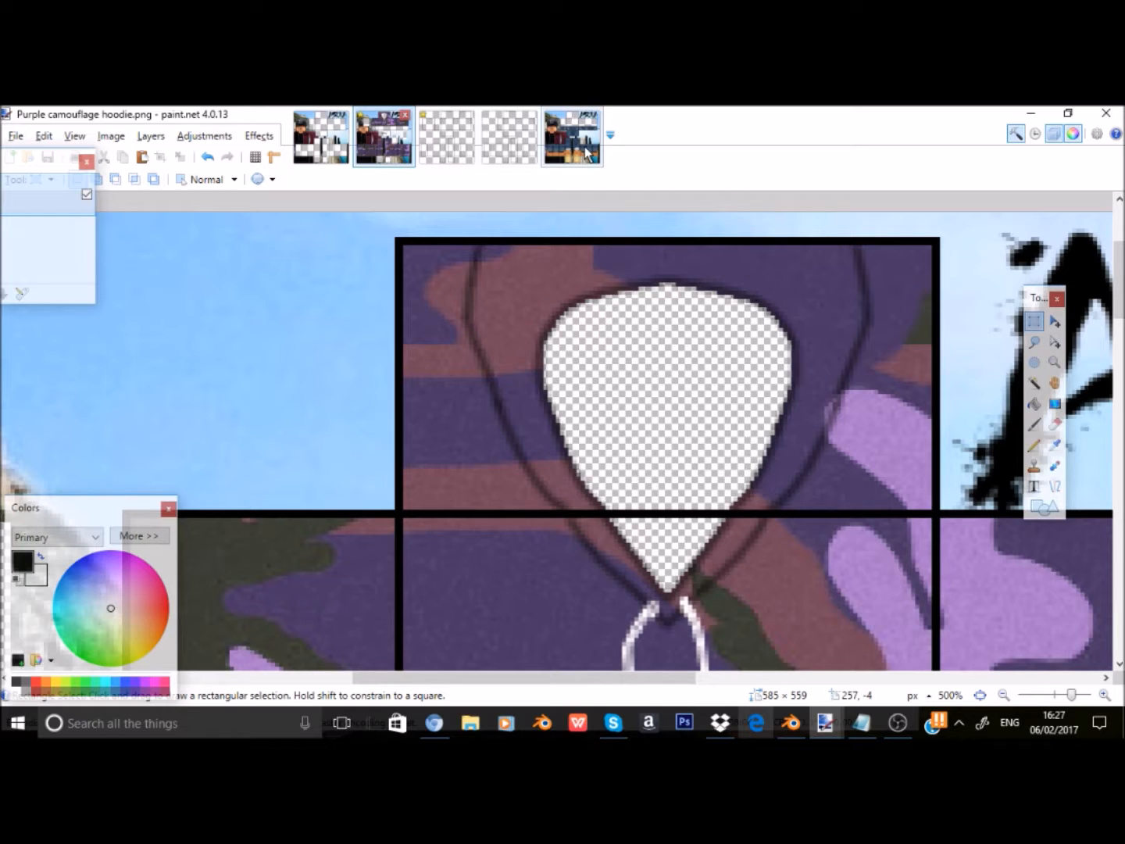
# Return to the Blue ripped jeans timbs image in paint.net and examine the jeans' waist and bottom panel.
pyautogui.click(586, 153)
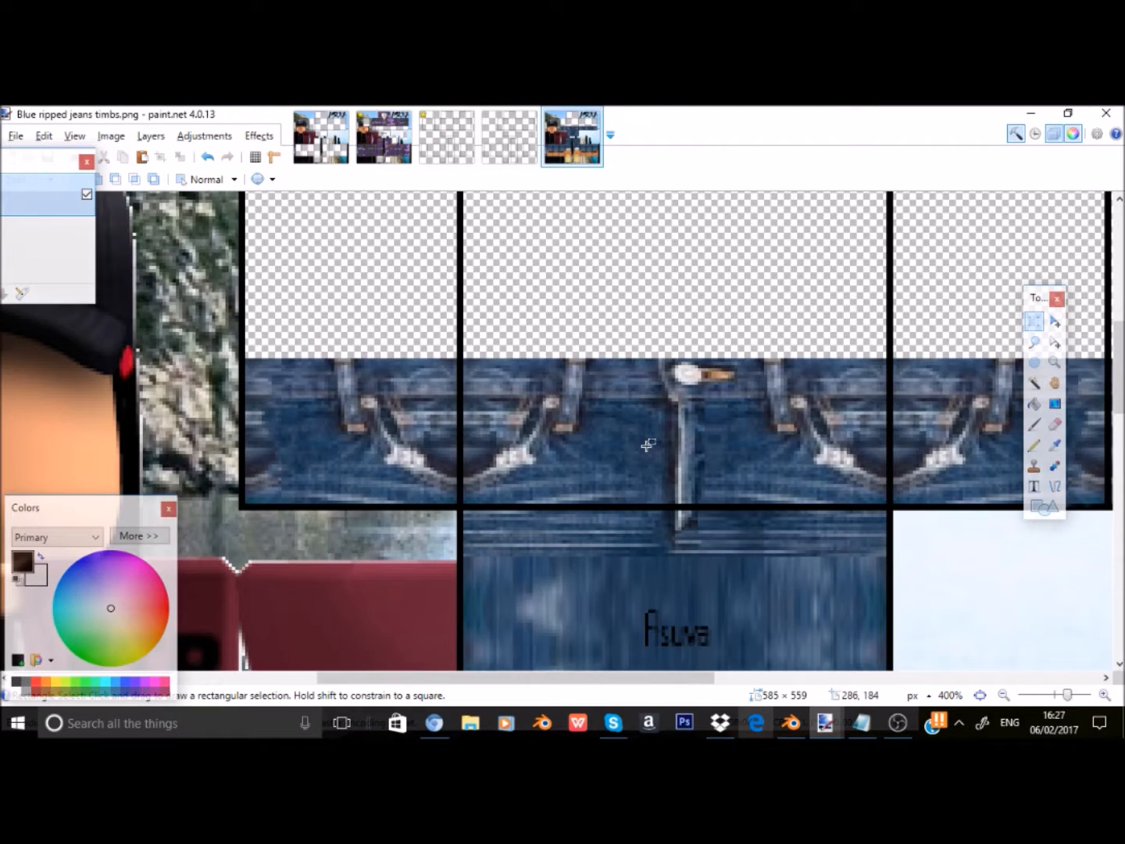
pyautogui.scroll(2, 648, 445)
pyautogui.scroll(-5, 609, 422)
pyautogui.scroll(2, 562, 401)
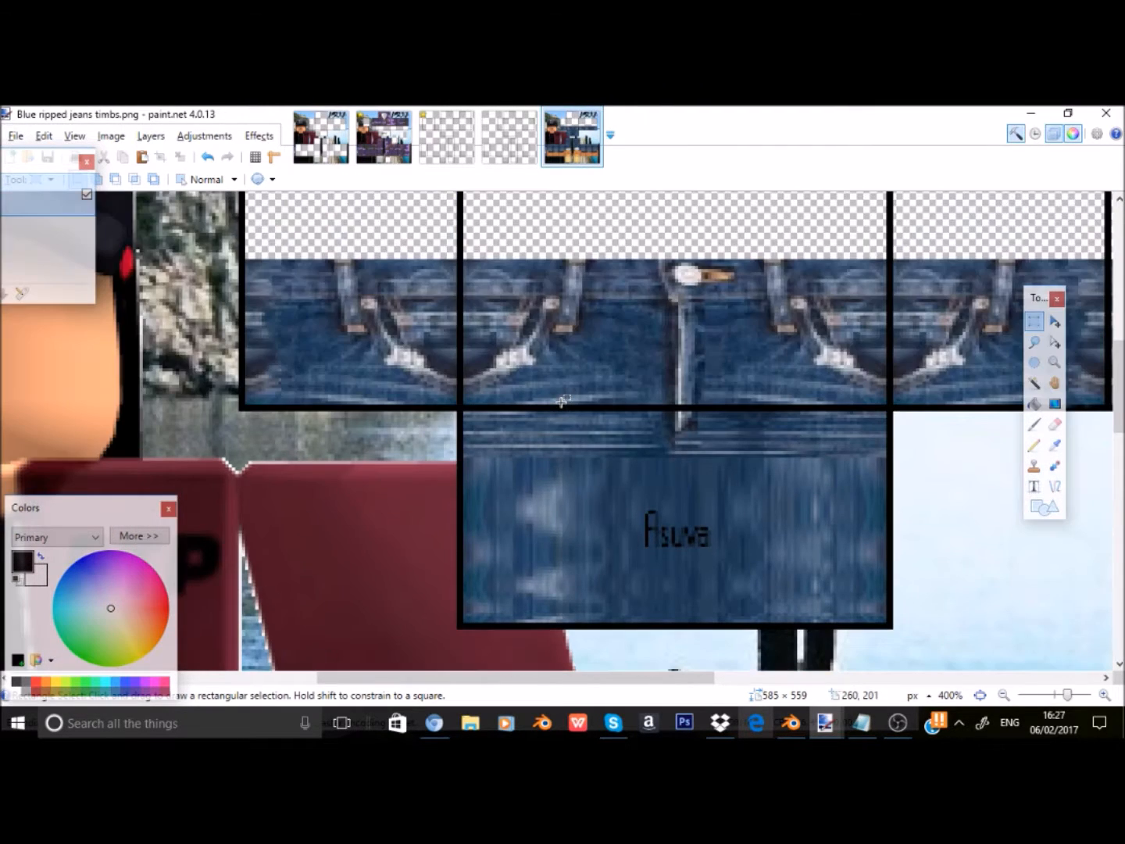
# Mark the strip along the front torso panel's lower edge with a 123 × 15 pixel rectangle and clear the selection.
pyautogui.moveTo(384, 386); pyautogui.dragTo(786, 494)
pyautogui.click(786, 494)
pyautogui.hotkey('ctrl', '+')
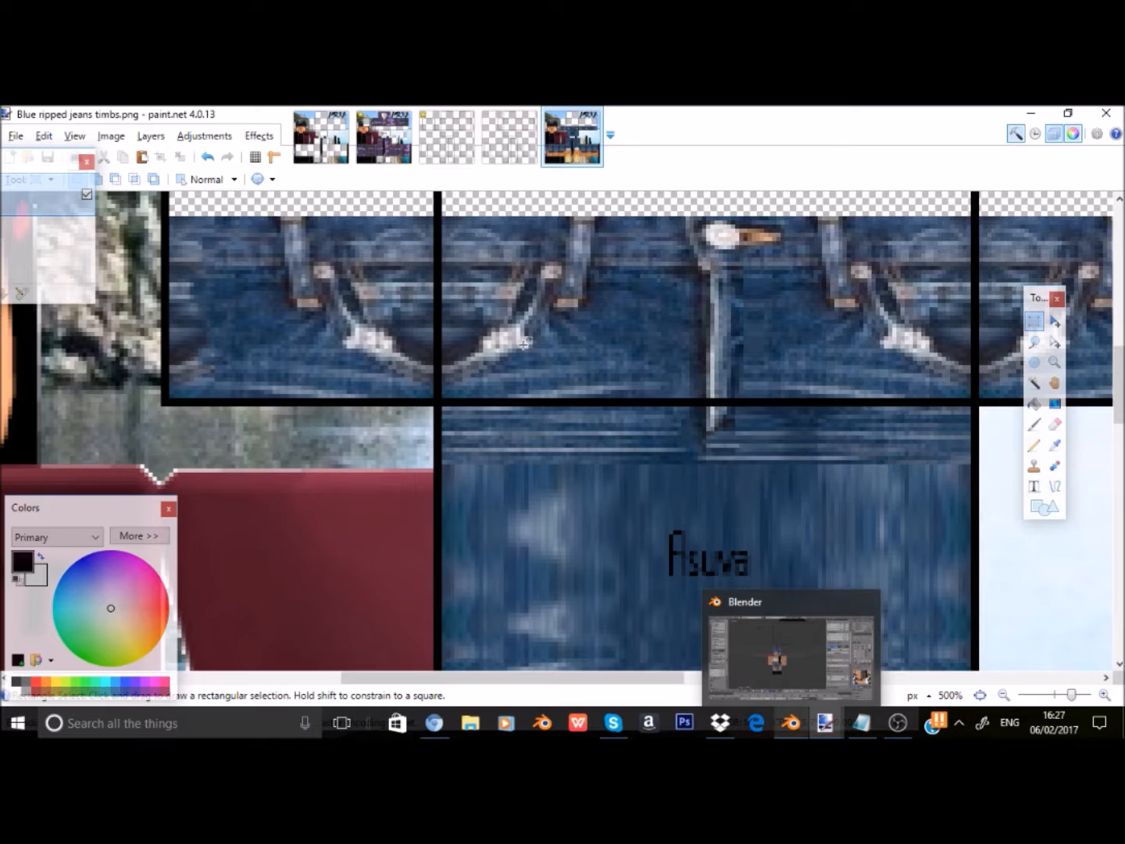
pyautogui.moveTo(463, 337); pyautogui.dragTo(972, 398)
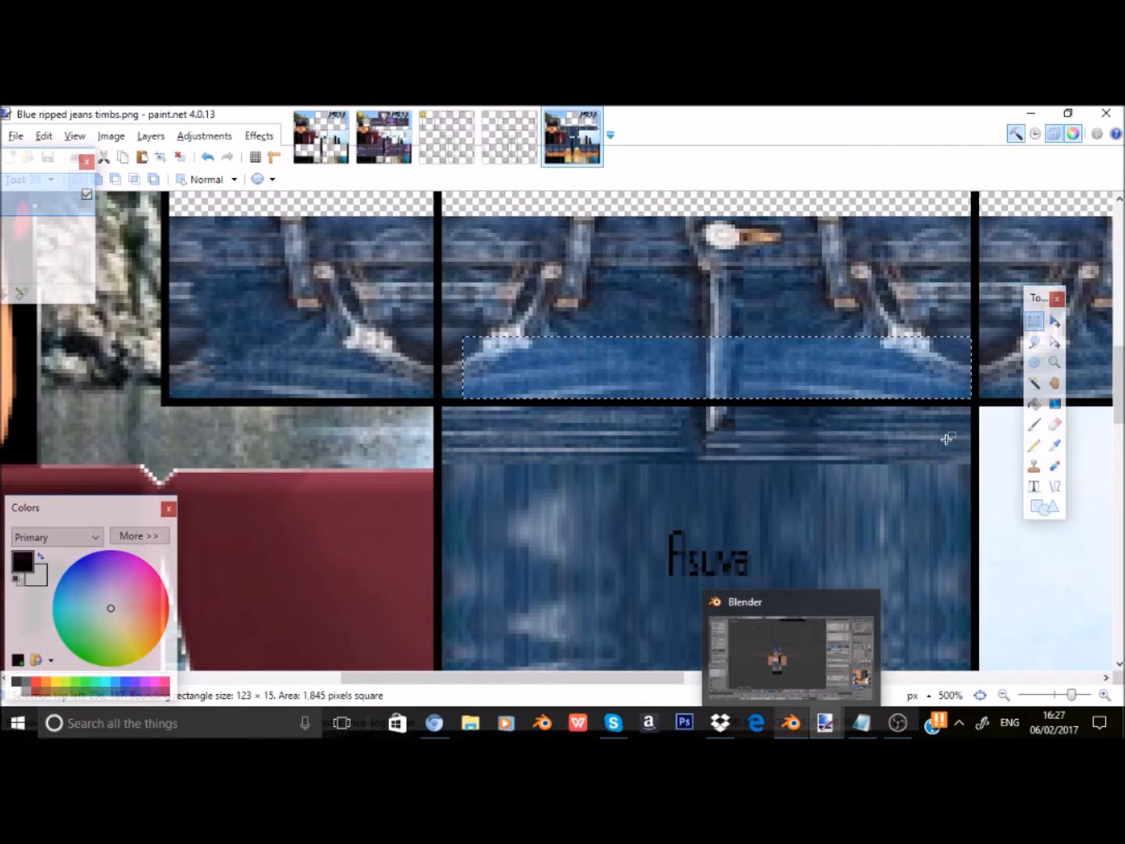
pyautogui.click(958, 408)
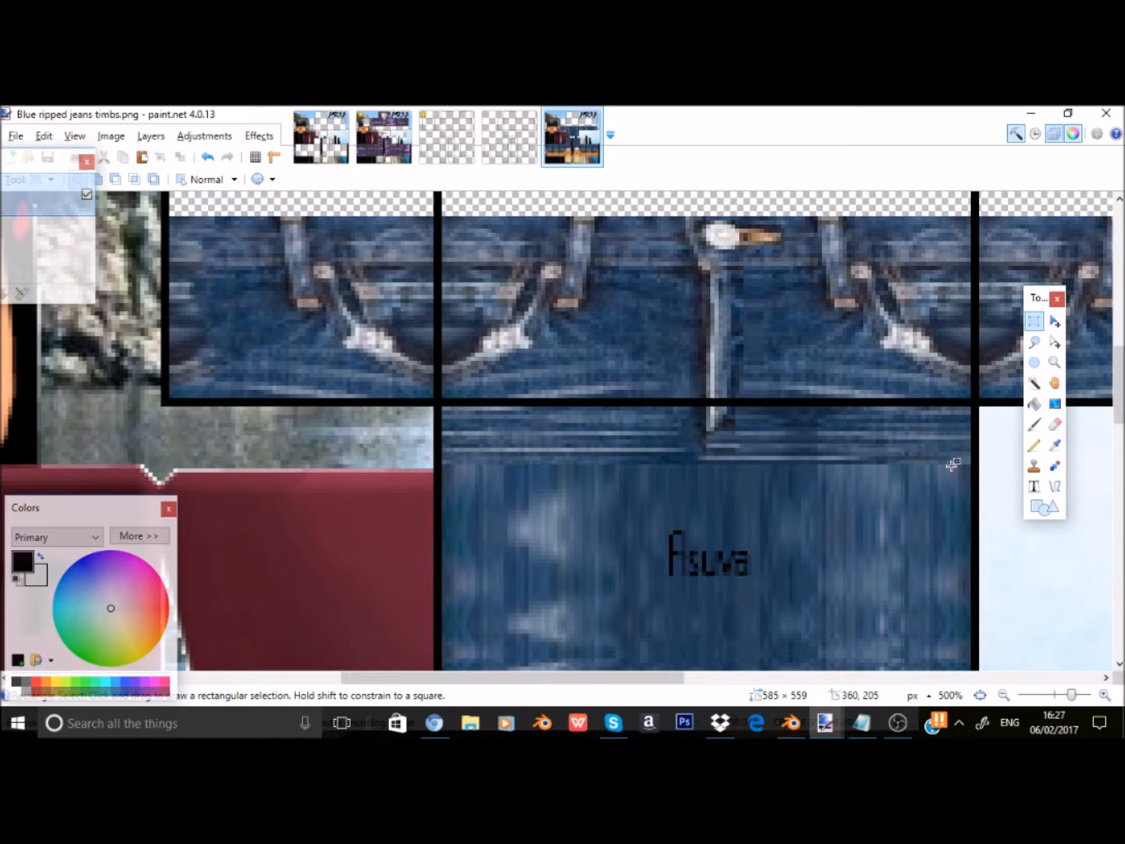
# Select the bottom panel's upper strip, 130 × 14 pixels, and move the selection outline up onto the front torso's lower edge.
pyautogui.moveTo(971, 461); pyautogui.dragTo(439, 407)
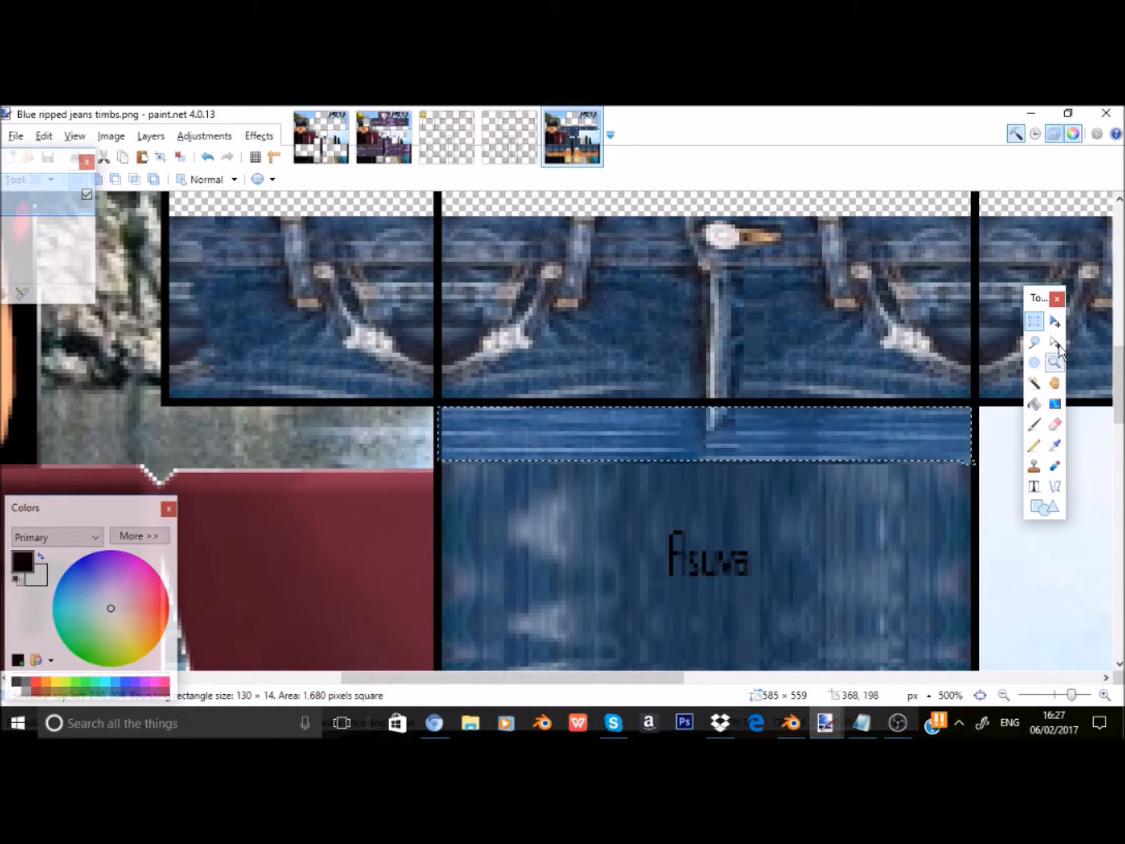
pyautogui.click(1054, 342)
pyautogui.moveTo(904, 427); pyautogui.dragTo(901, 358)
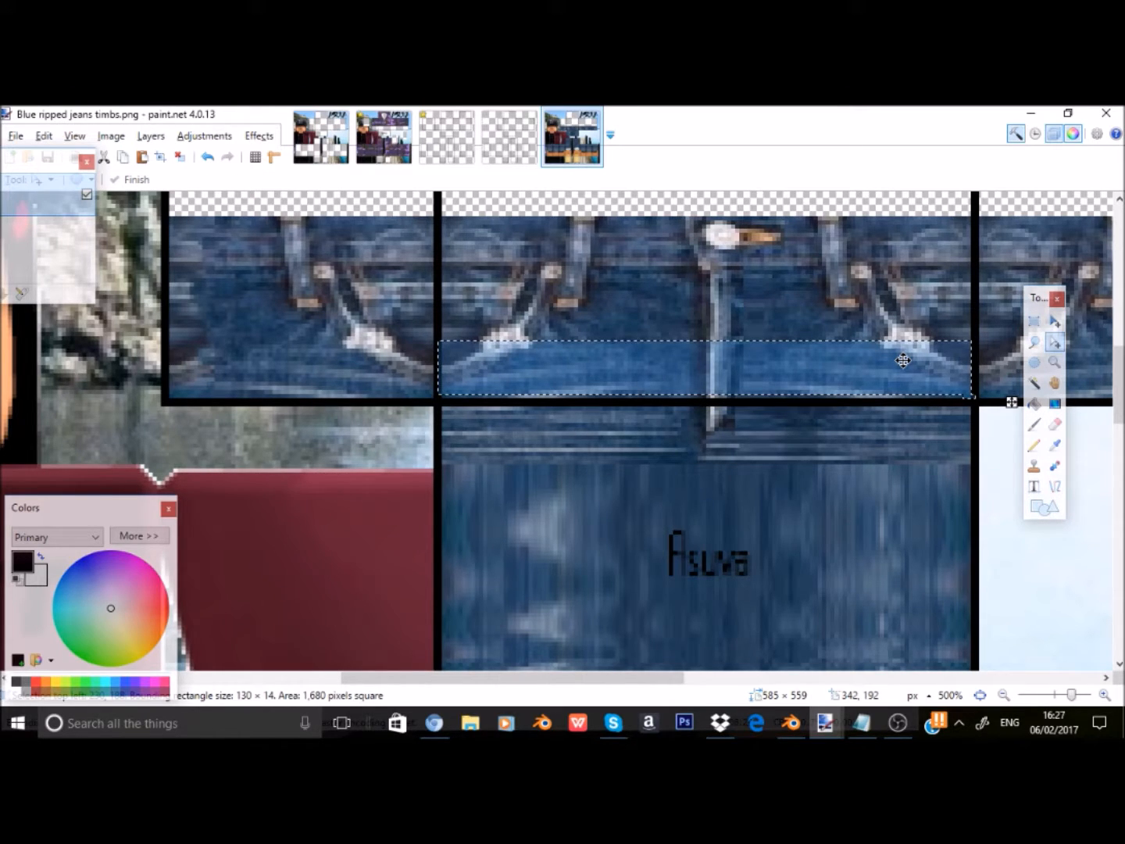
pyautogui.moveTo(903, 361); pyautogui.dragTo(906, 363)
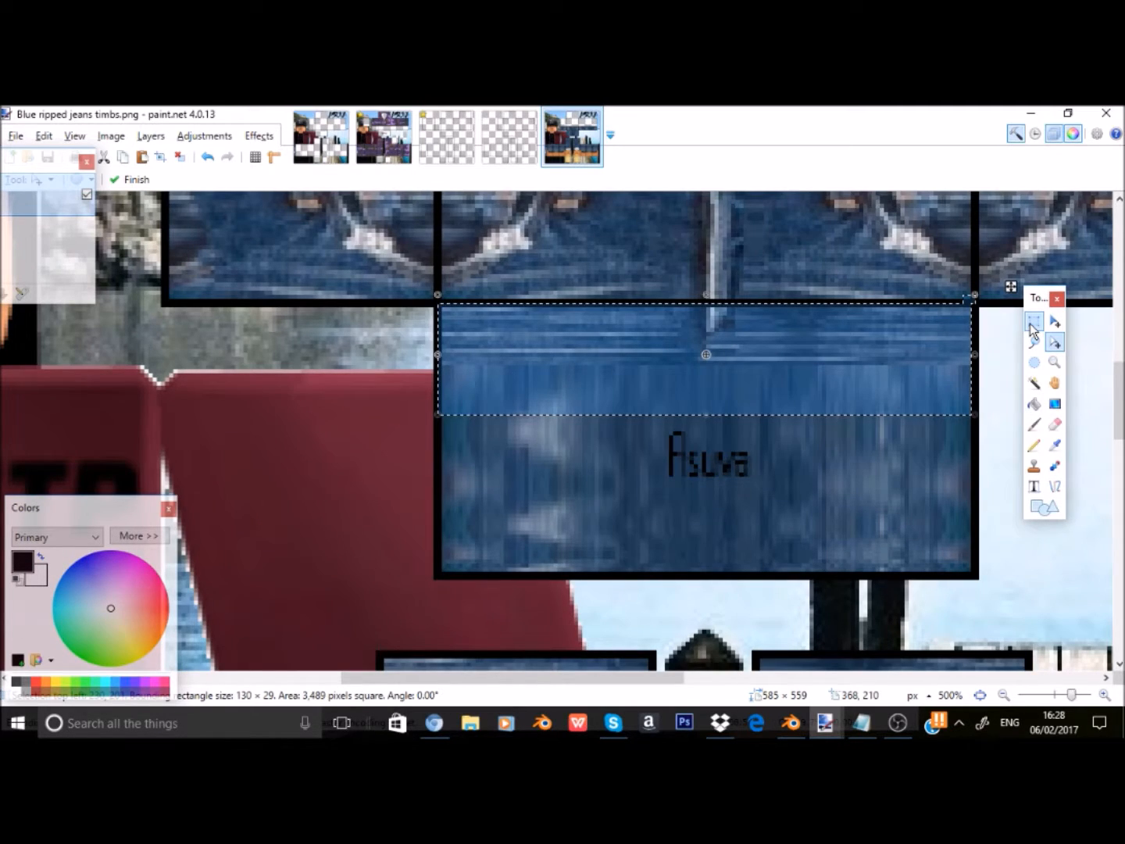
# Clear the selection on the jeans' bottom panel with the Rectangle Select tool.
pyautogui.click(1032, 323)
pyautogui.click(882, 387)
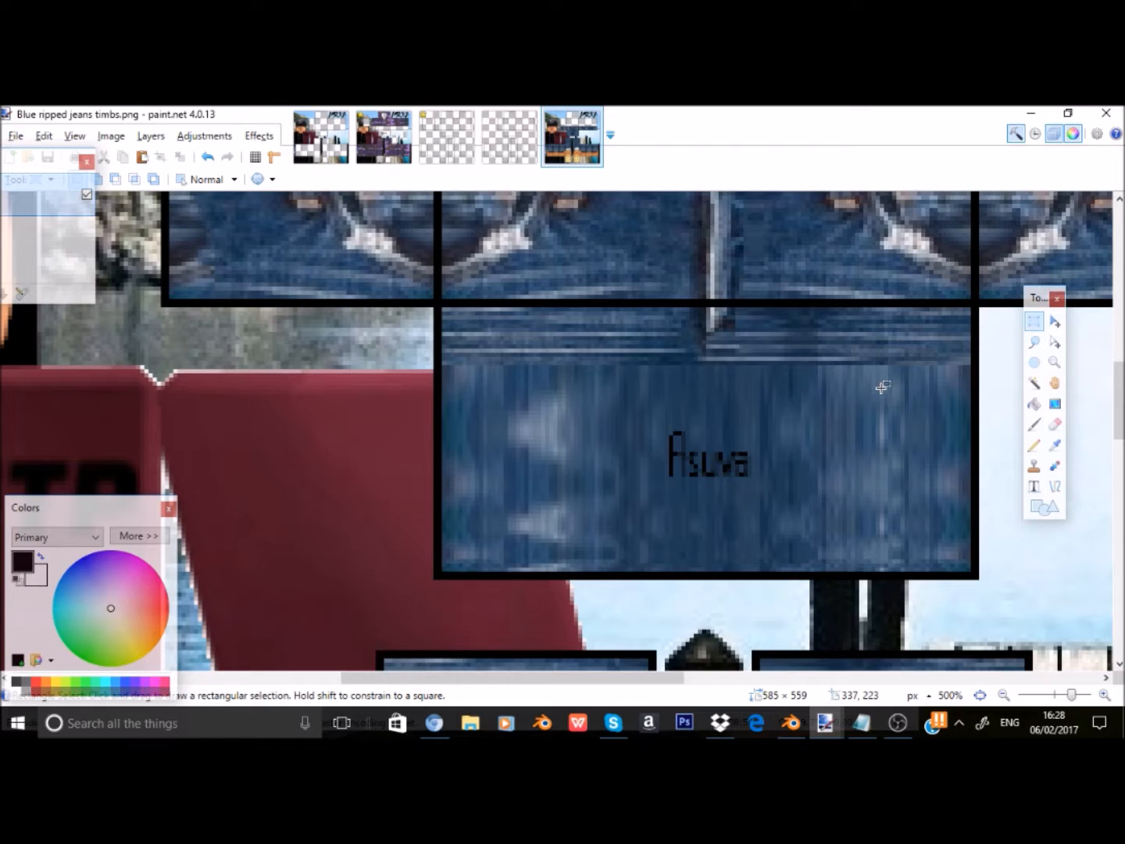
pyautogui.scroll(2, 831, 495)
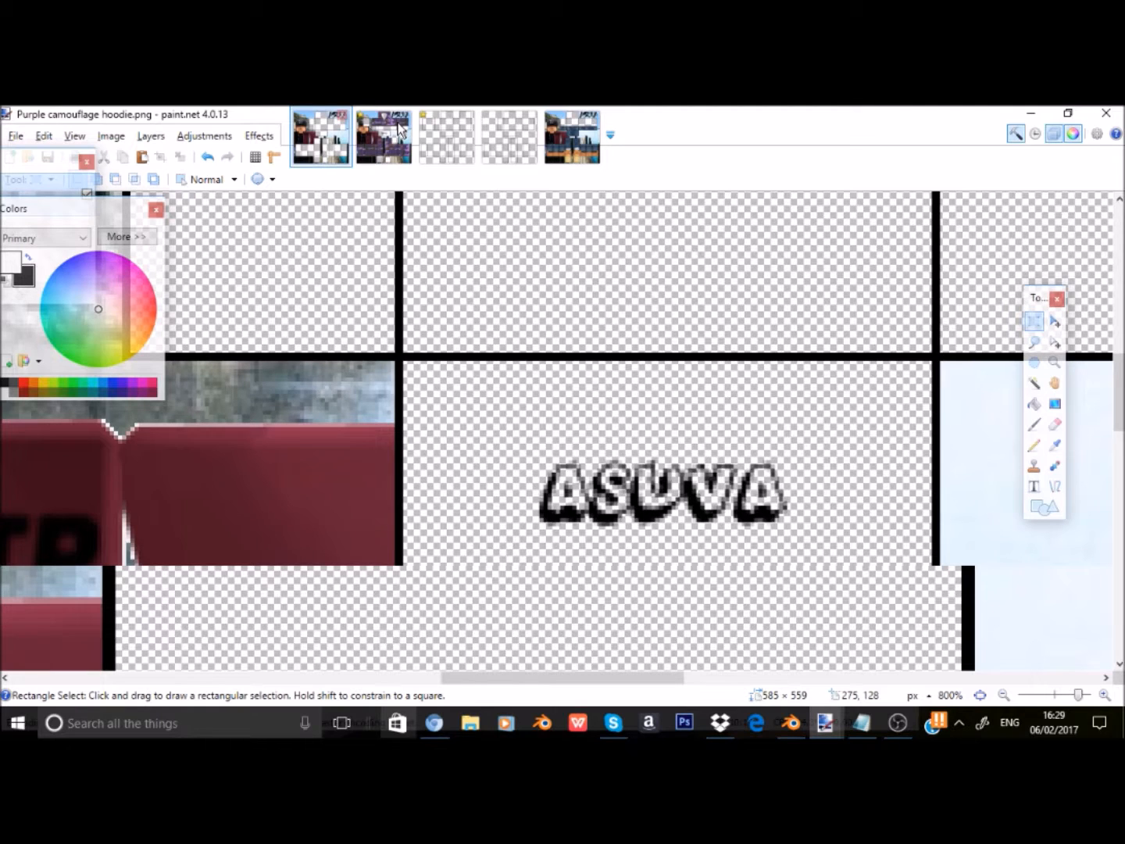
# Switch to the Asuva template image and select its empty front torso panel with a 128 × 127 pixel rectangle.
pyautogui.click(399, 128)
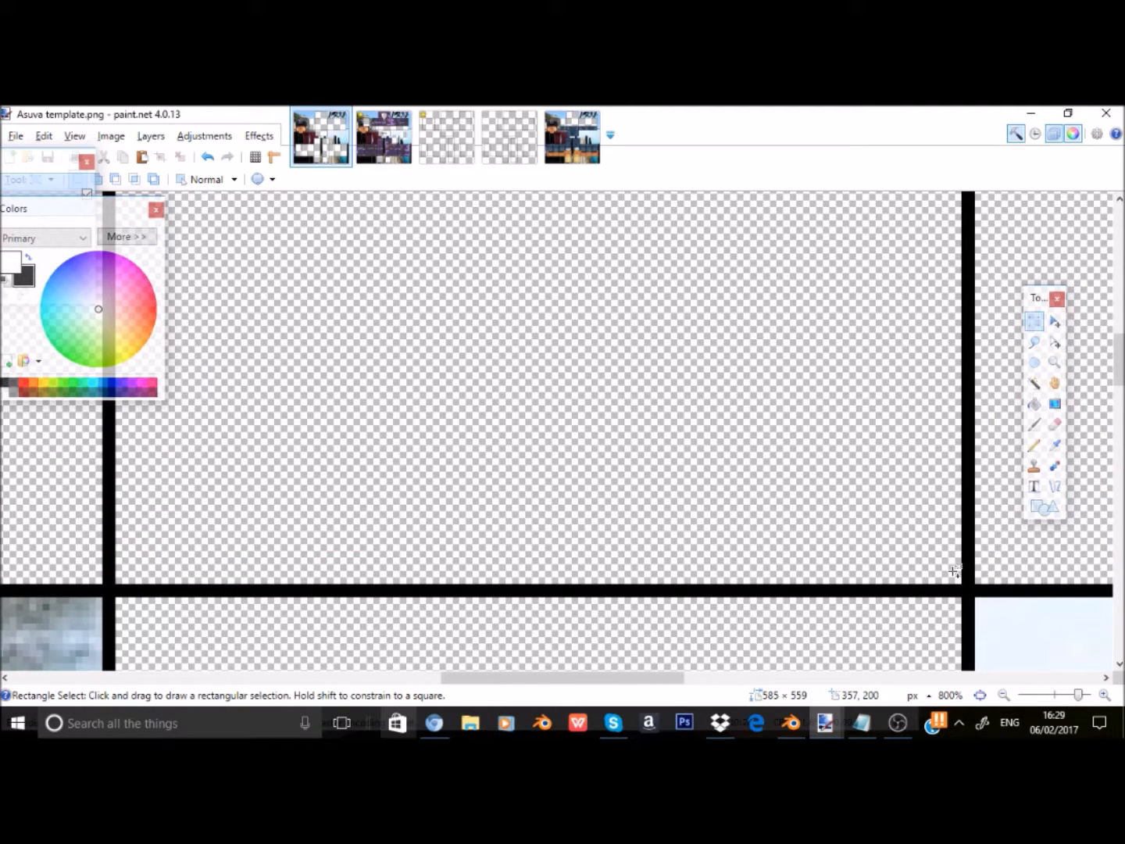
pyautogui.moveTo(954, 571); pyautogui.dragTo(615, 243)
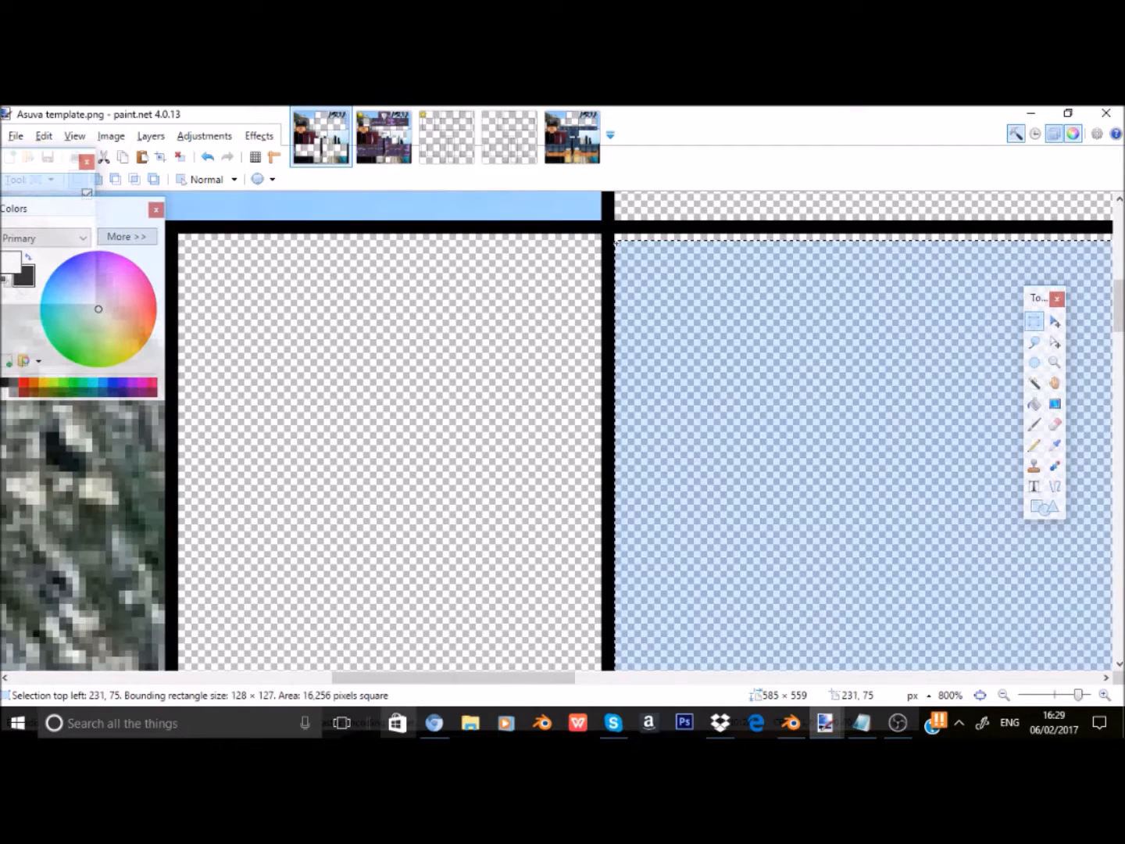